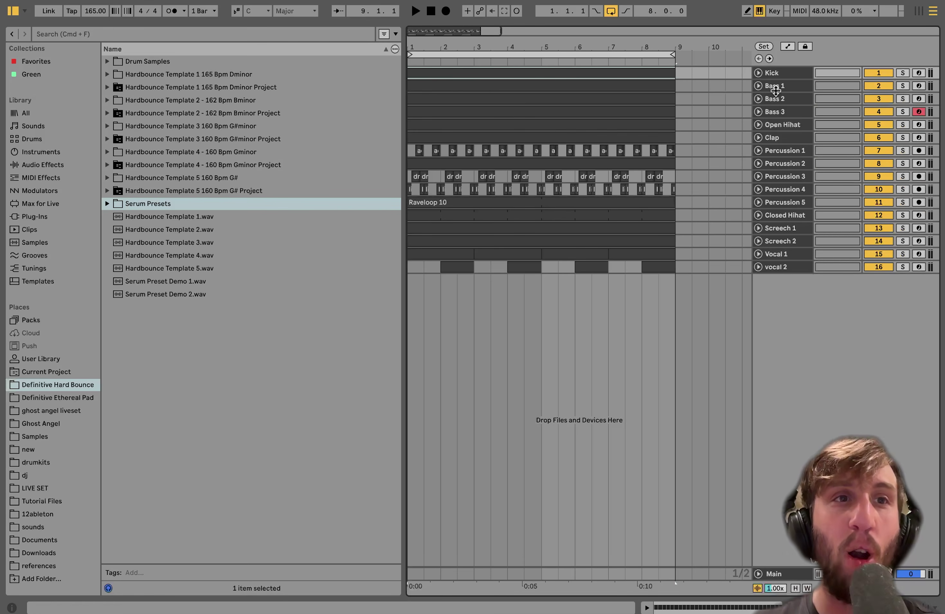
Listen to the arrangement and preview Hardbounce Template 2.wav and Hardbounce Template 3.wav from the Definitive Hard Bounce folder
key(space)
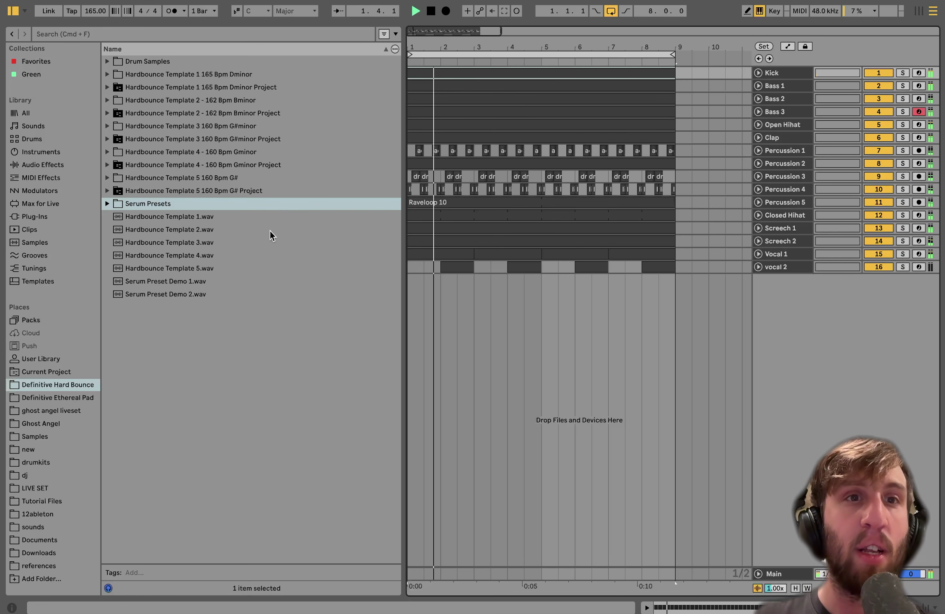
click(186, 229)
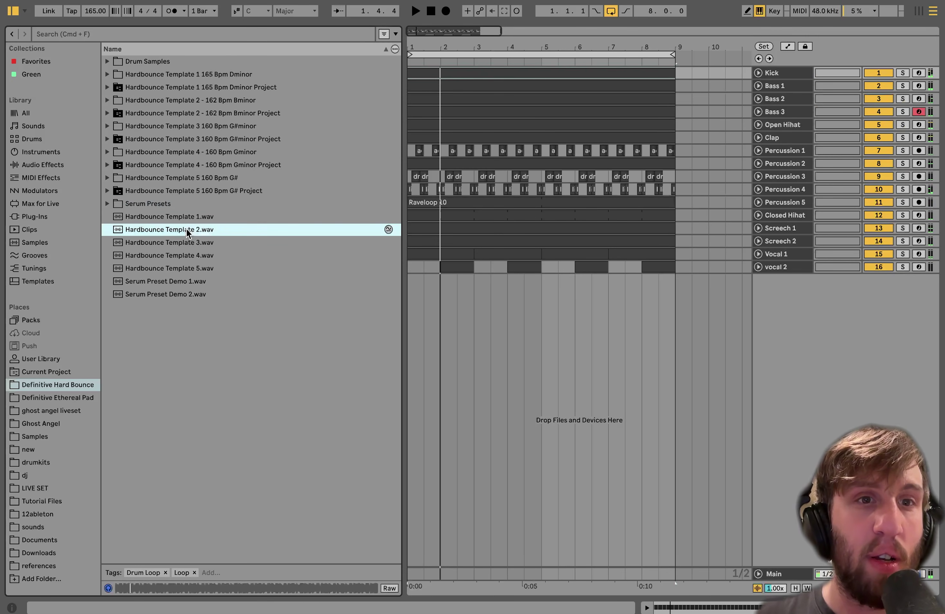
key(Down)
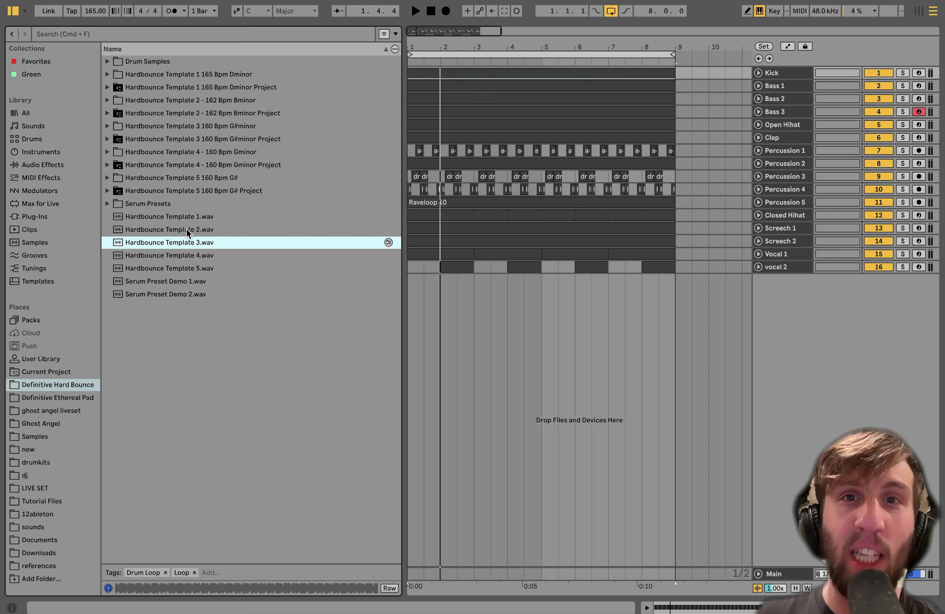
key(space)
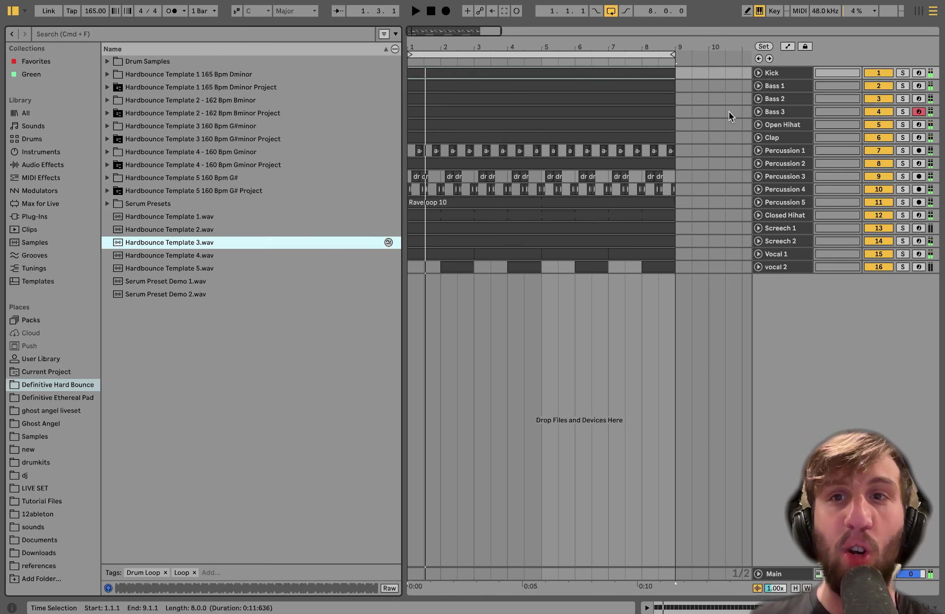
Unfold the Kick track, solo it, and show its device chain
click(783, 73)
click(758, 72)
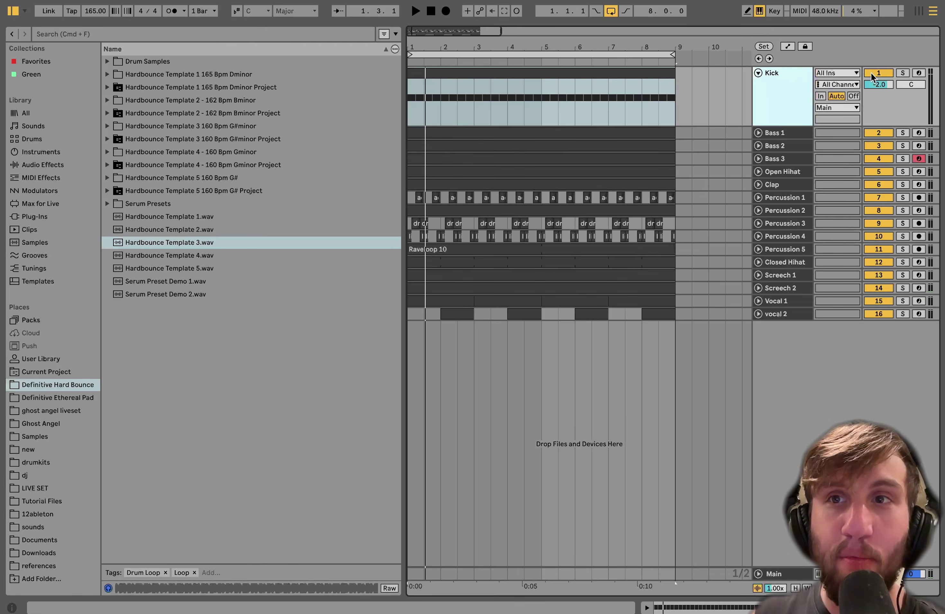
click(902, 73)
double_click(794, 92)
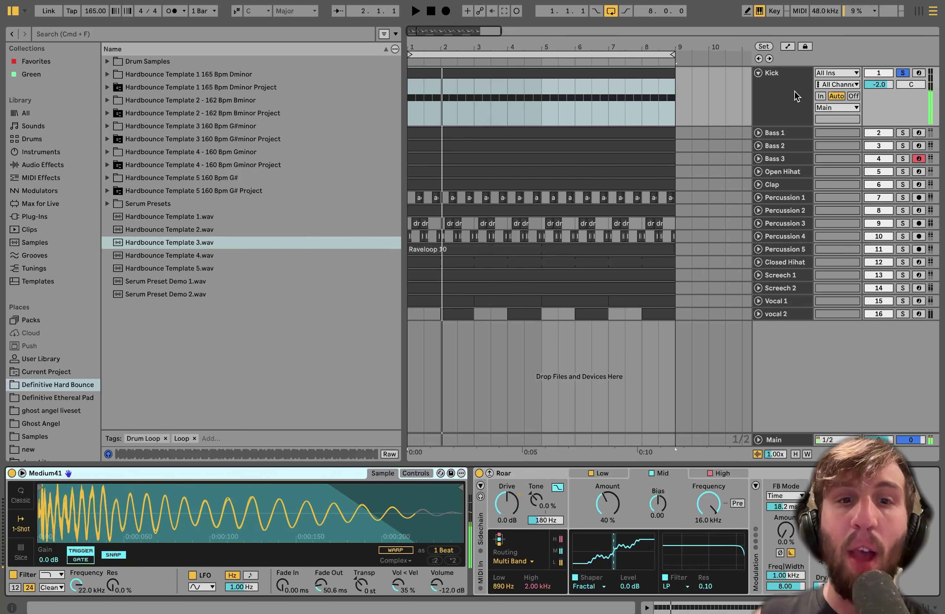
Bypass Roar on the Kick track and listen to the dry kick sample
click(479, 473)
key(space)
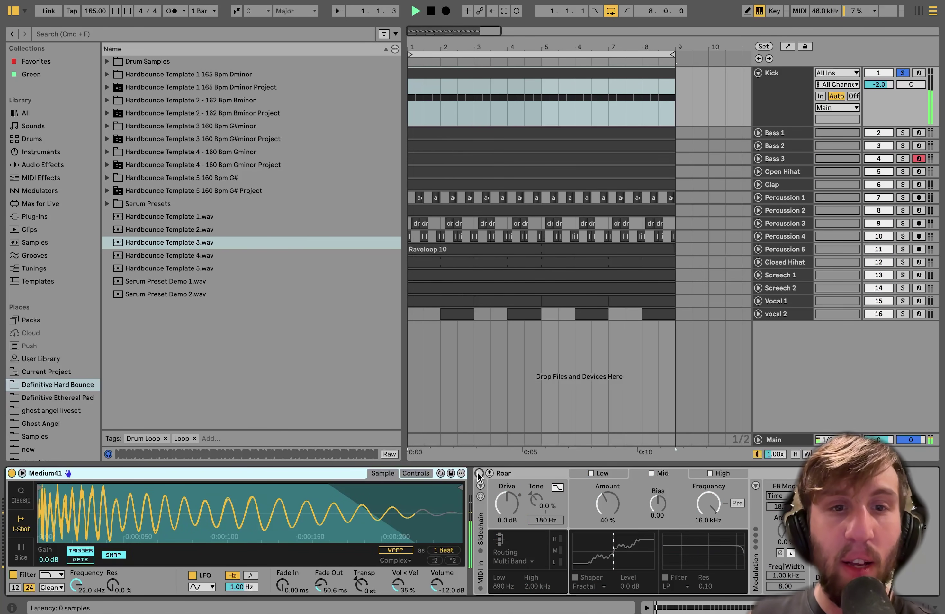
key(space)
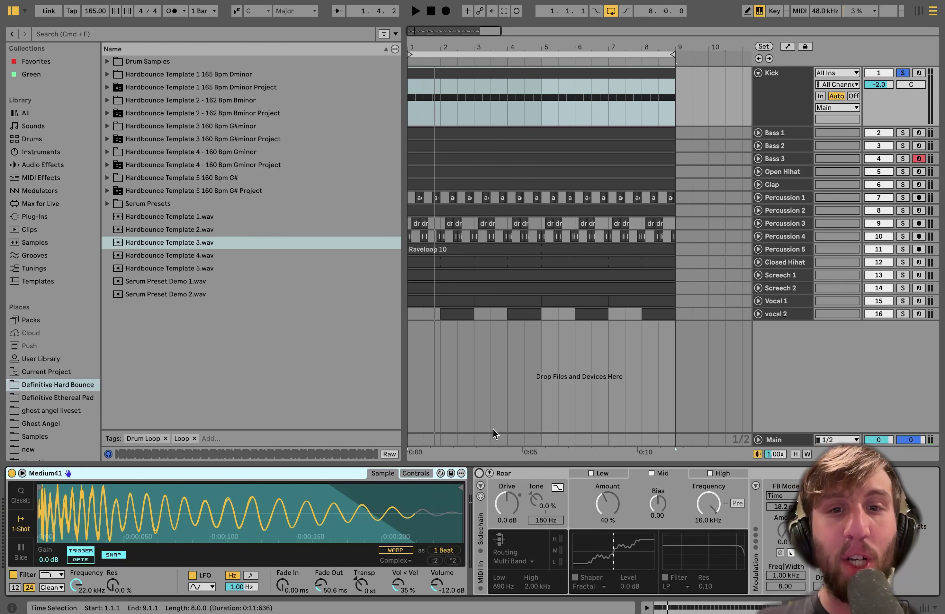
Solo Bass 1 together with the Kick, play both, and select the Kick track again
click(903, 133)
key(space)
click(788, 103)
key(space)
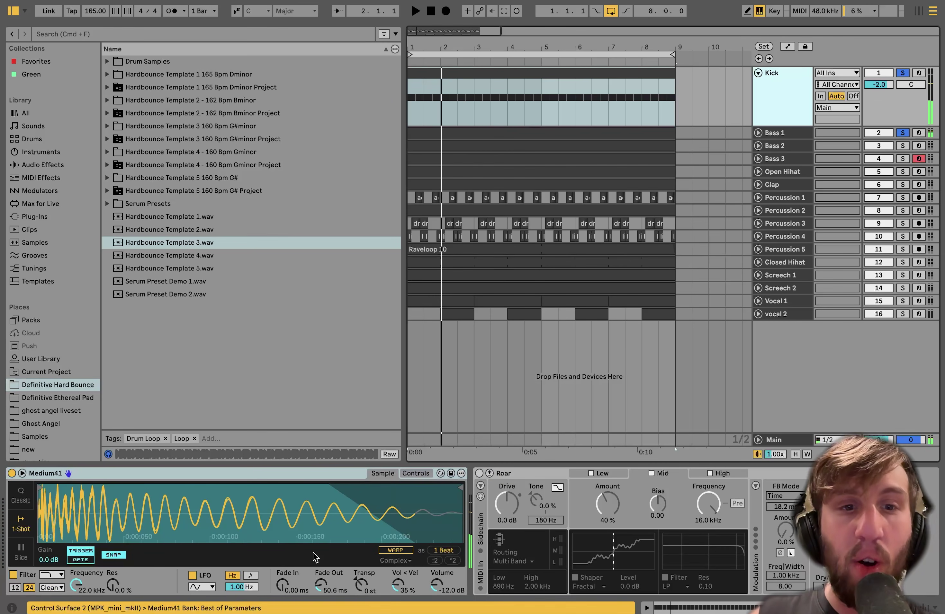
Try removing the Fade Out from the Medium41 kick sample and listen to it against Bass 1
drag(321, 585, 321, 607)
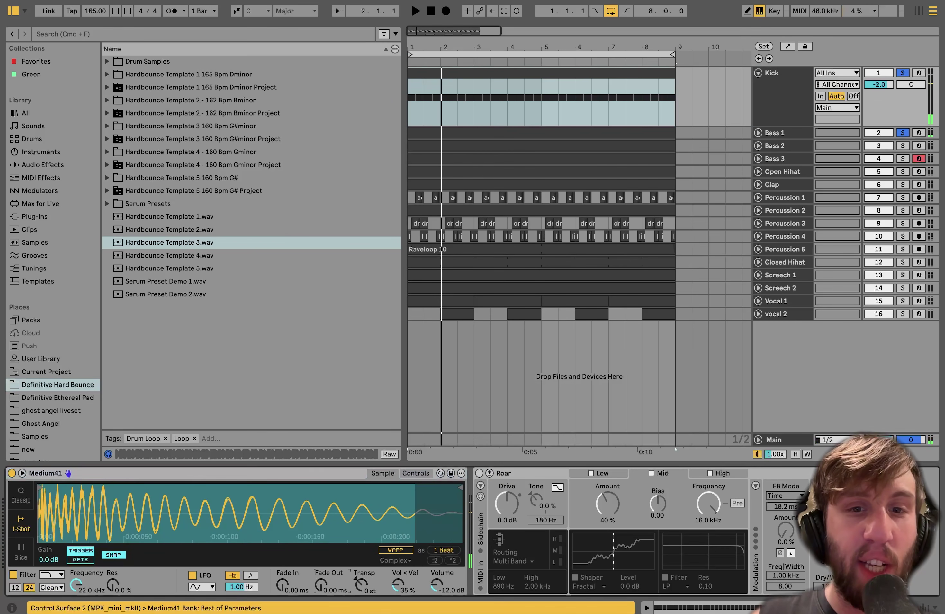
click(113, 555)
key(space)
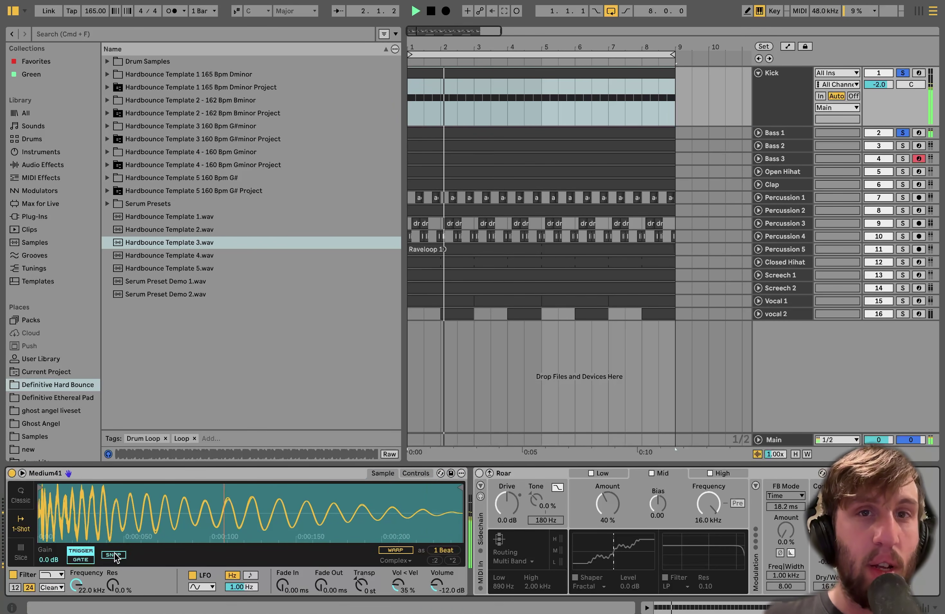
key(space)
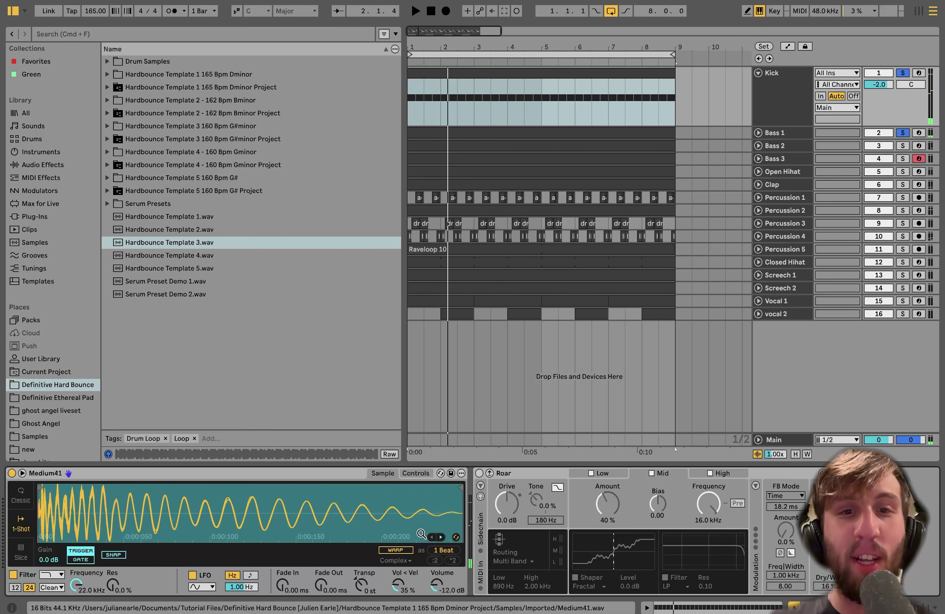
key(space)
key(space)
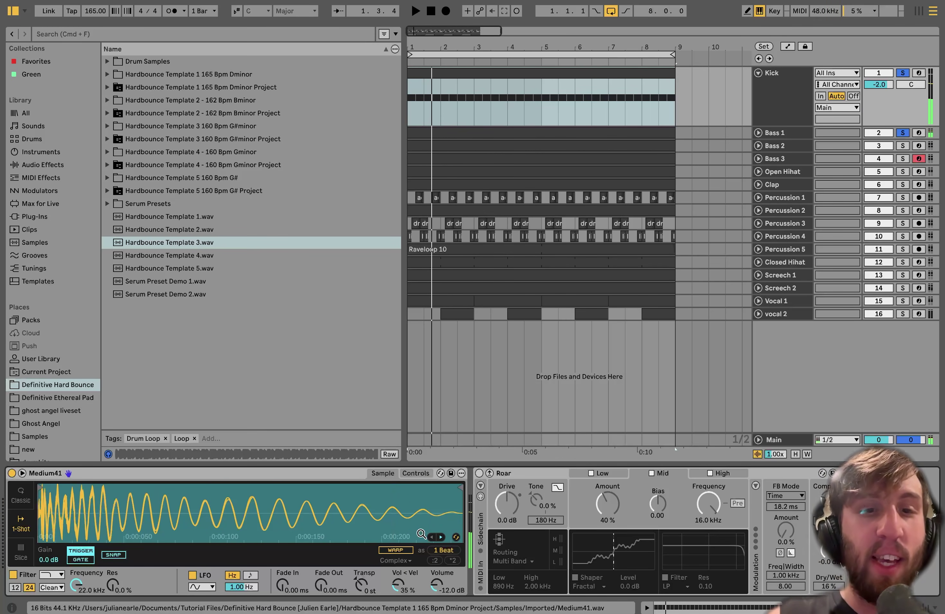
Set the Medium41 kick sample's Fade Out back to 50.6 ms and play the result
drag(321, 584, 321, 575)
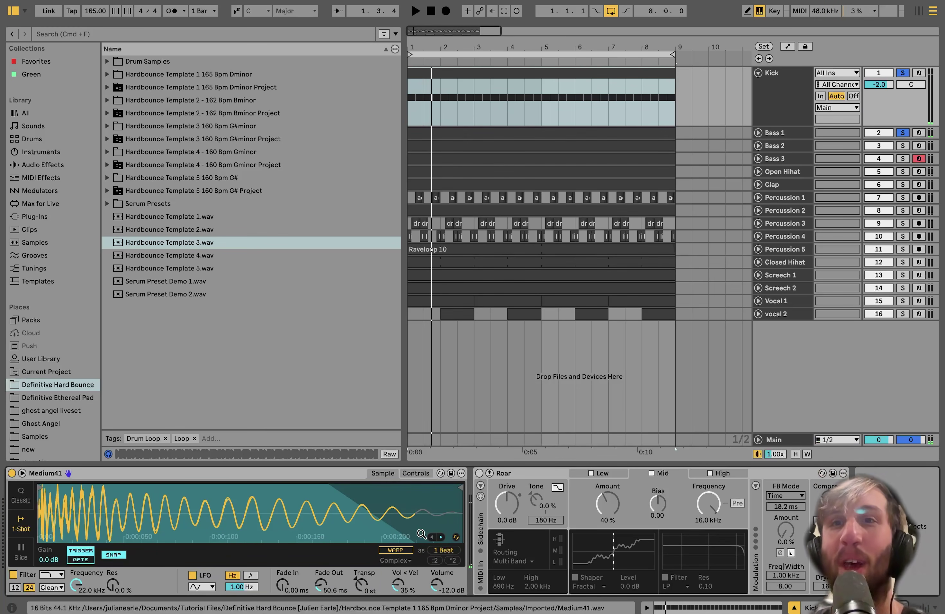
key(space)
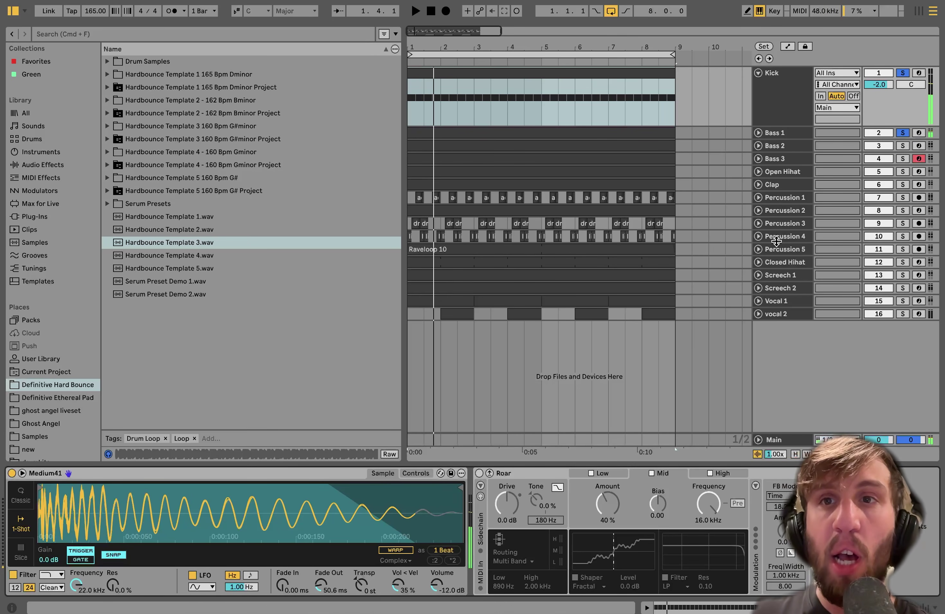
key(space)
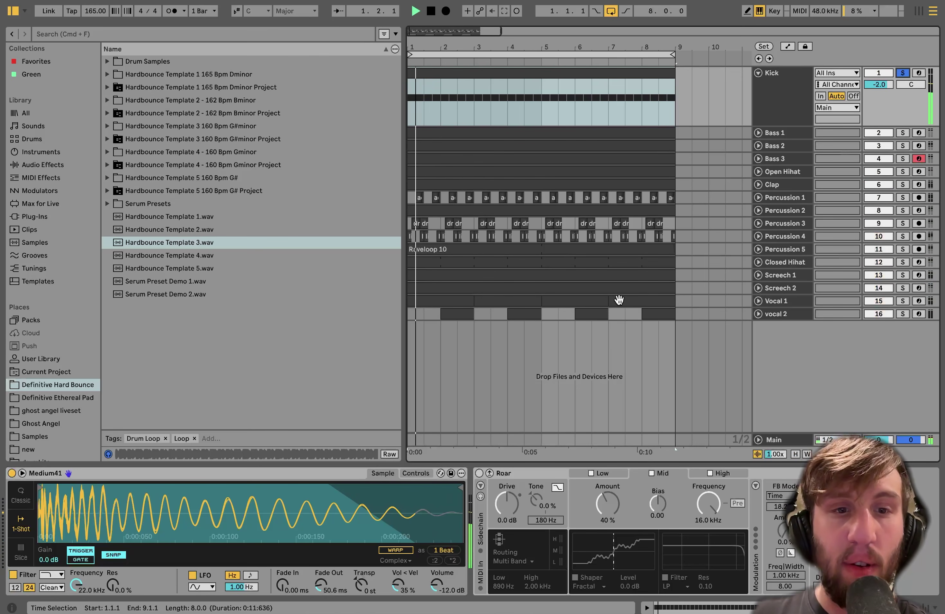
Compare the soloed kick with Roar switched on and off, leaving Roar on
click(479, 473)
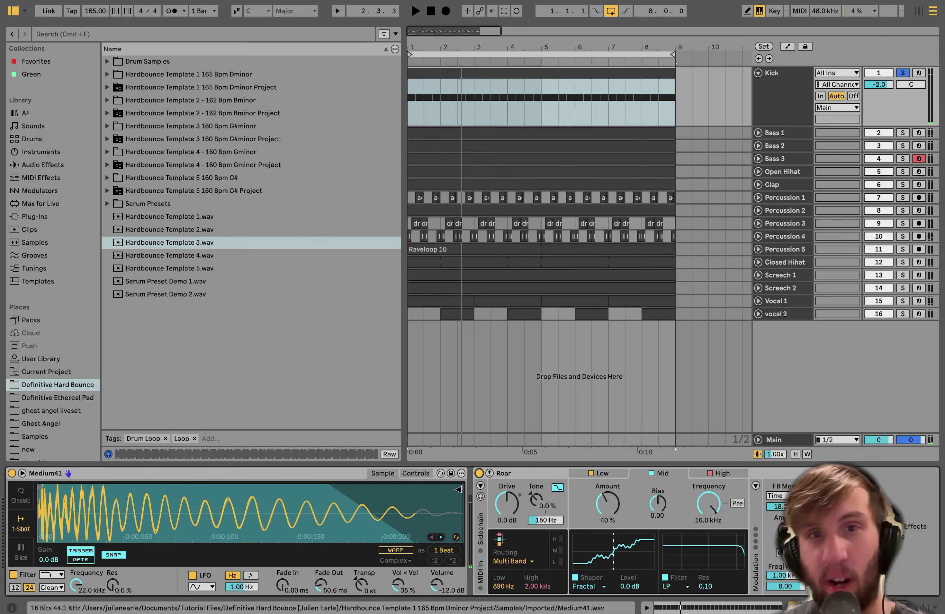
click(478, 473)
key(space)
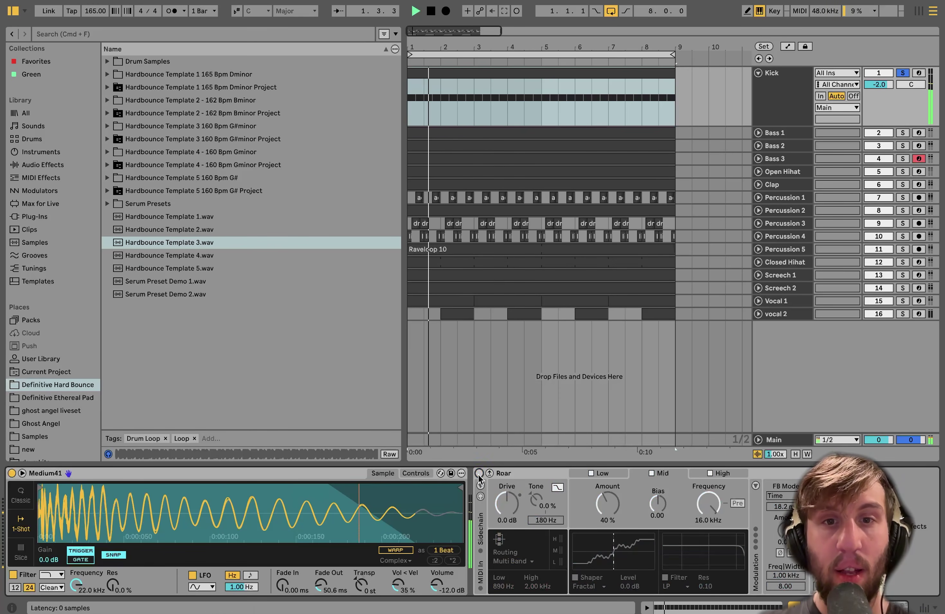
click(479, 474)
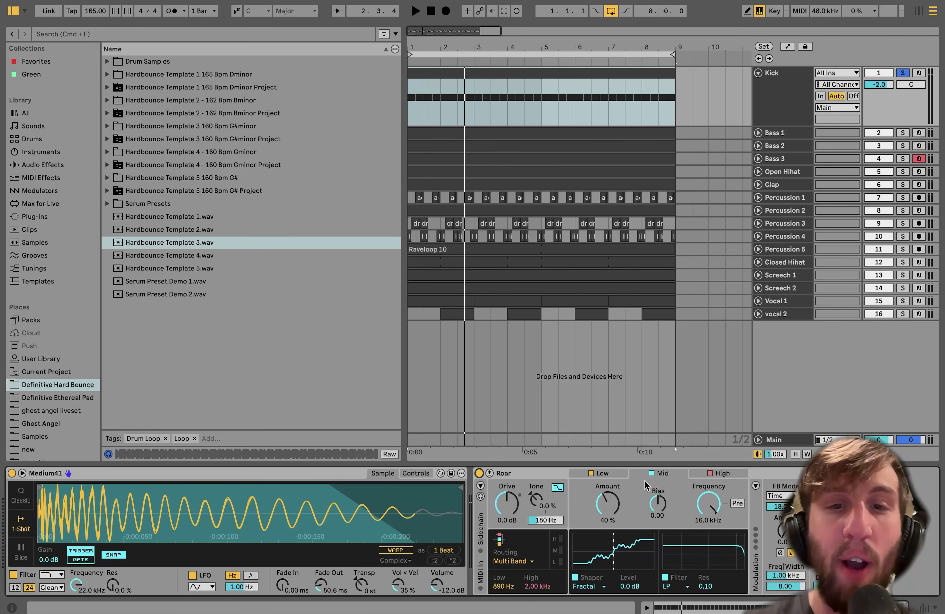
key(space)
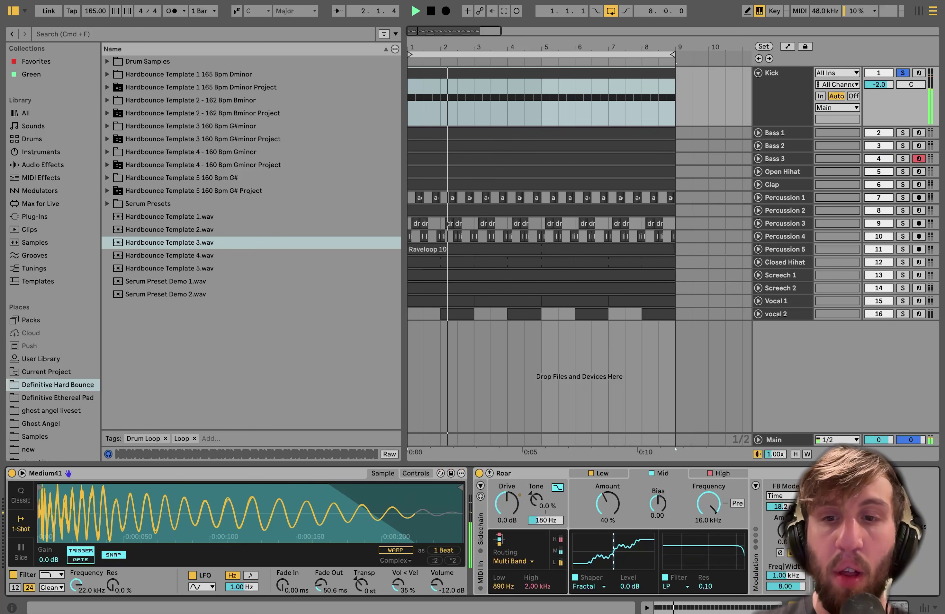
key(space)
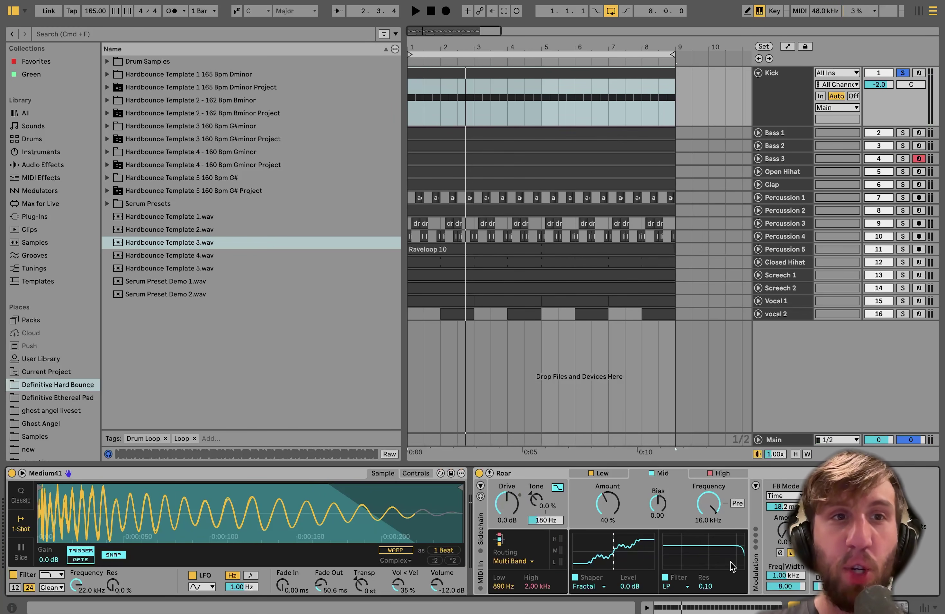
key(space)
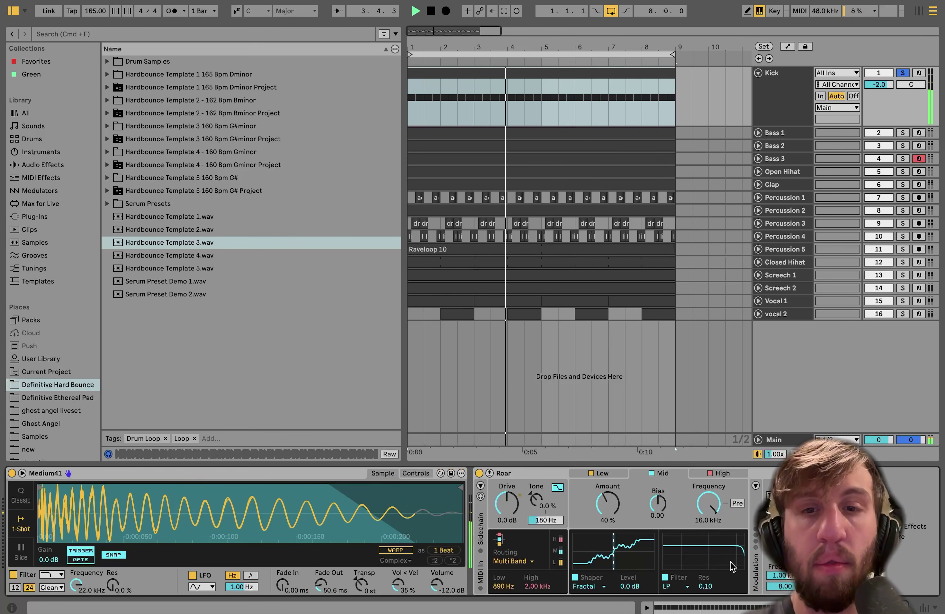
Try Roar's Low crossover frequency at 200 Hz while playing the kick, and return it to 890 Hz
key(space)
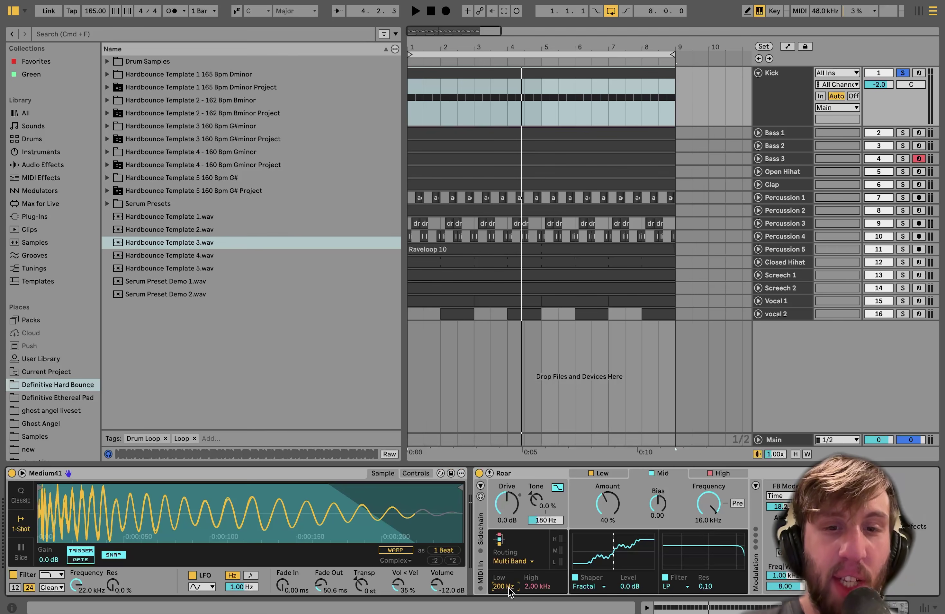
key(space)
drag(509, 584, 509, 584)
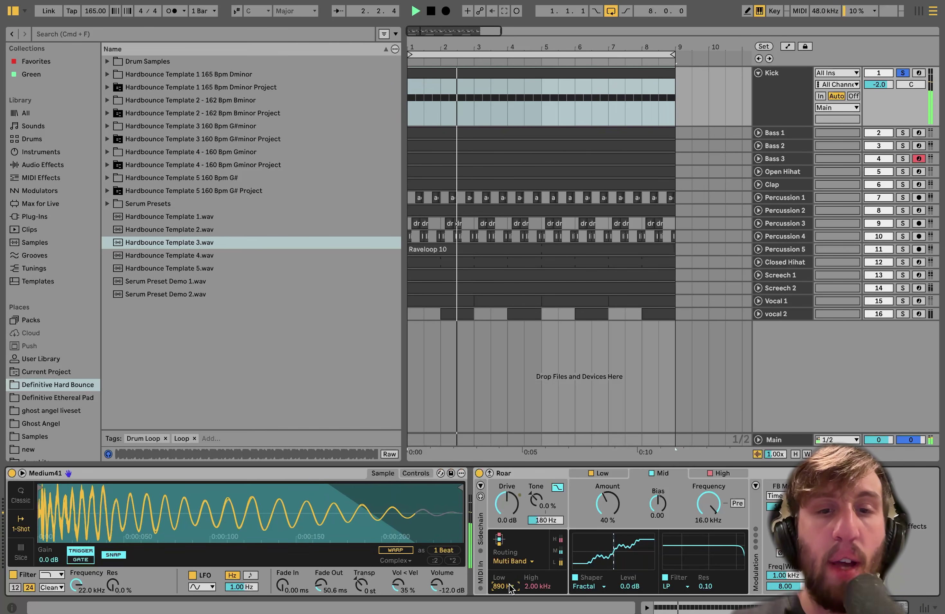
key(space)
key(space)
drag(503, 586, 504, 586)
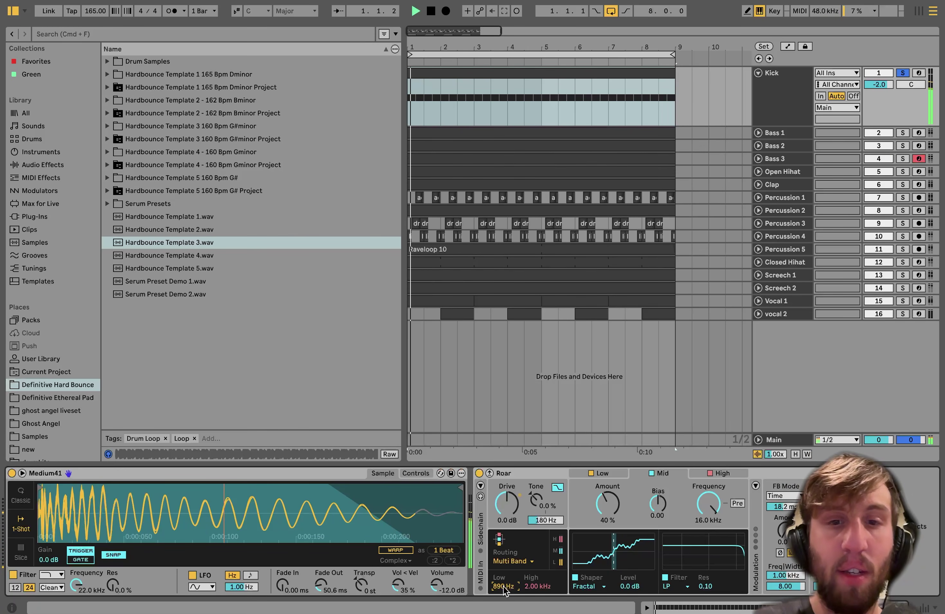
key(space)
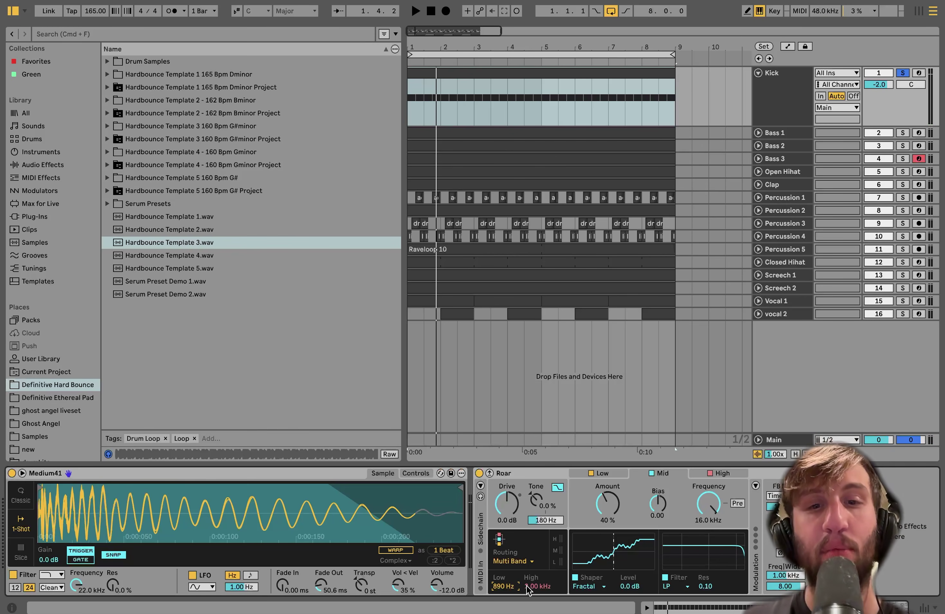
Try lowering the Amount of Roar's High band while the kick plays, and restore it to 67 %
click(720, 474)
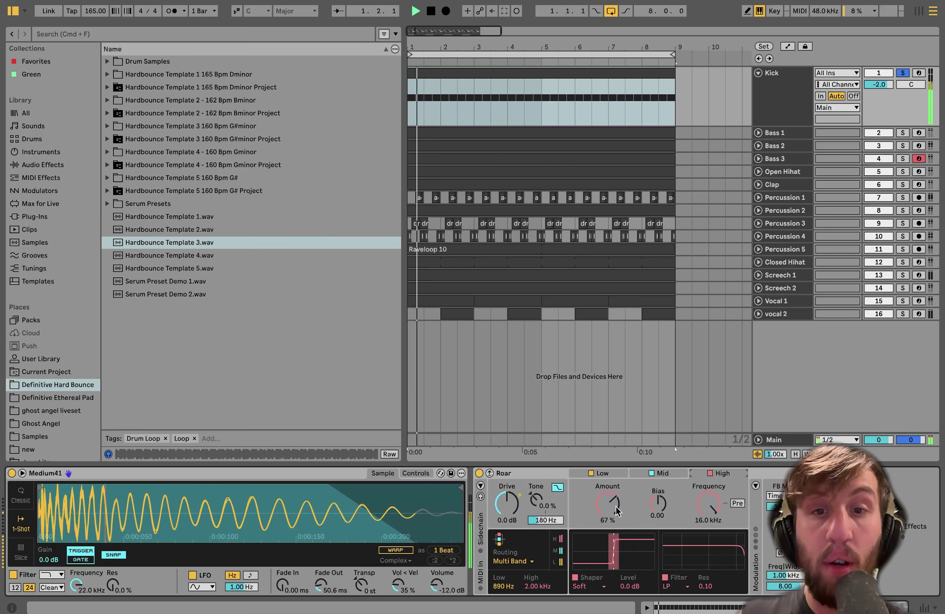
drag(613, 505, 613, 558)
key(space)
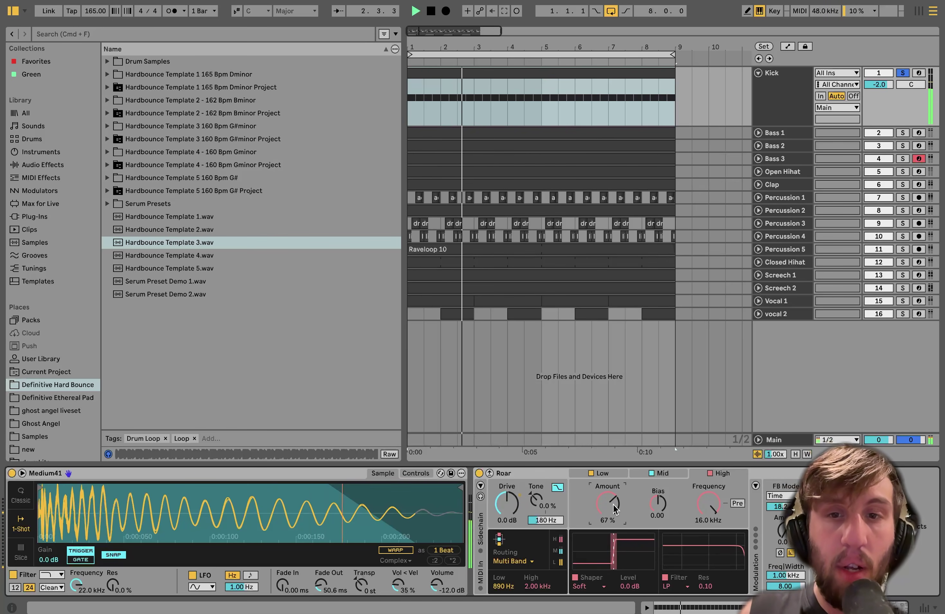
key(space)
Examine the shaper settings of Roar's Mid and Low bands and listen to the kick
click(673, 473)
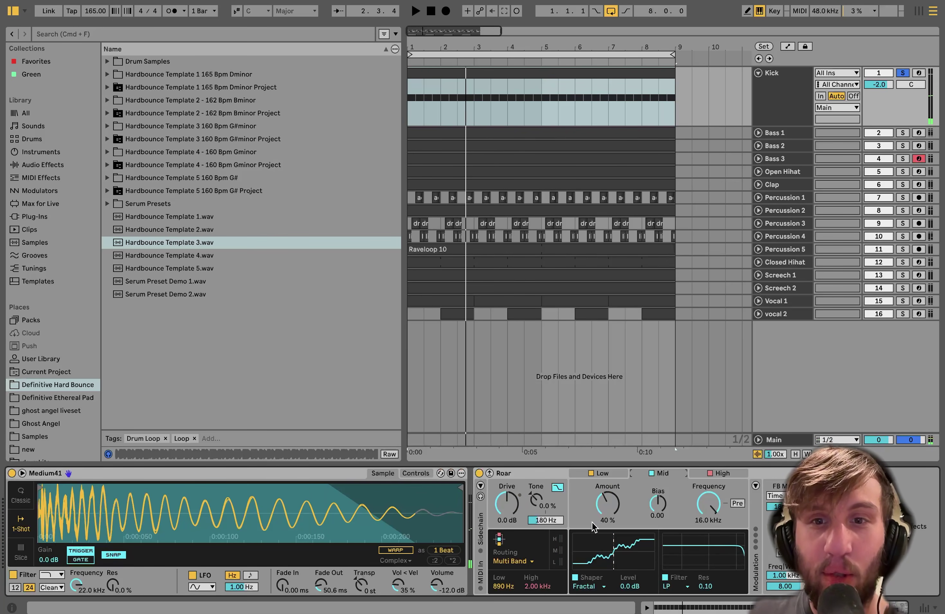
click(598, 474)
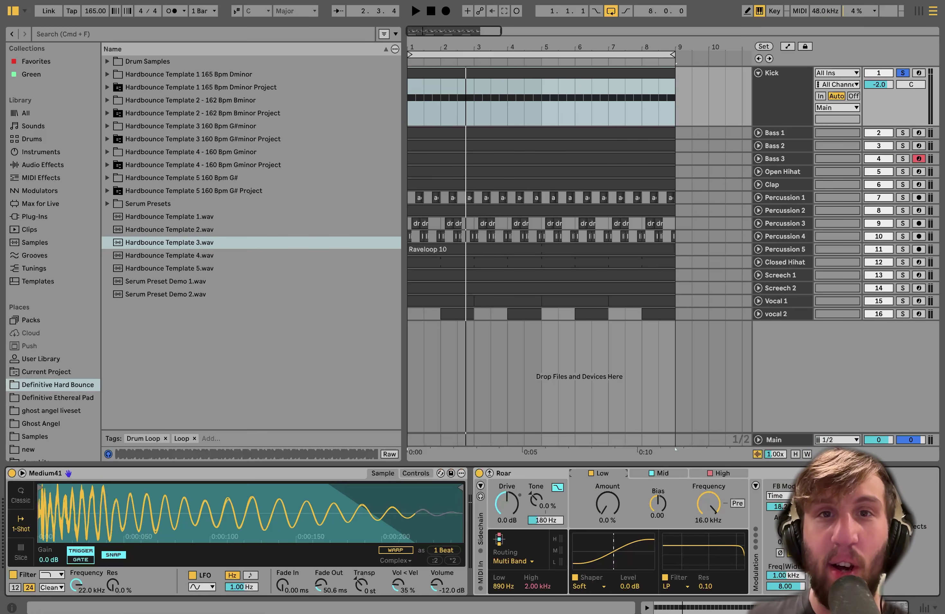
key(space)
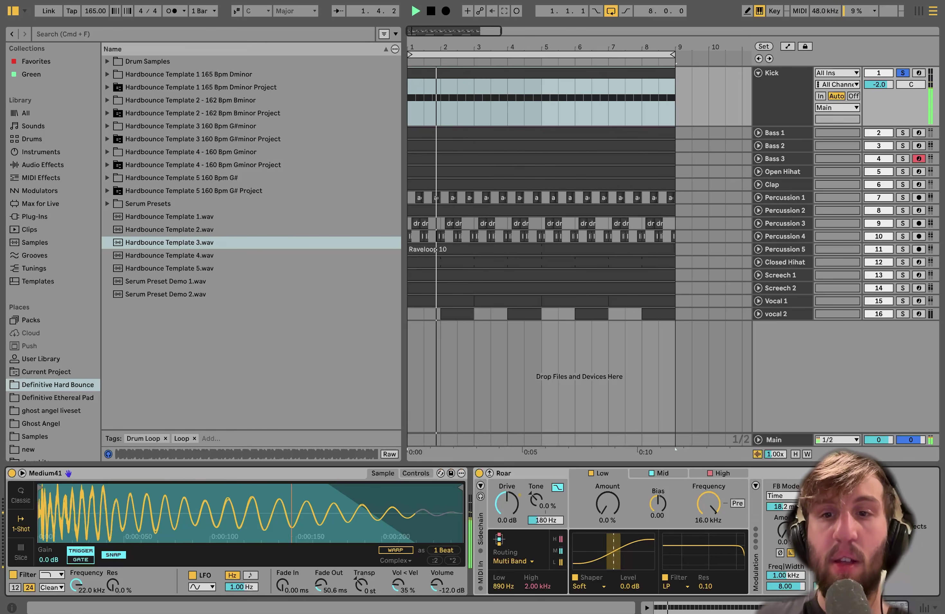
key(space)
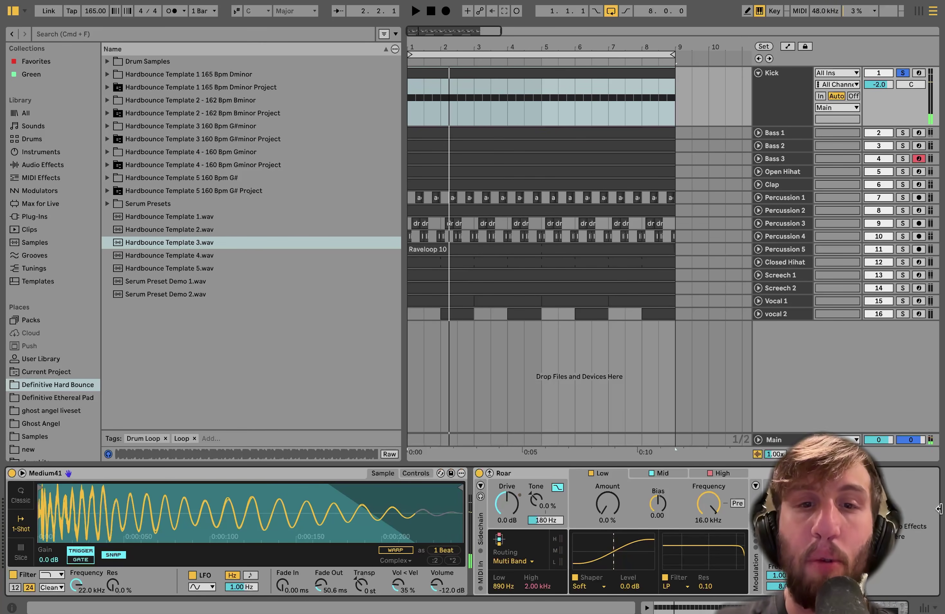
Try raising Roar's Drive while the kick plays, and reset it to 0.0 dB
drag(507, 504, 506, 487)
key(space)
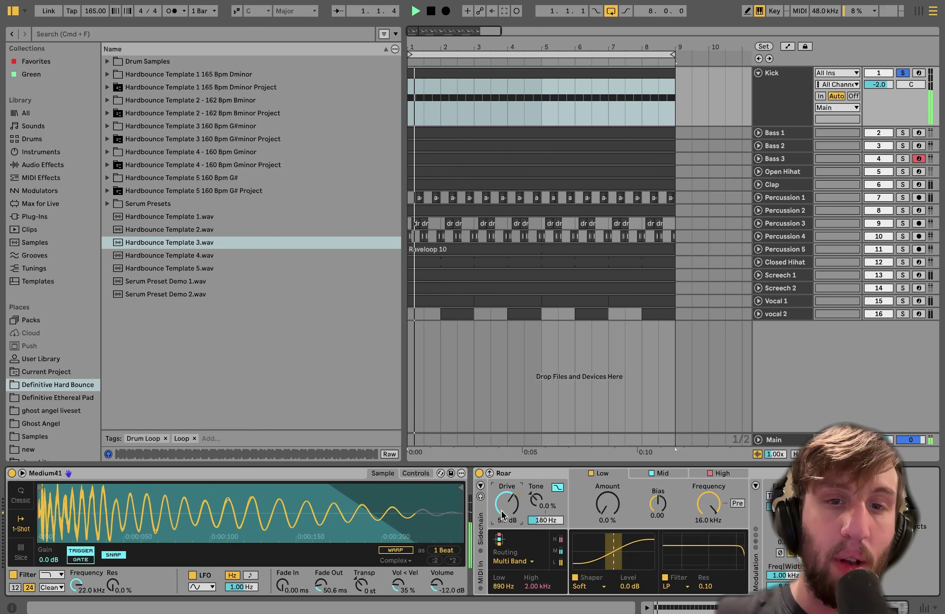
key(space)
key(Delete)
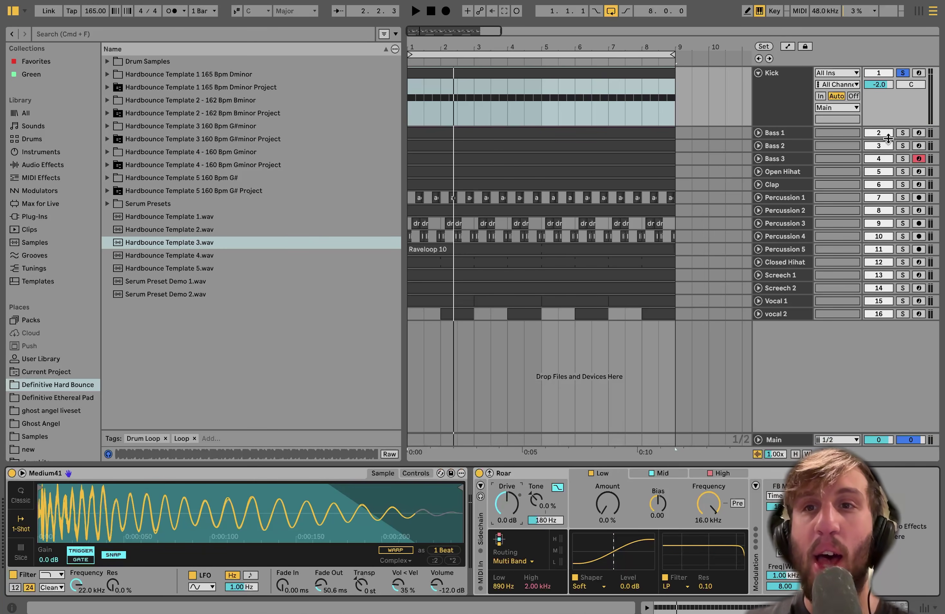
Solo Bass 1, Bass 2 and Bass 3 together and play them
click(901, 133)
super+click(902, 146)
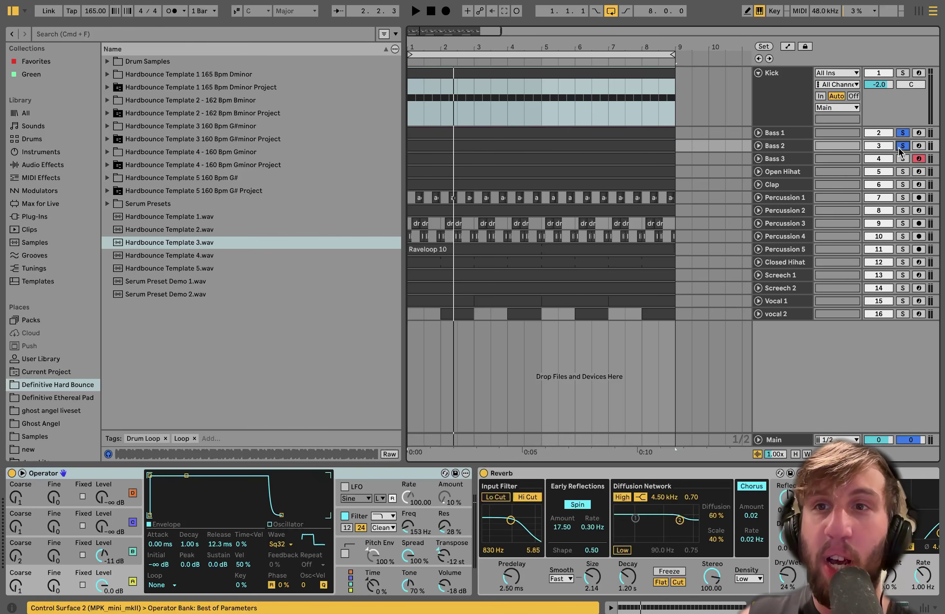
super+click(902, 158)
key(space)
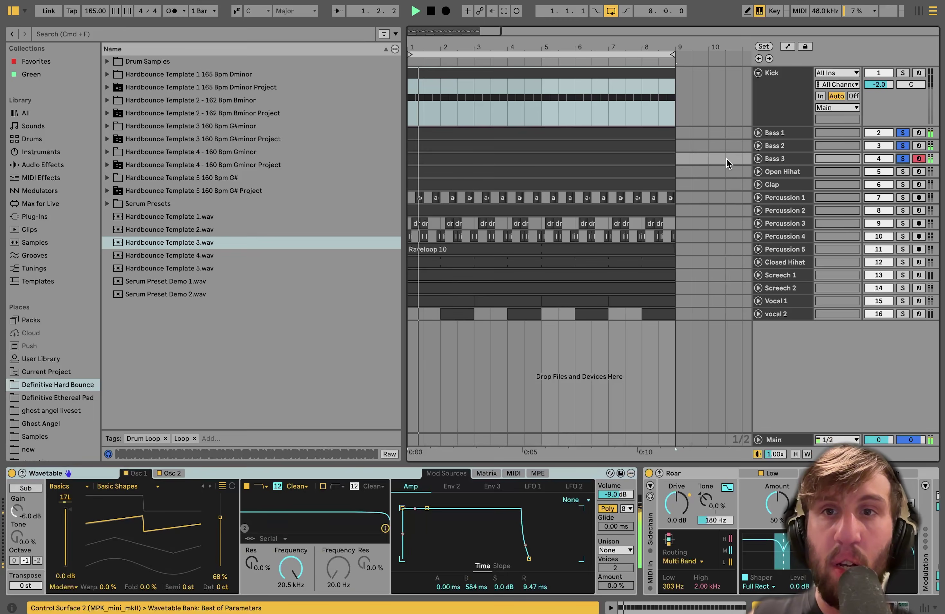
Unfold the Bass 3, Bass 2 and Bass 1 tracks in the arrangement
click(758, 159)
click(757, 145)
click(758, 133)
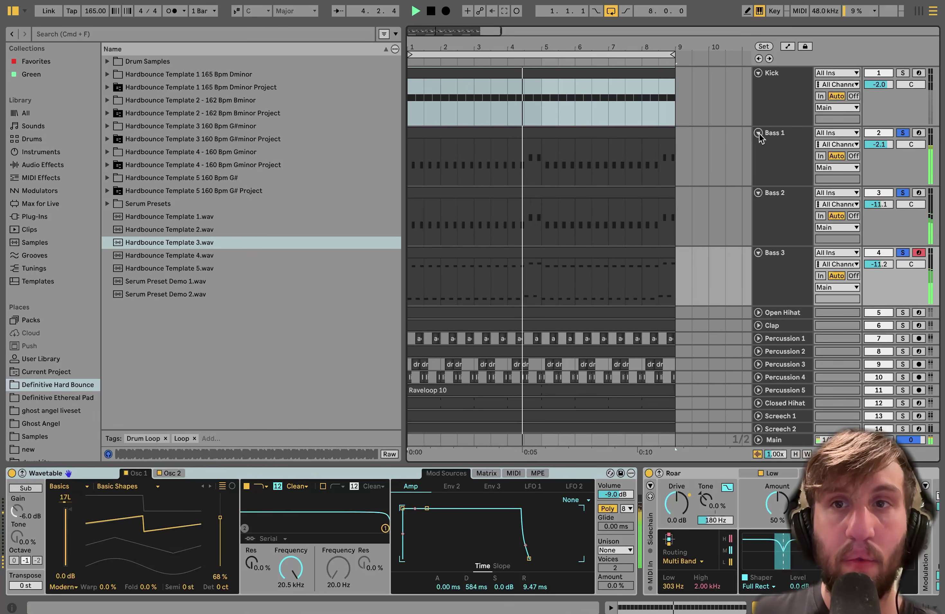
Solo only Bass 1, select its track and play it
click(902, 133)
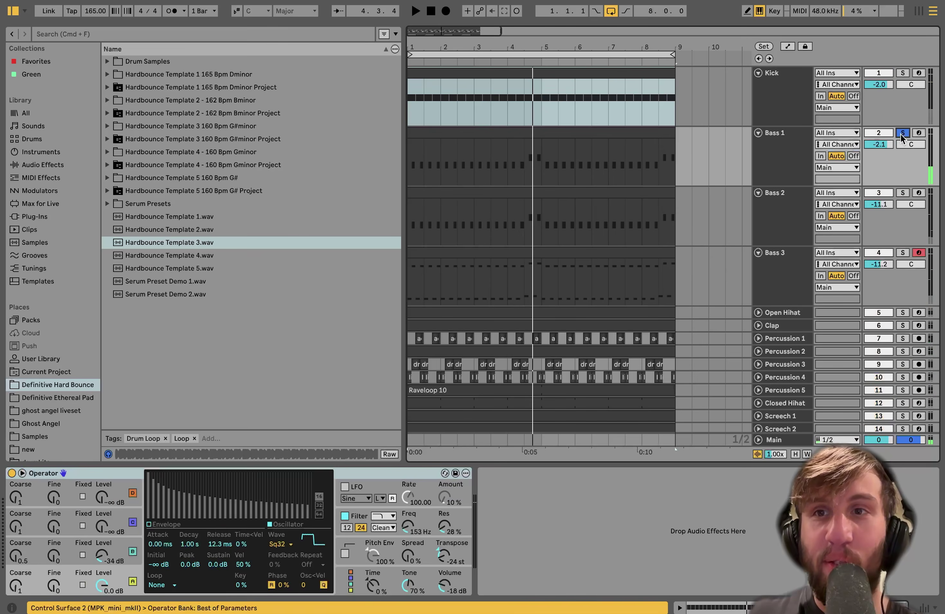
click(774, 153)
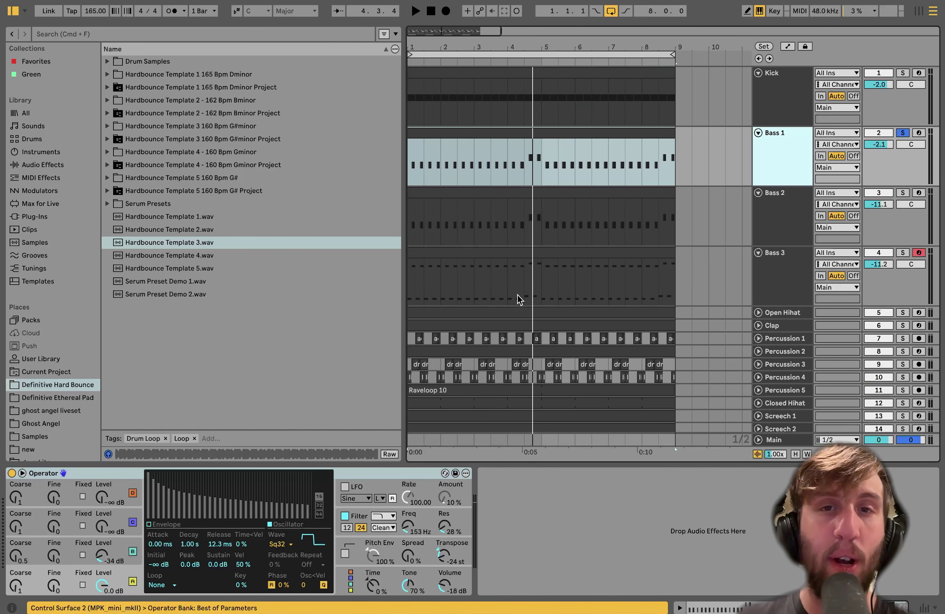
key(space)
In Bass 1's Operator, switch off the filter and oscillator B, and listen to oscillator A alone
click(114, 580)
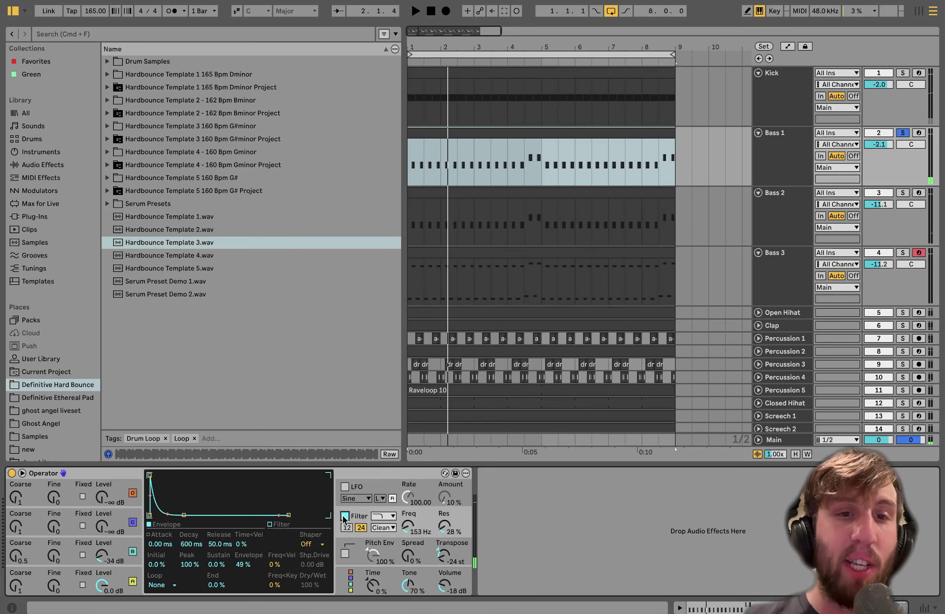
click(343, 517)
click(133, 552)
click(121, 579)
key(space)
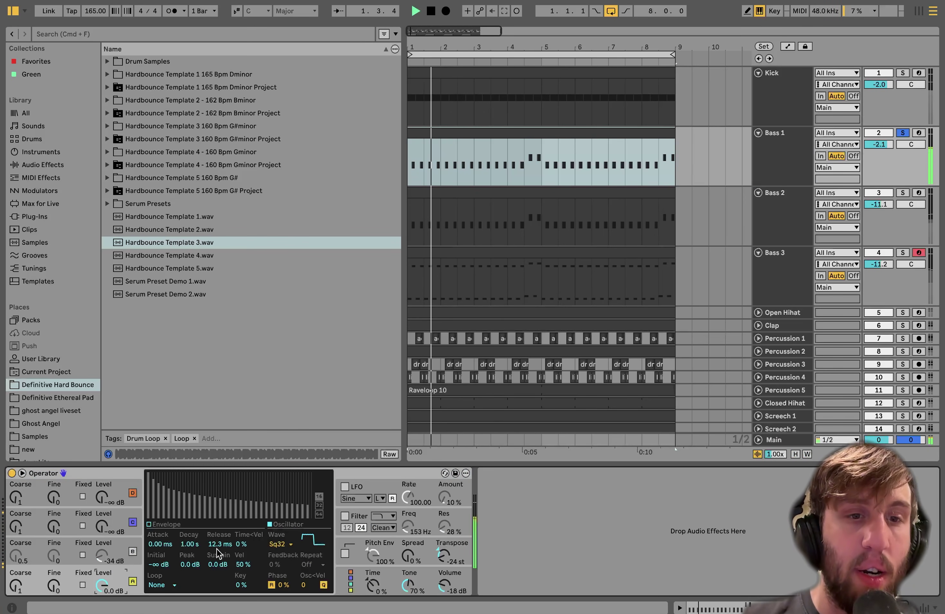
key(space)
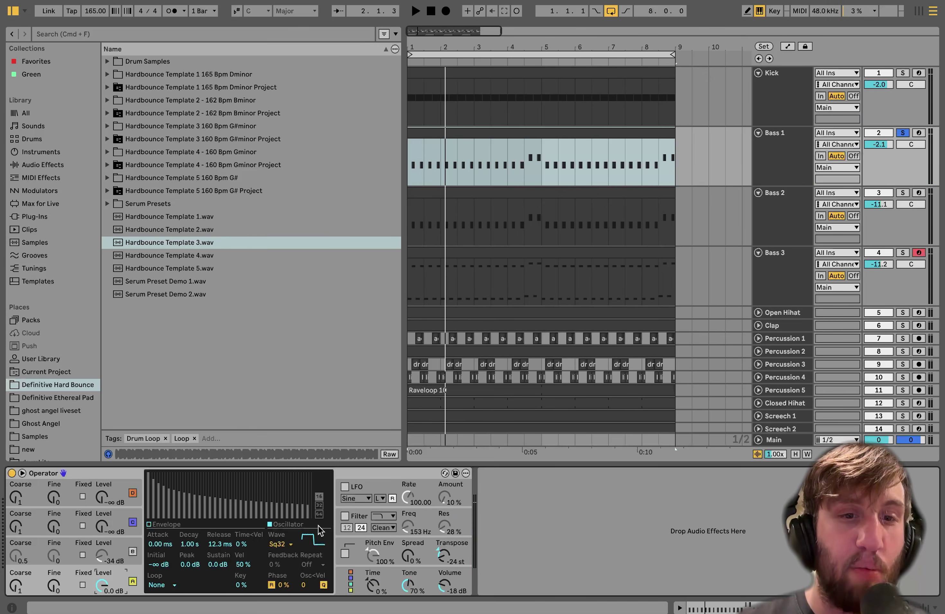
key(space)
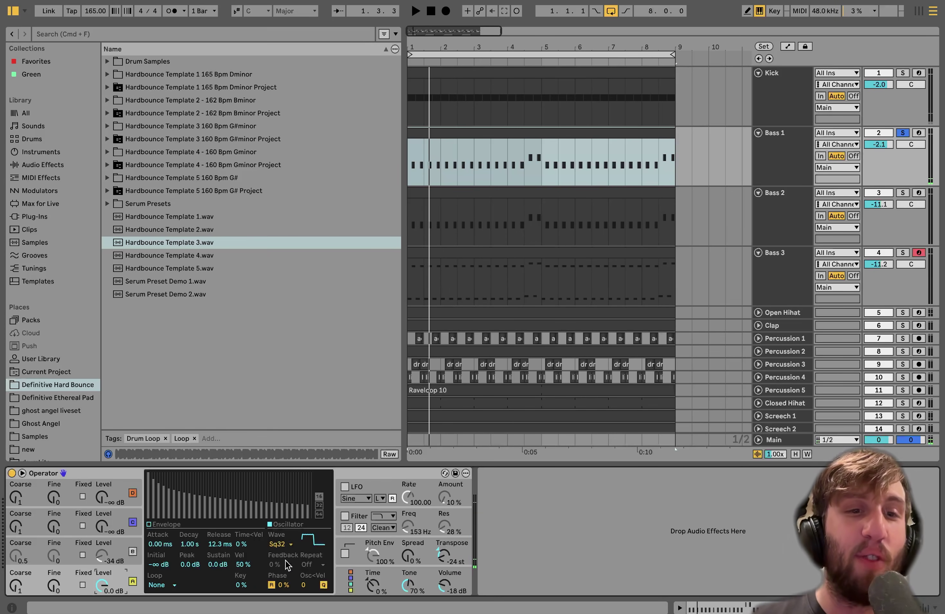
Try the Square D waveform on Bass 1's oscillator A, and undo the change
click(279, 545)
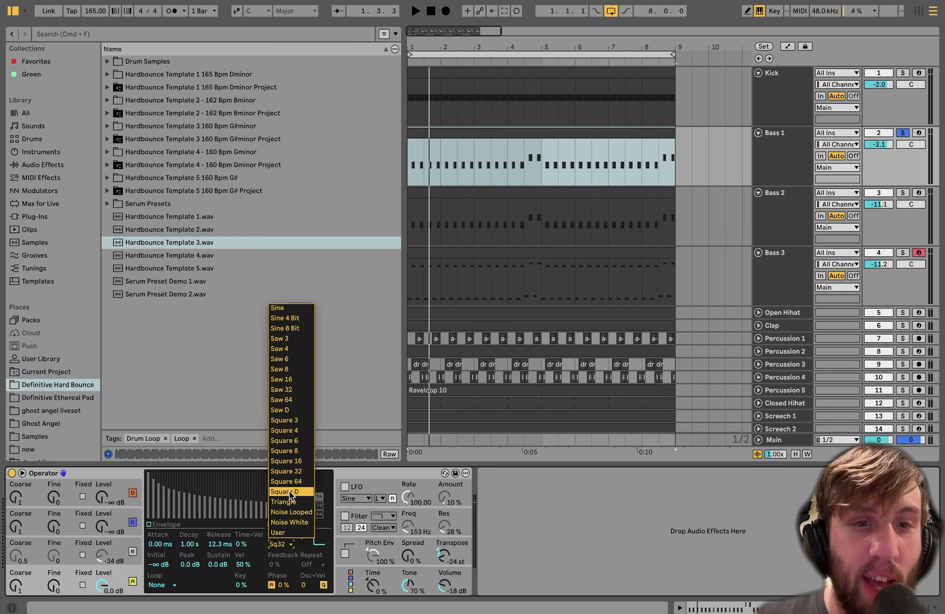
click(284, 497)
key(super+z)
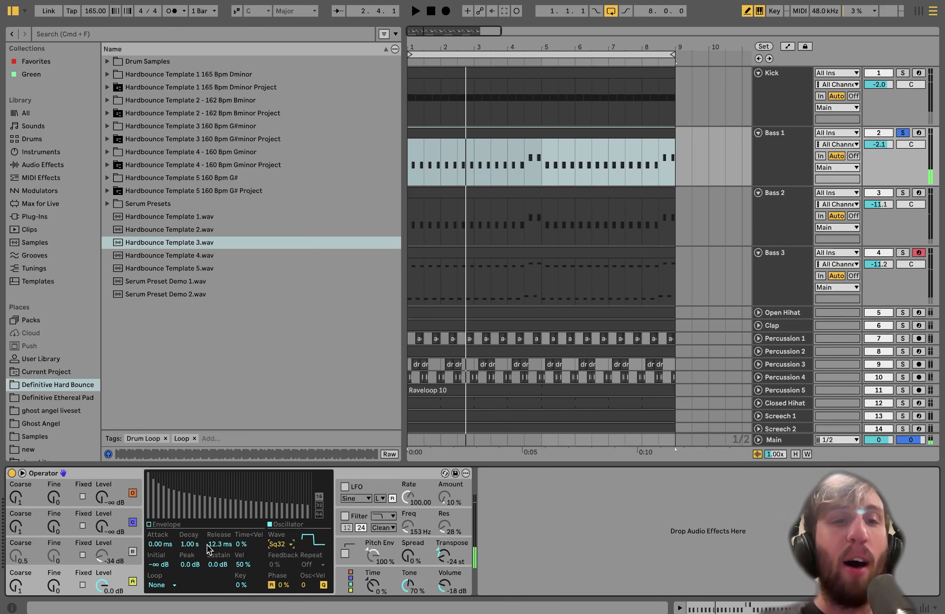
Examine oscillator A's phase settings and listen to its isolated square wave
click(272, 585)
key(space)
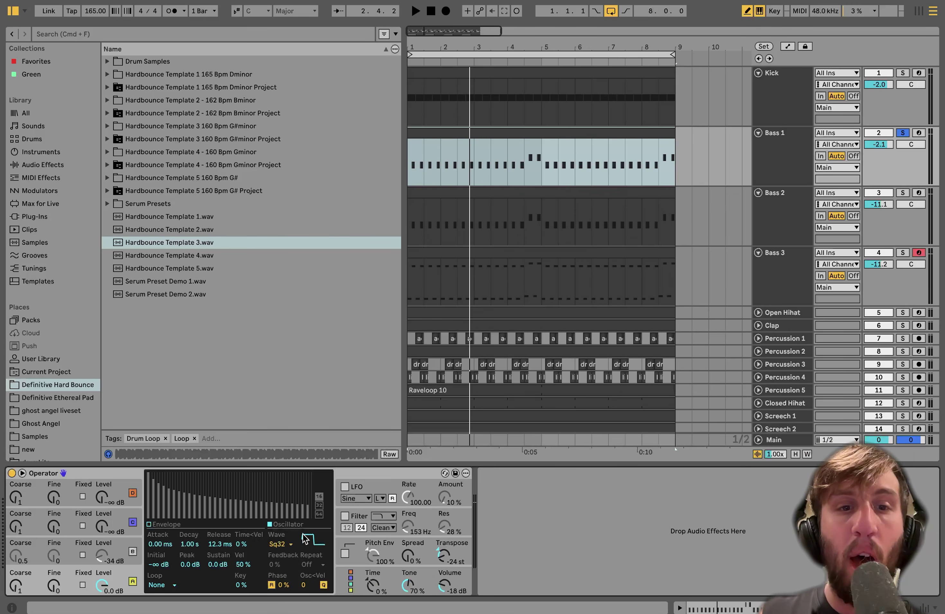
key(space)
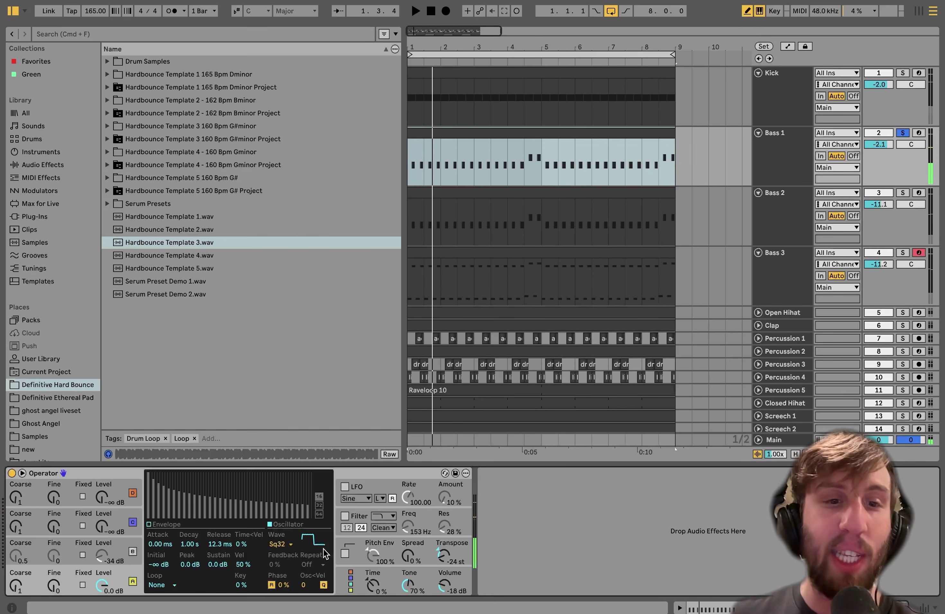
Switch Bass 1's oscillator B back on and listen to it layered with oscillator A
click(121, 550)
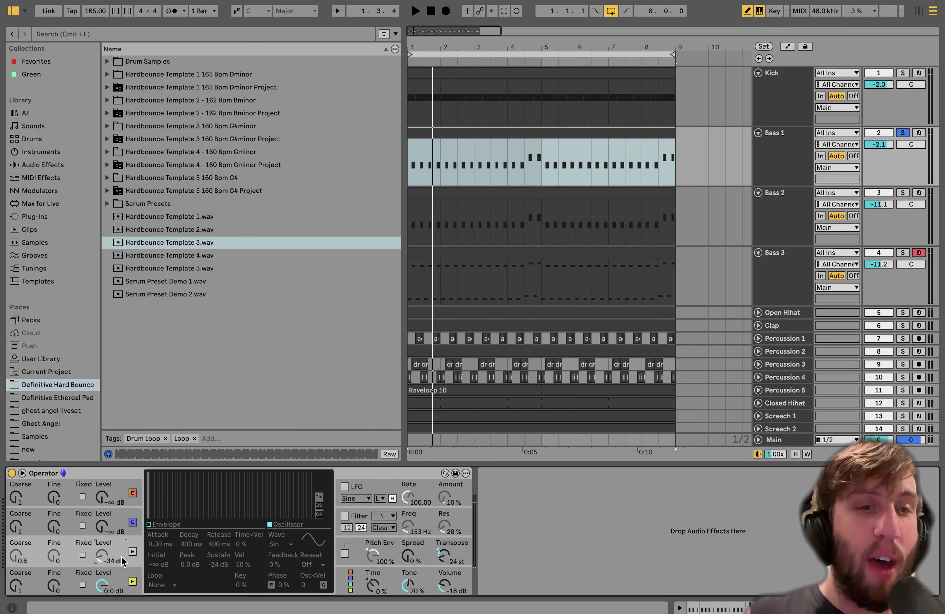
key(space)
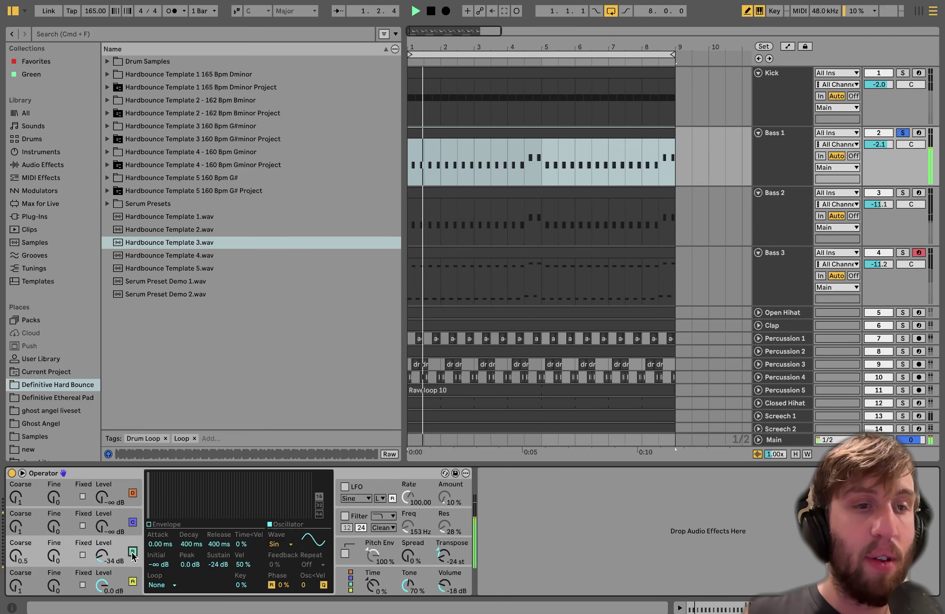
click(132, 551)
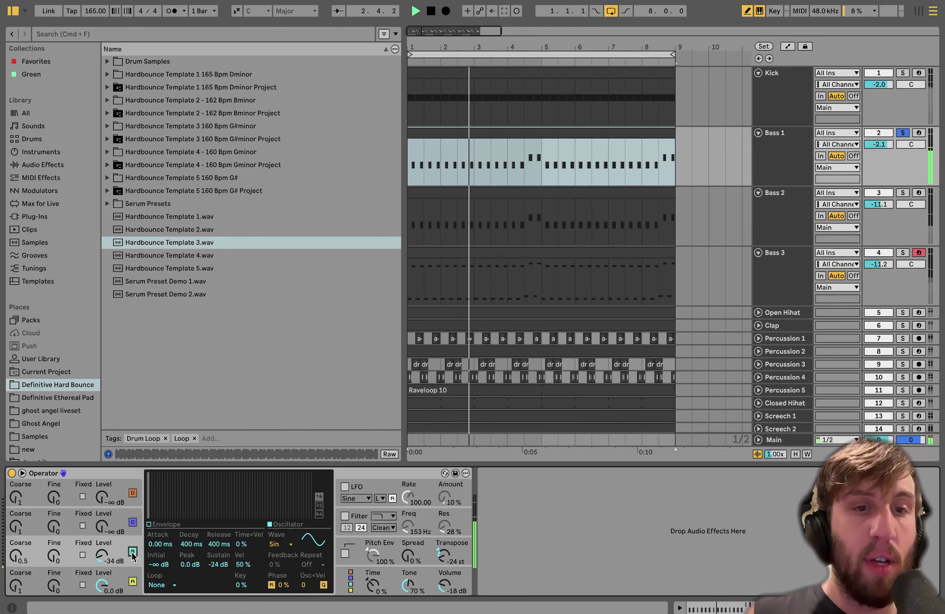
key(space)
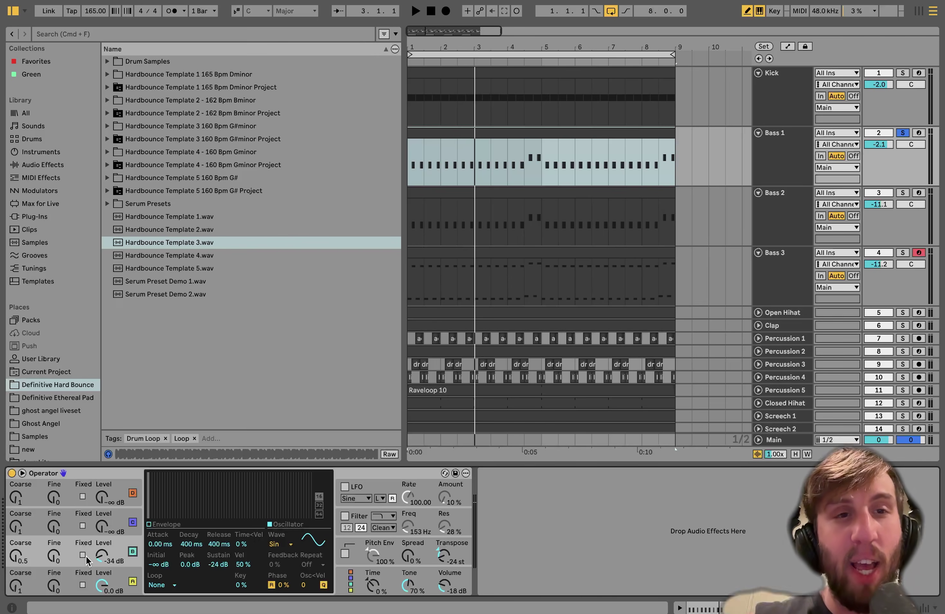
Compare the settings of oscillators A and B while playing Bass 1
click(21, 587)
key(space)
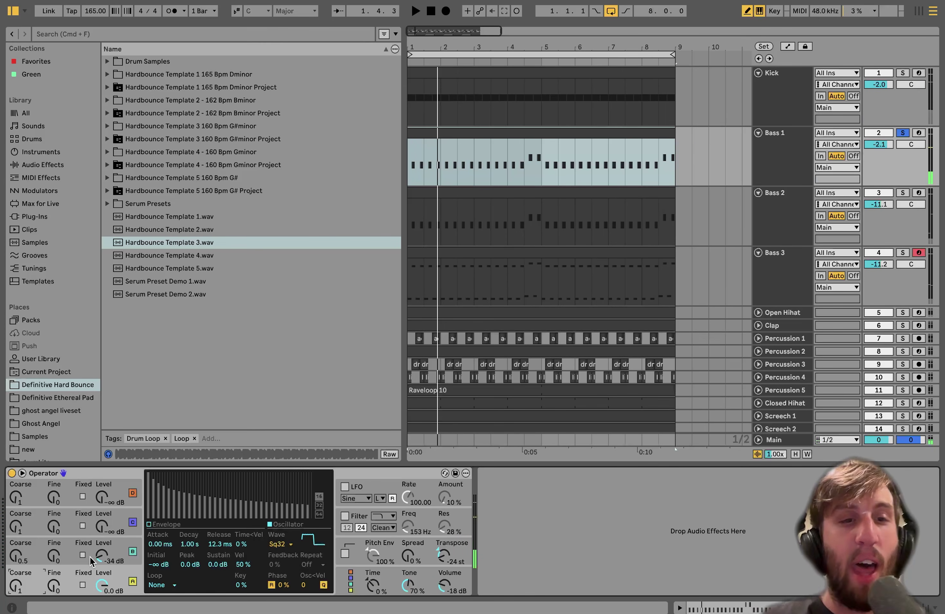
click(126, 550)
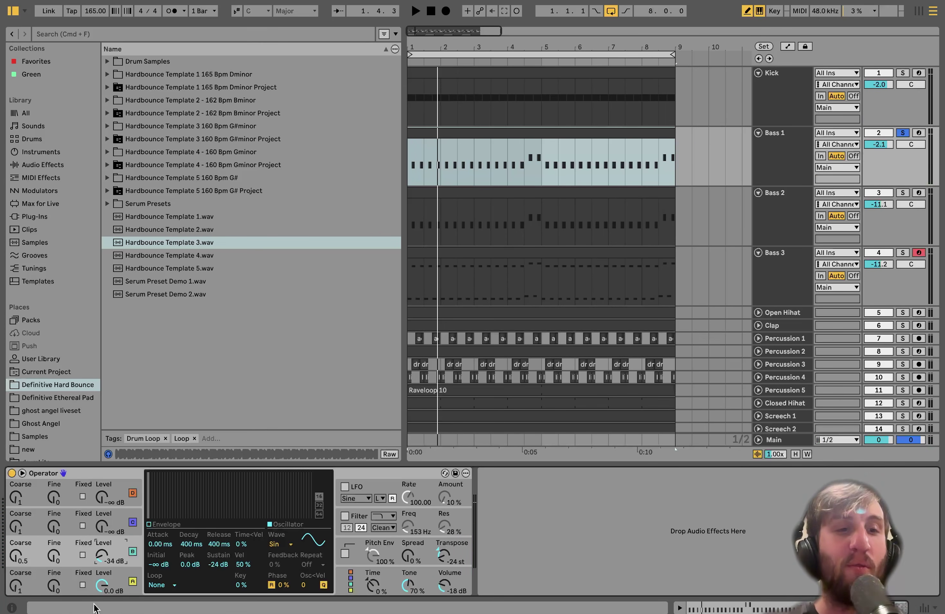
key(space)
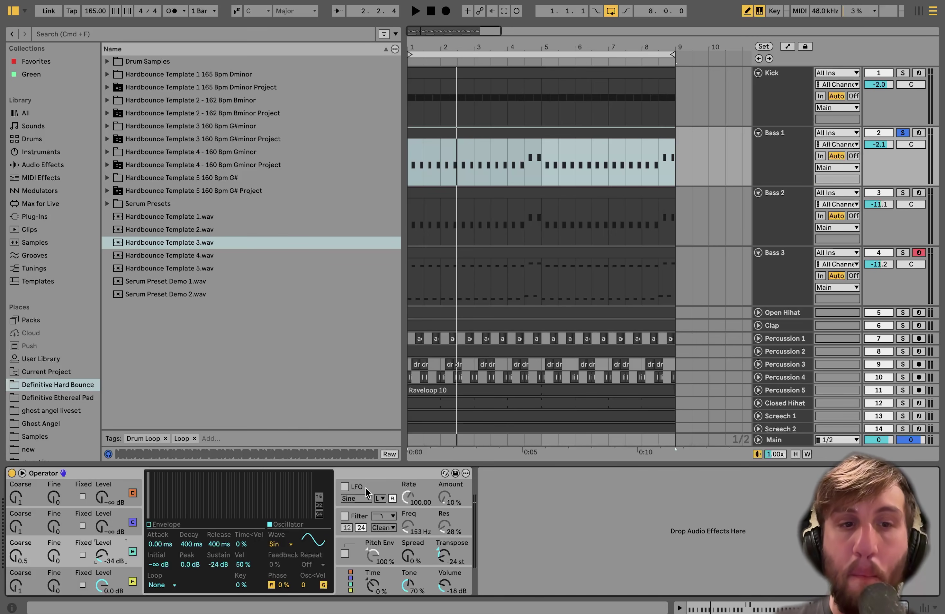
Switch Bass 1's filter back on and listen to the bass, briefly soloing the kick for comparison
click(346, 515)
key(space)
key(space)
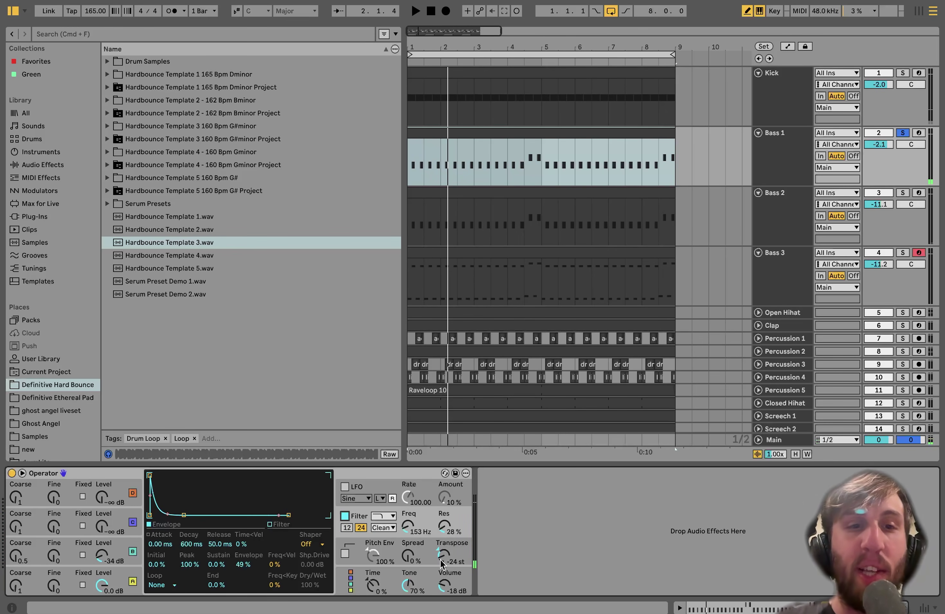
key(space)
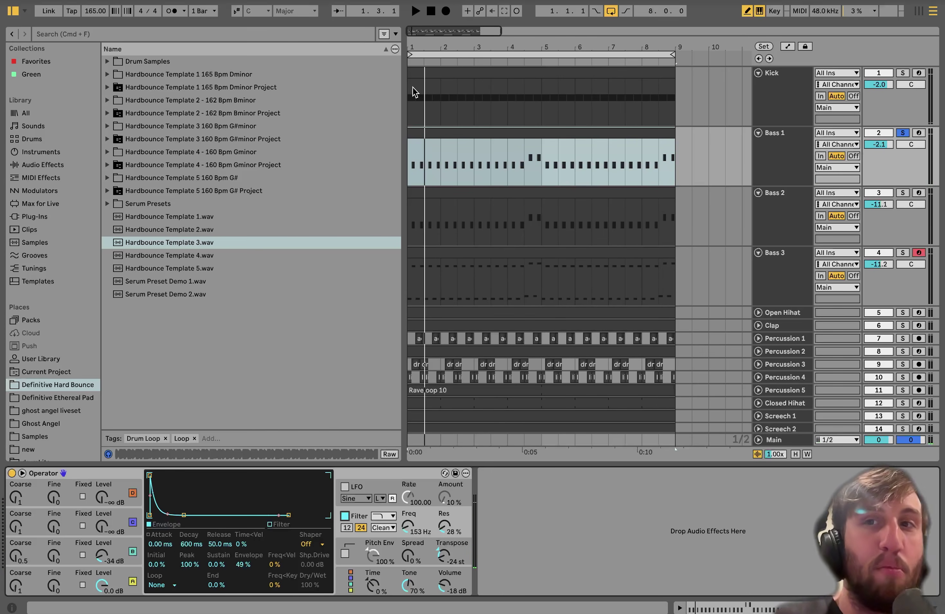
click(902, 73)
click(800, 134)
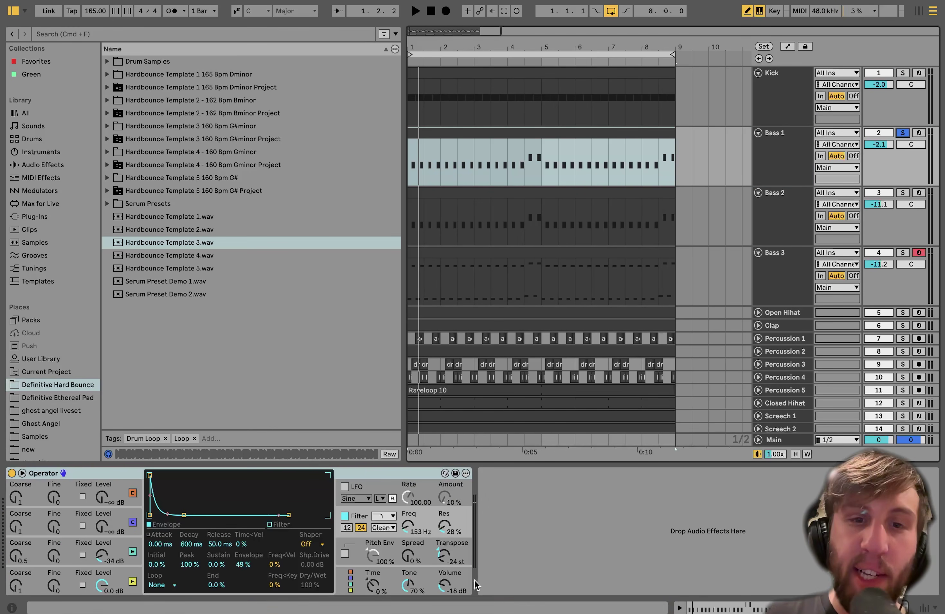
Try resetting the Res of Bass 1's filter to its default while playing, and undo the change
click(443, 527)
key(Delete)
key(space)
key(super+z)
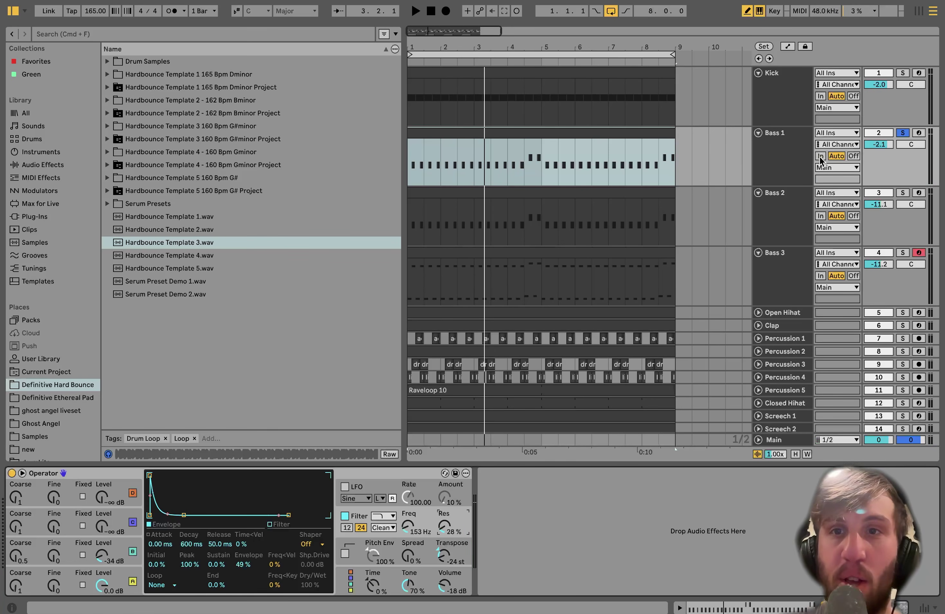
Solo only Bass 2, play it and review its chain of audio effects
click(787, 203)
click(902, 193)
key(space)
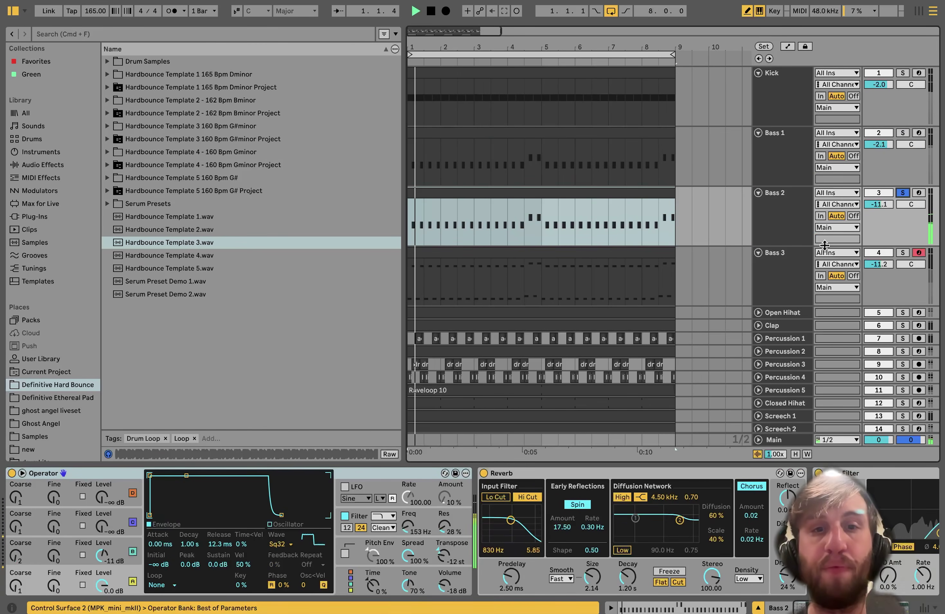
scroll(548, 487, right, 5)
scroll(549, 487, right, 4)
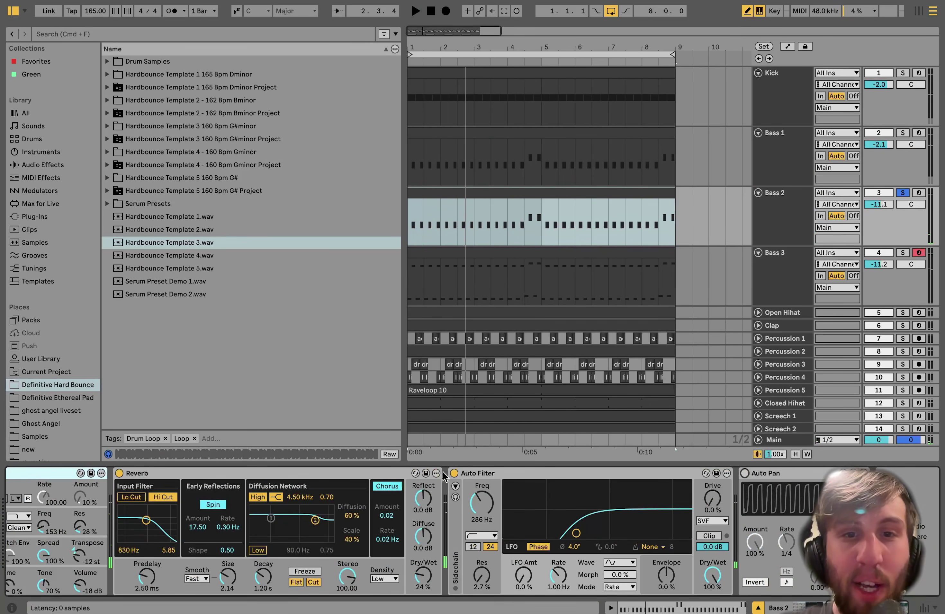
scroll(456, 476, left, 9)
Bypass the Reverb on Bass 2 and listen to the dry sound
click(484, 473)
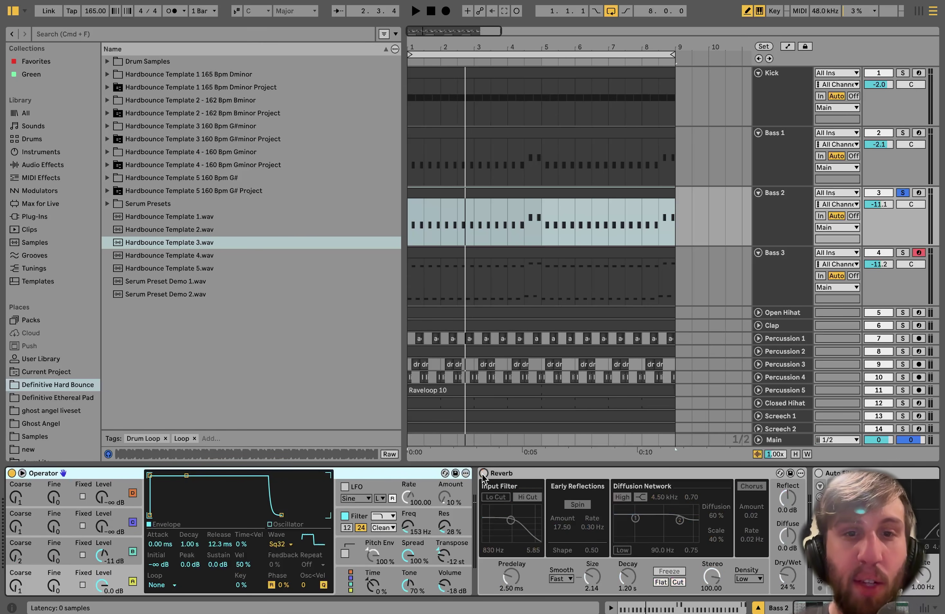
key(space)
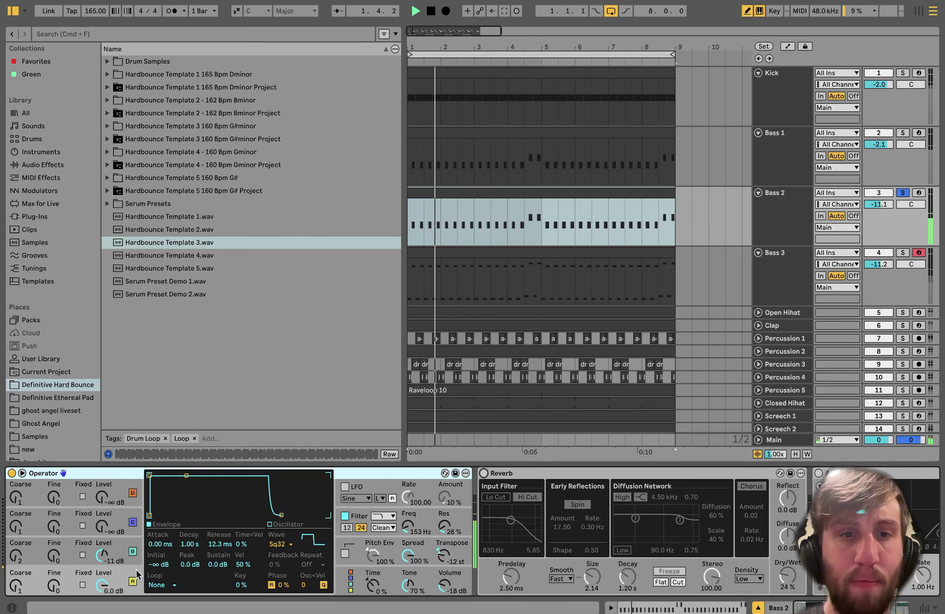
key(space)
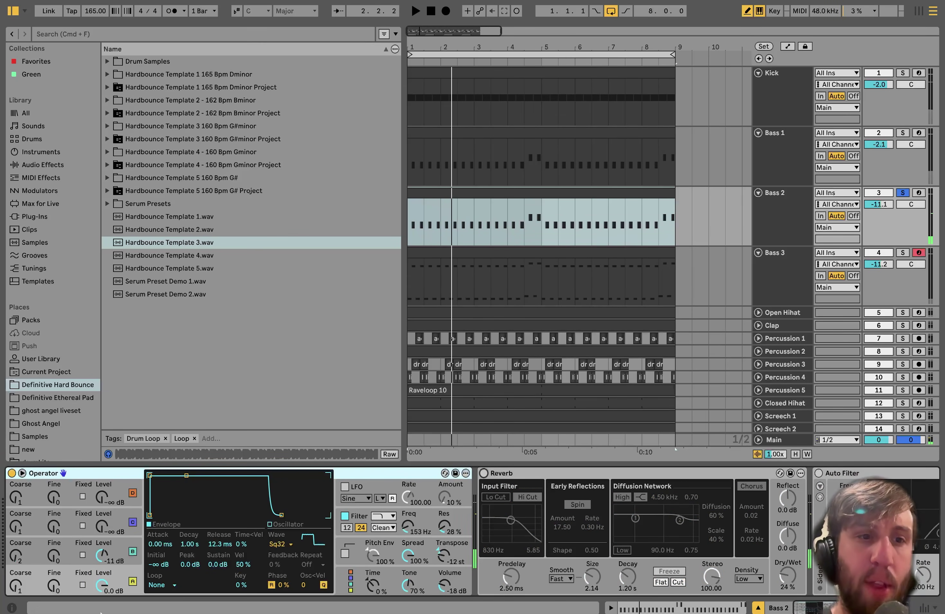
Switch off the filter in Bass 2's Operator and listen while examining oscillator B
click(129, 549)
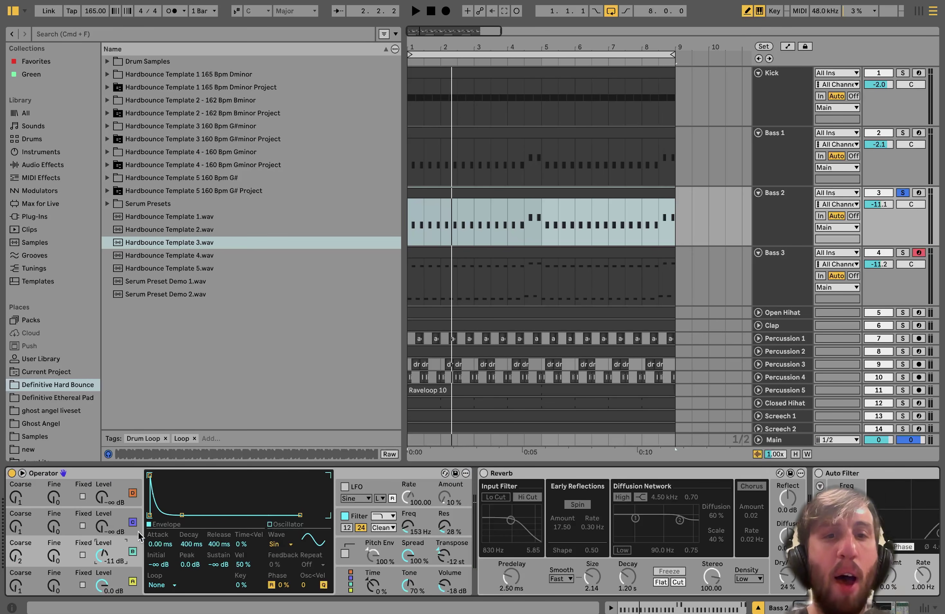
click(353, 523)
key(space)
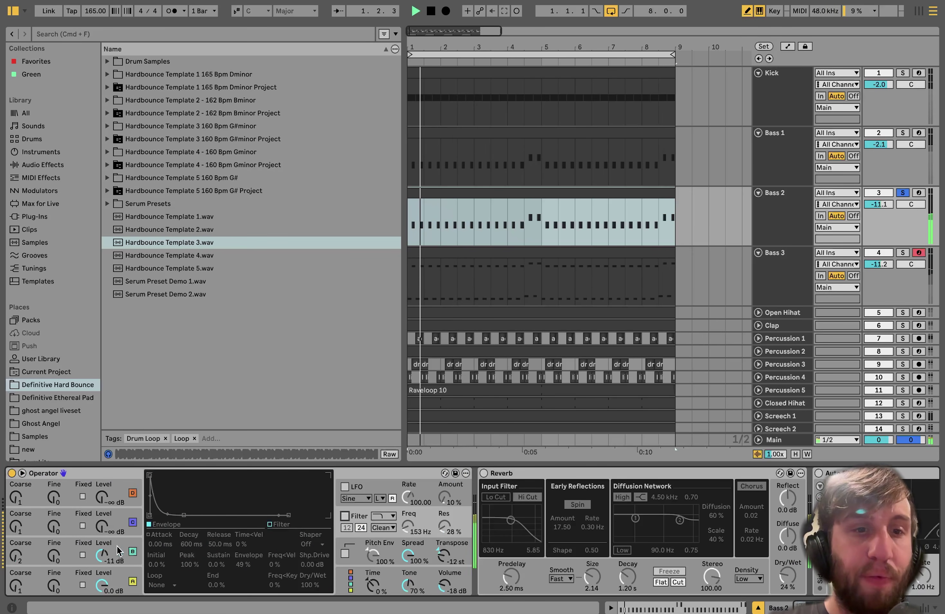
click(119, 552)
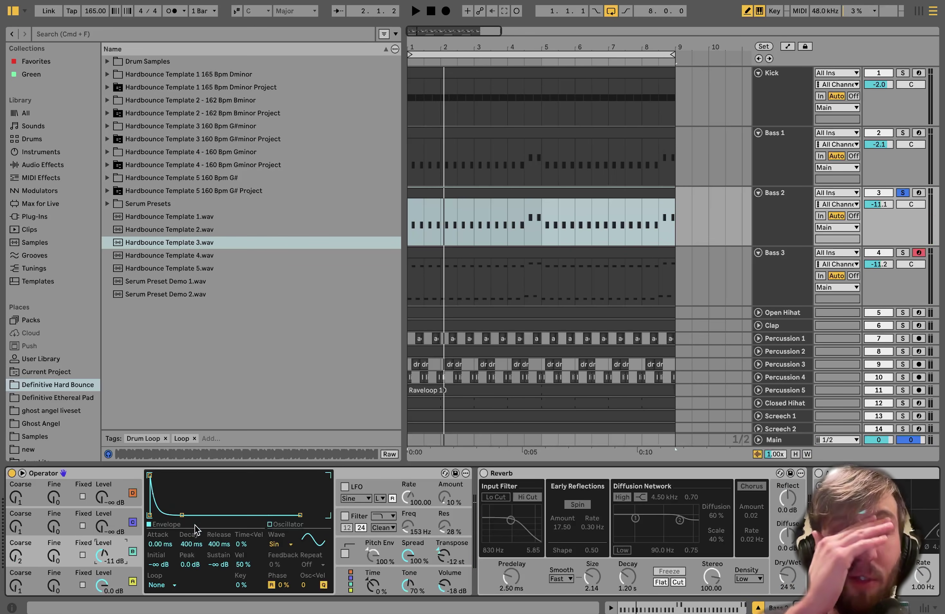
key(space)
Switch the filter in Bass 2's Operator back on and listen to the bass again
click(344, 517)
click(345, 517)
key(space)
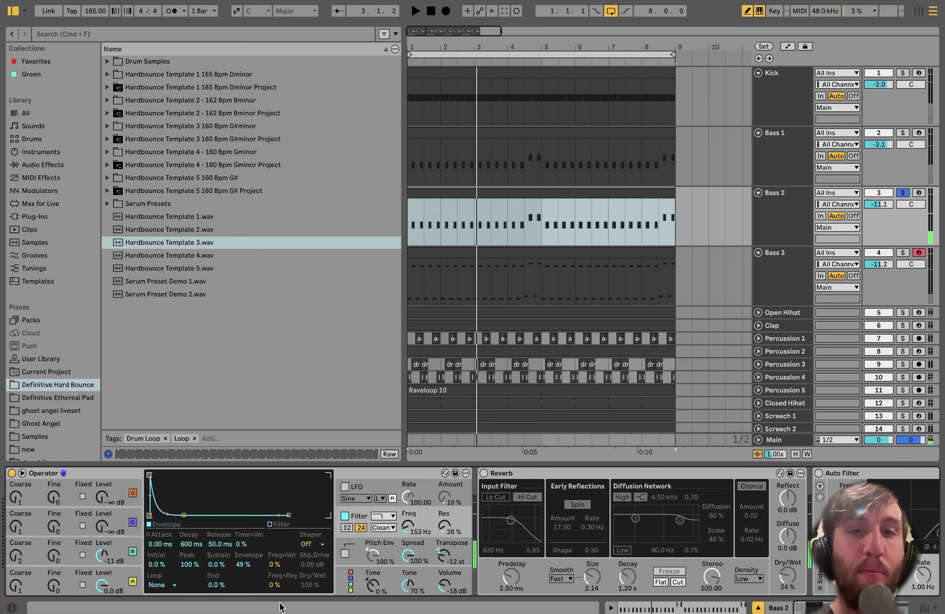
key(space)
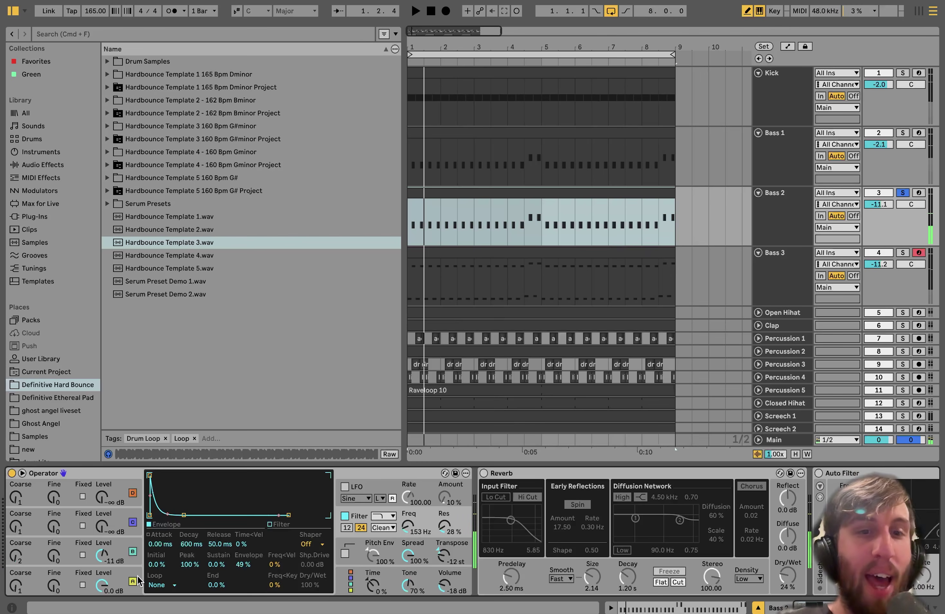
key(space)
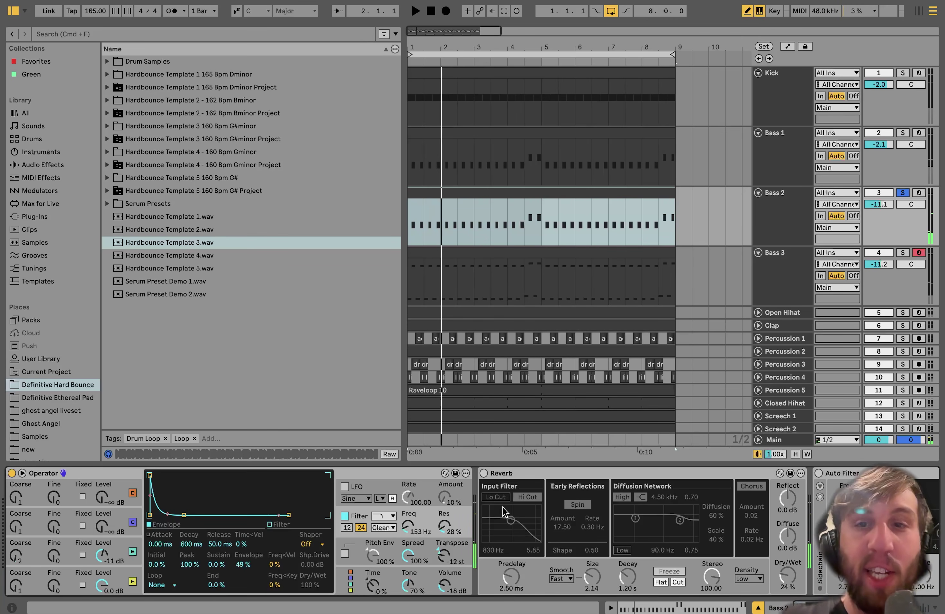
Switch Bass 2's Reverb, Auto Filter and Auto Pan back on, listening to the bass as the effects are restored
click(485, 474)
key(space)
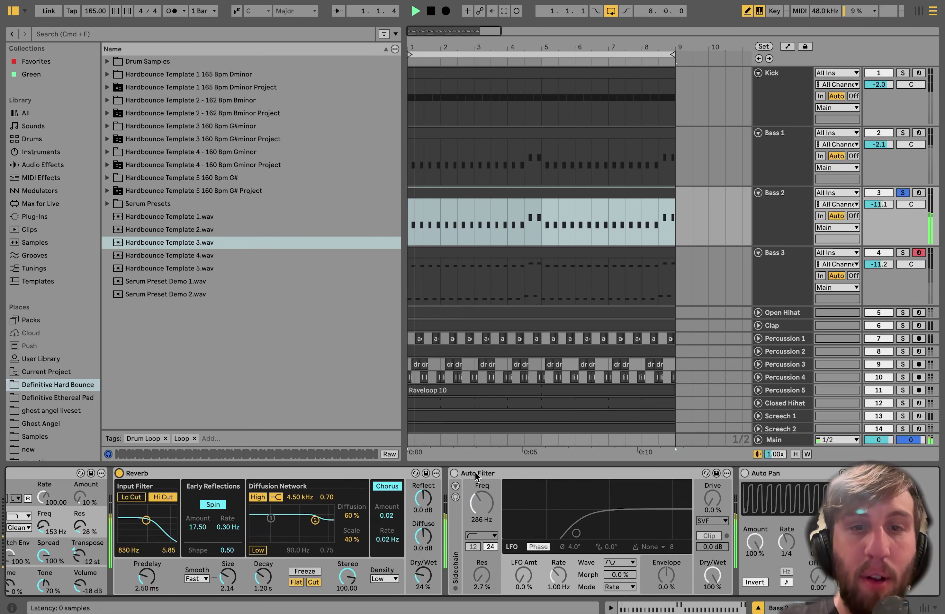
key(super+0)
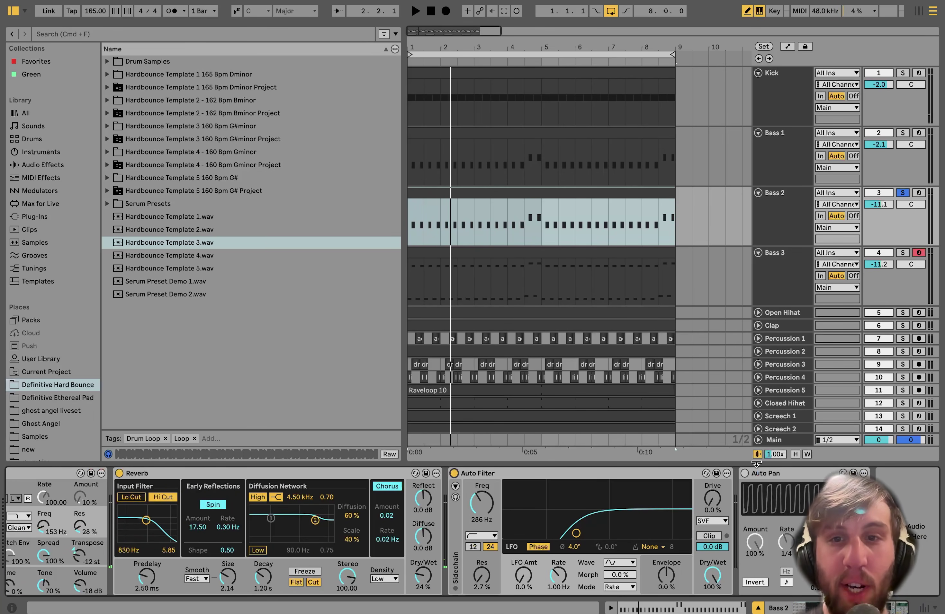
click(744, 473)
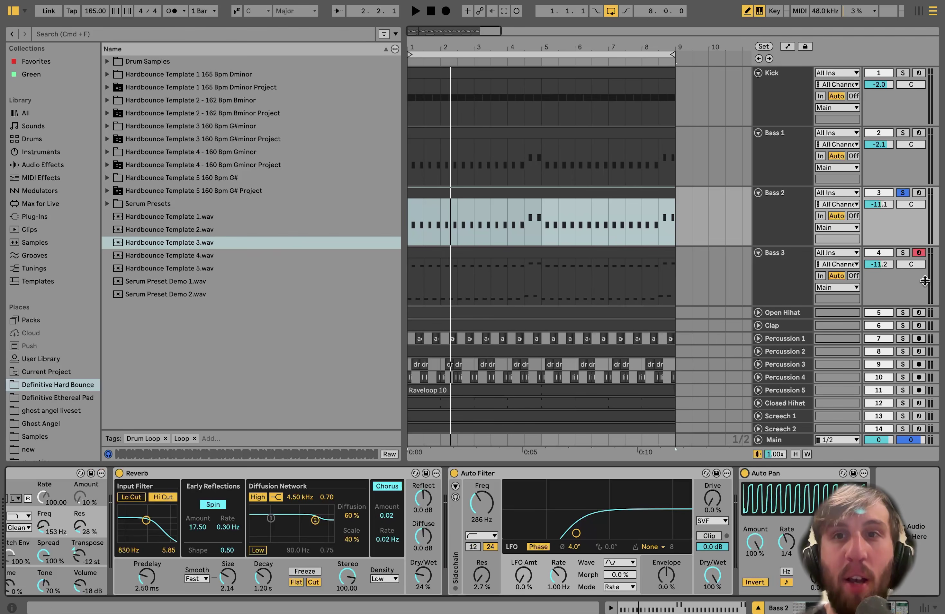
key(space)
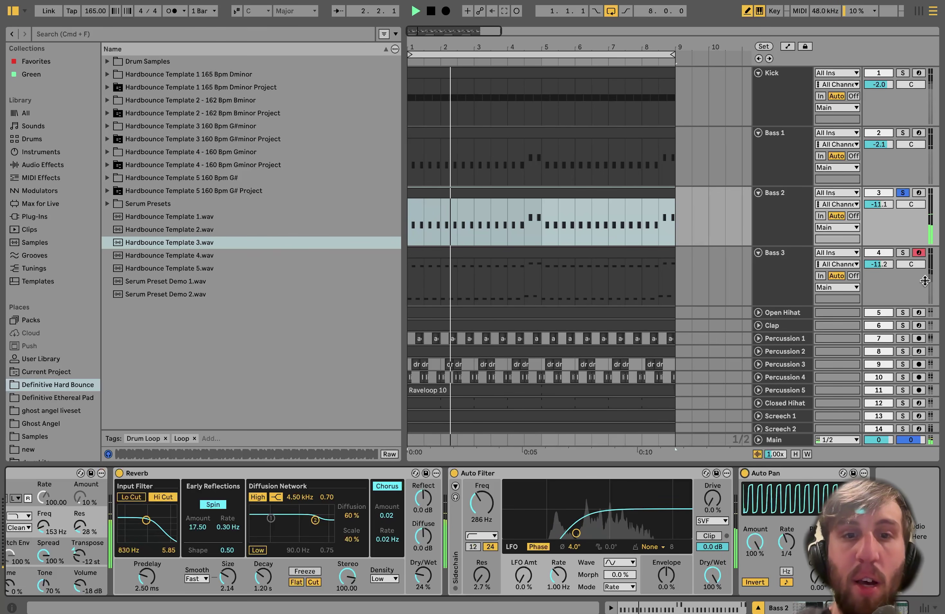
key(space)
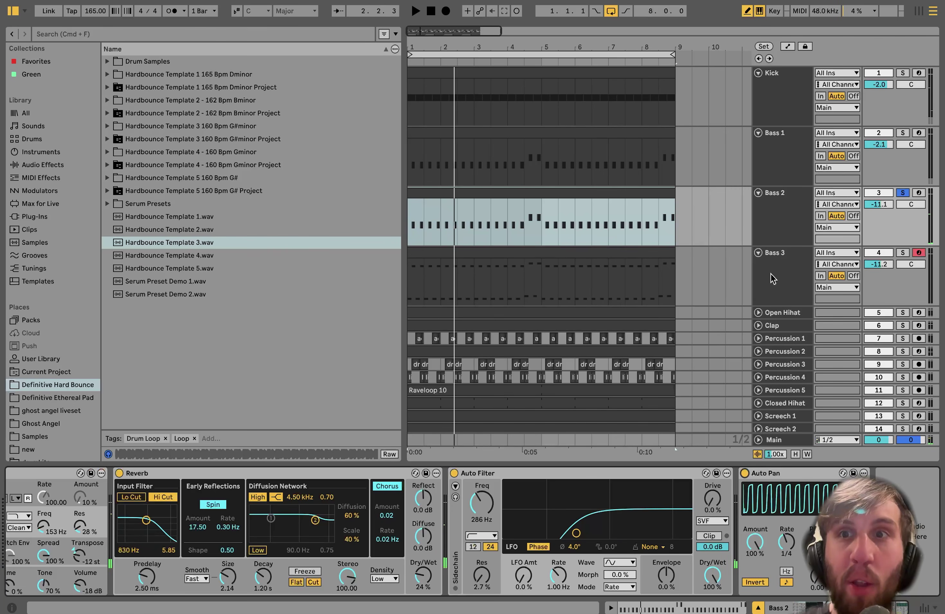
Solo the Kick and Bass 1 together with Bass 2 and listen to the combination
click(903, 133)
key(space)
click(906, 74)
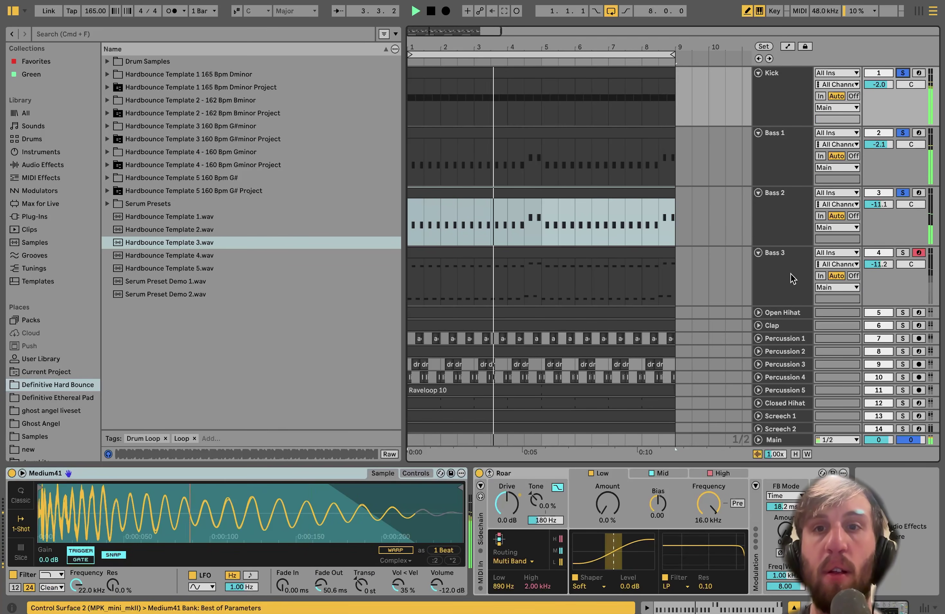
key(space)
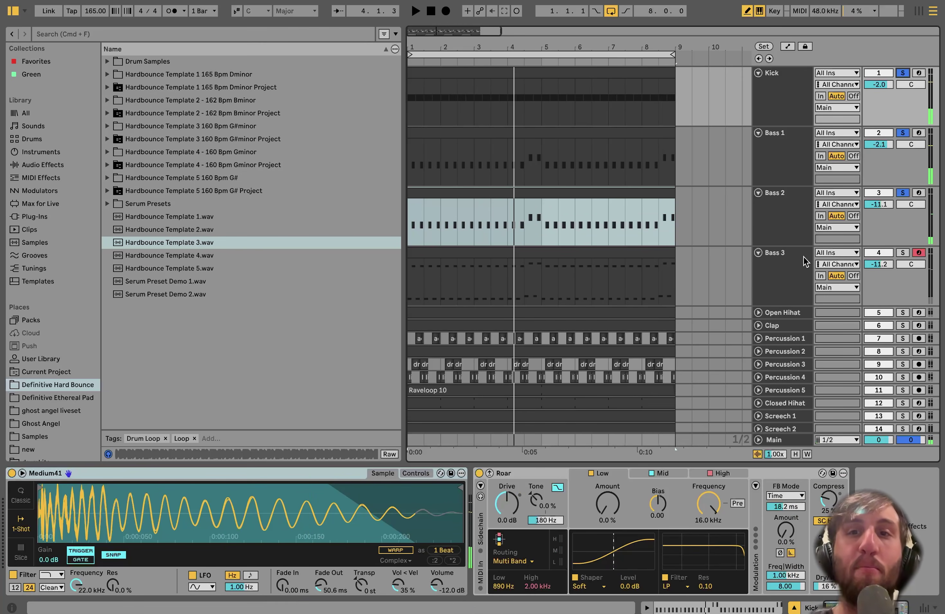
Solo only Bass 3, select its track and listen to its sound
click(900, 253)
key(space)
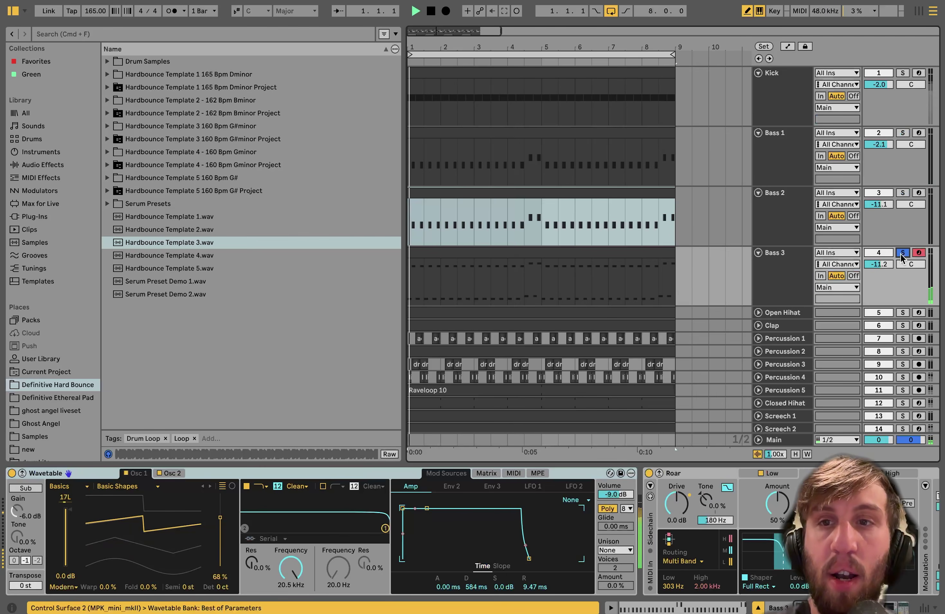
click(768, 273)
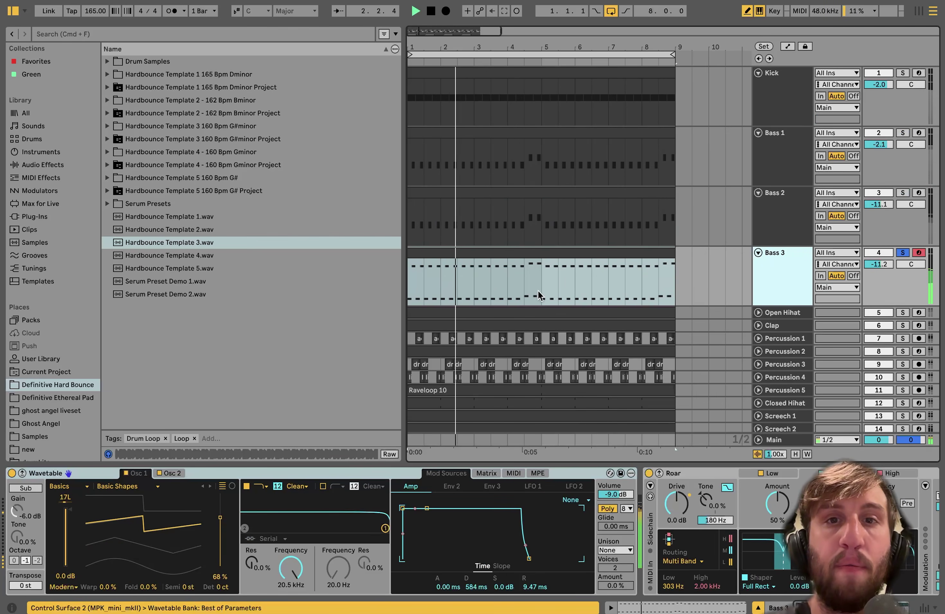
key(space)
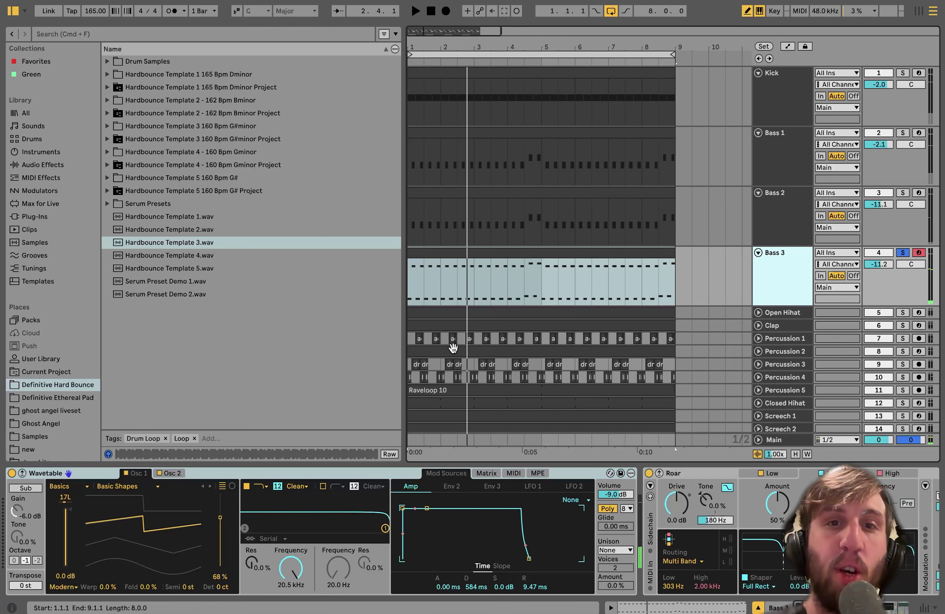
Open the MIDI notes of Bass 2, compare them with the Bass 3 pattern and play Bass 3
double_click(464, 194)
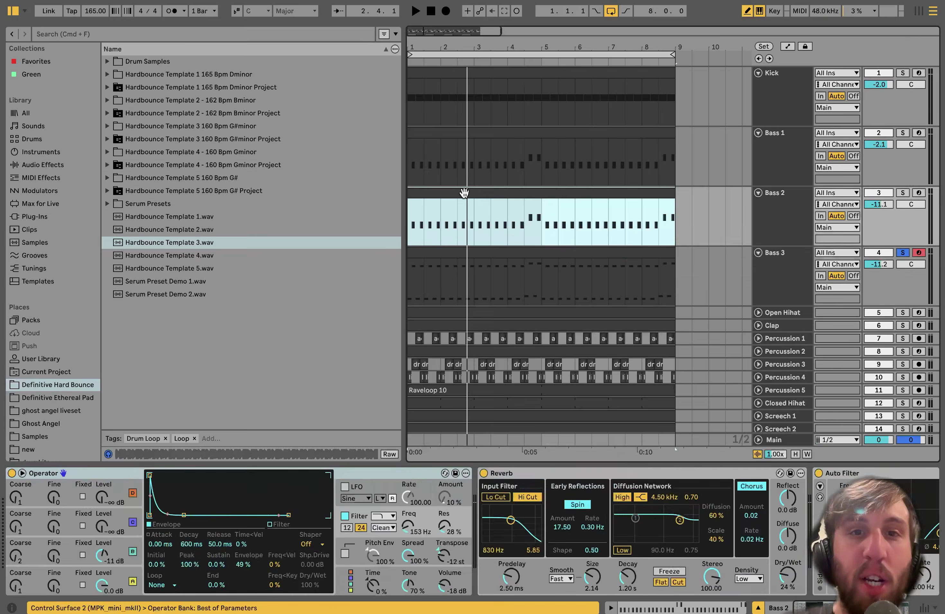
key(b)
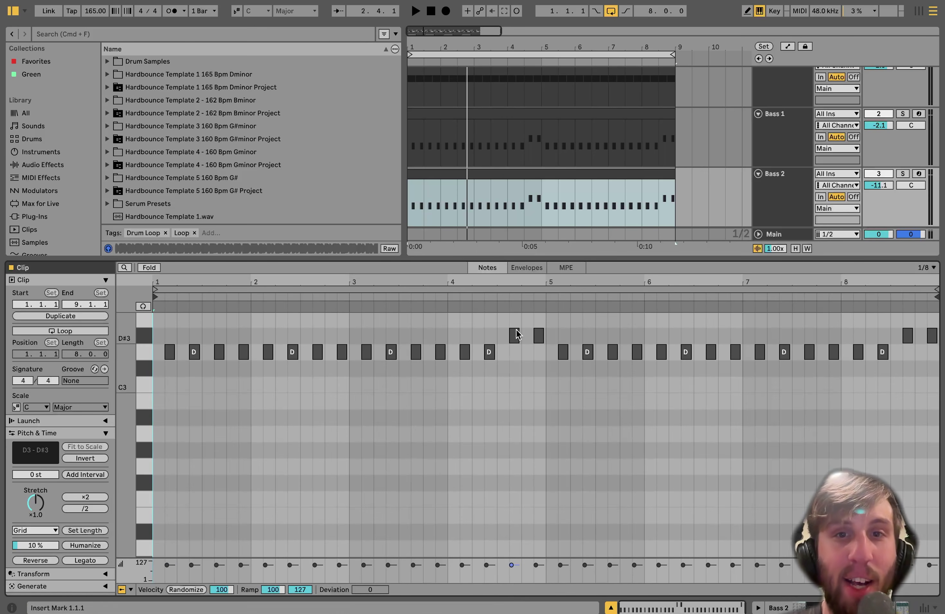
scroll(788, 200, down, 3)
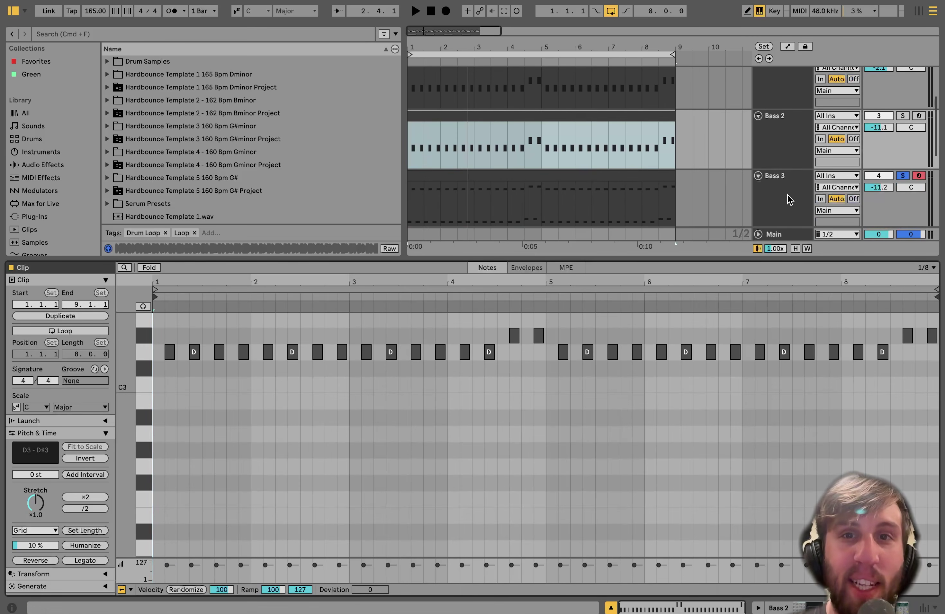
click(788, 200)
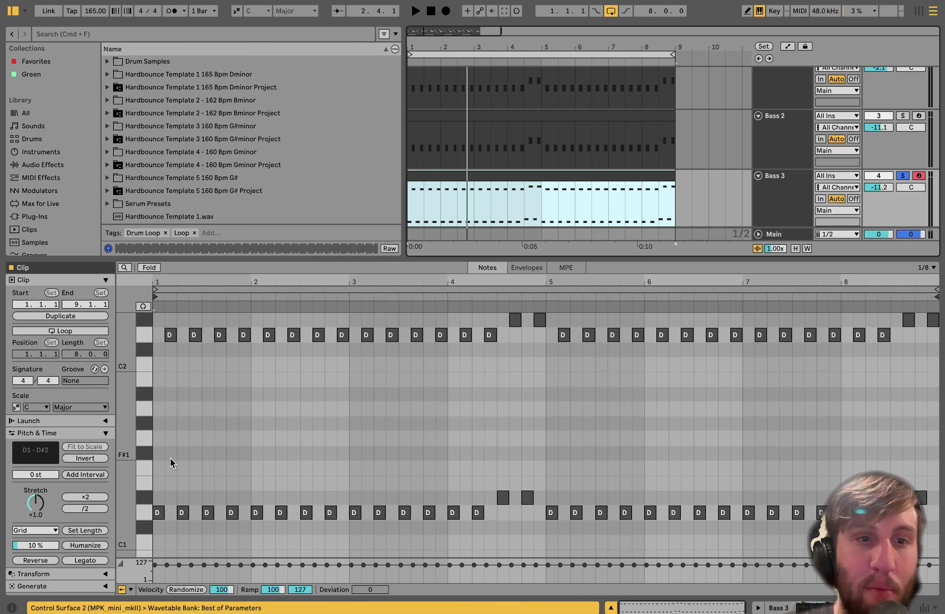
key(space)
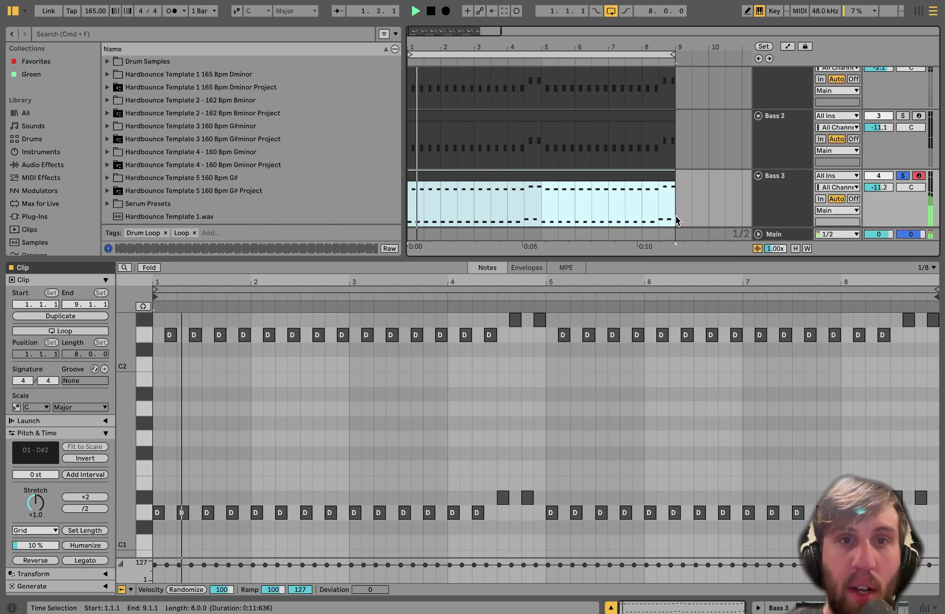
Return to Bass 3's device chain and bypass its Auto Pan while listening
key(shift+Tab)
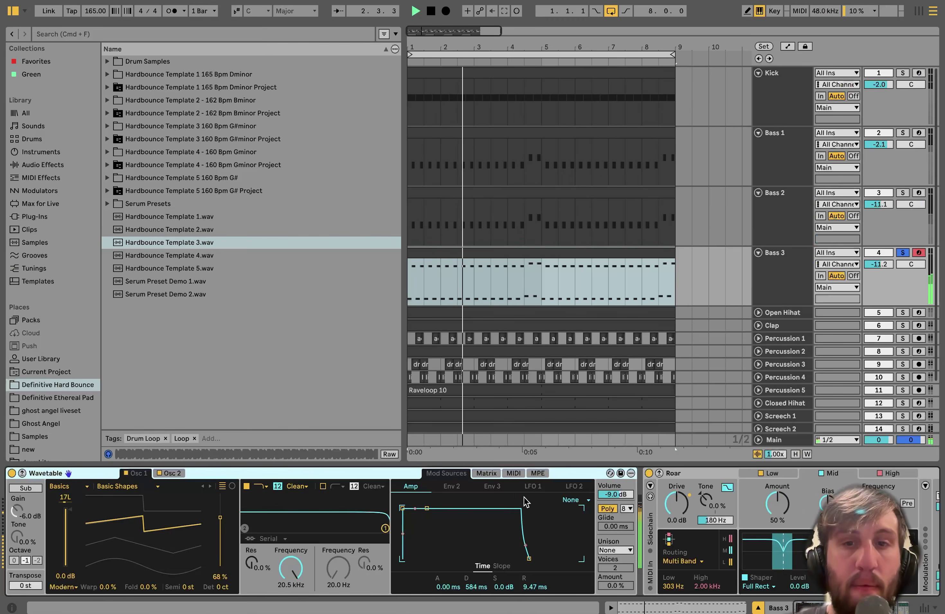
scroll(523, 497, right, 5)
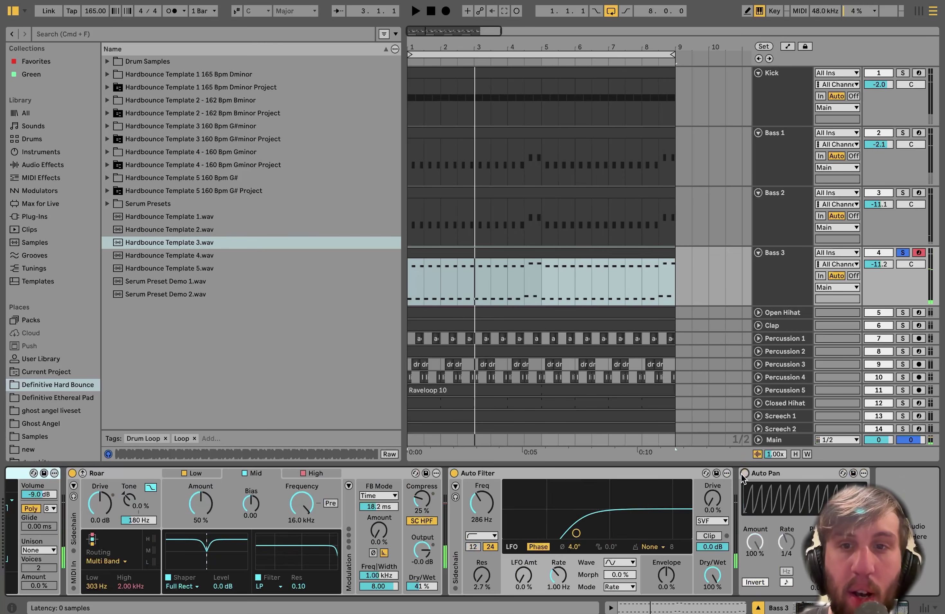
click(744, 474)
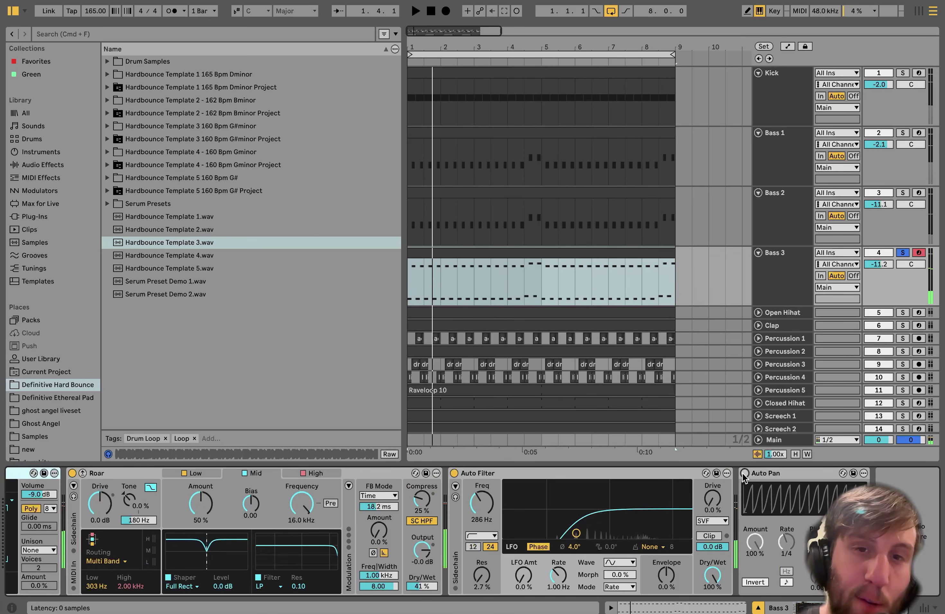
Examine oscillators 1 and 2 of the Wavetable synth on Bass 3
scroll(742, 473, left, 5)
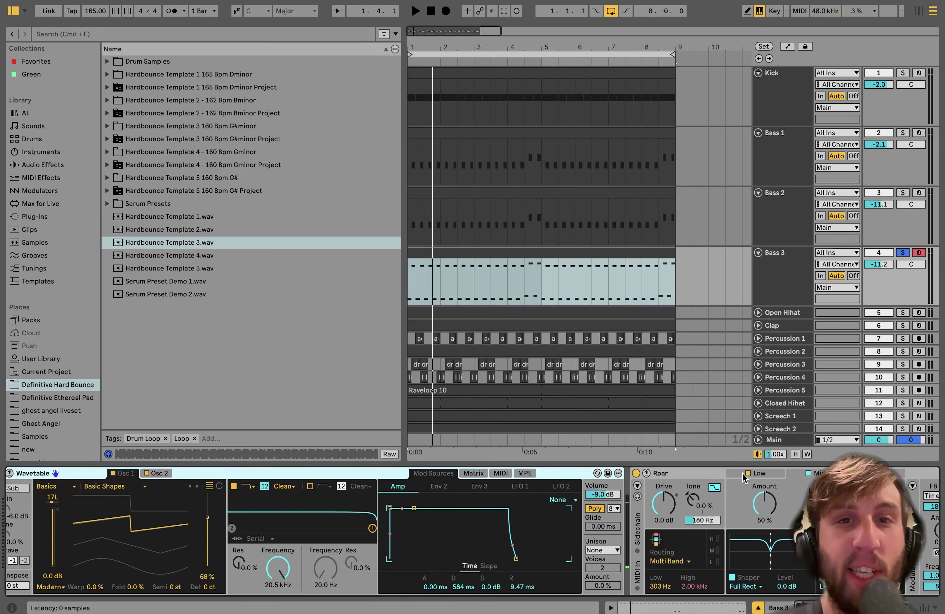
scroll(743, 478, left, 1)
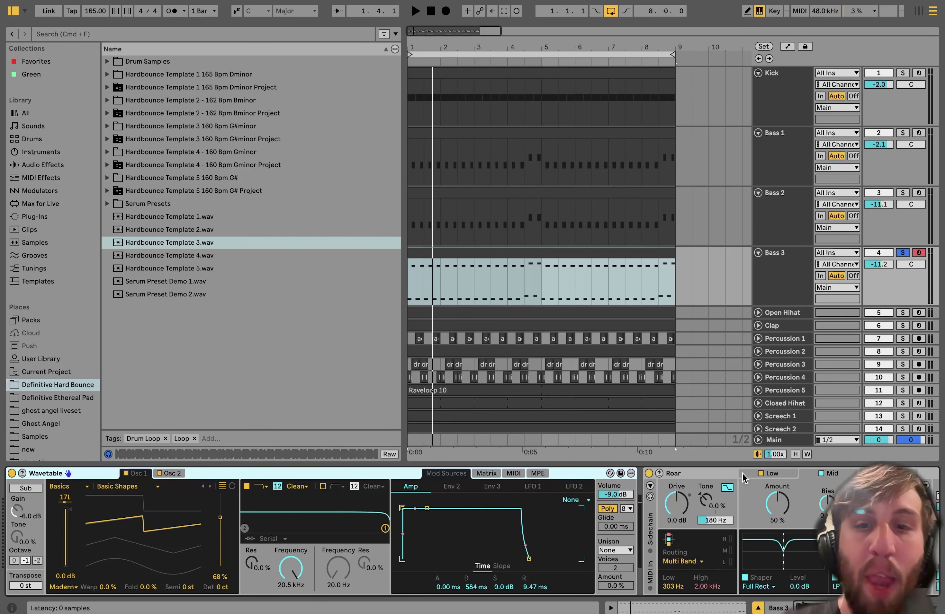
click(175, 474)
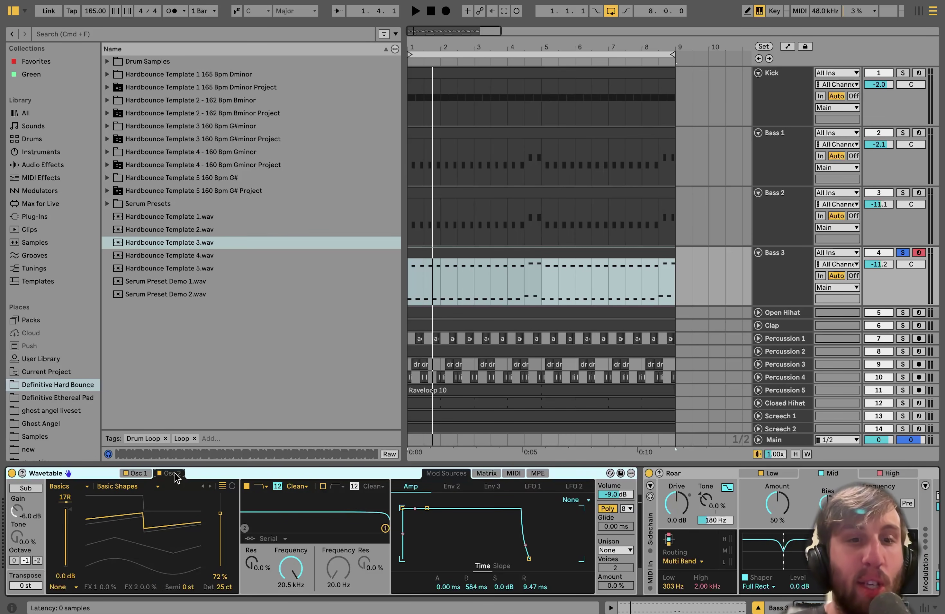
click(151, 472)
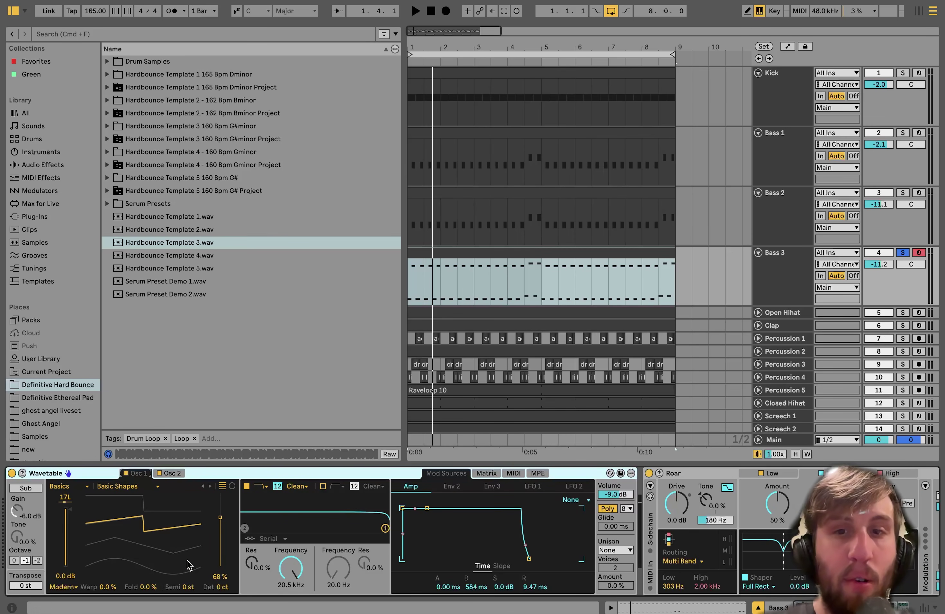
Listen to Bass 3 with Roar bypassed, switch Roar back on and review the chain again
key(space)
click(648, 473)
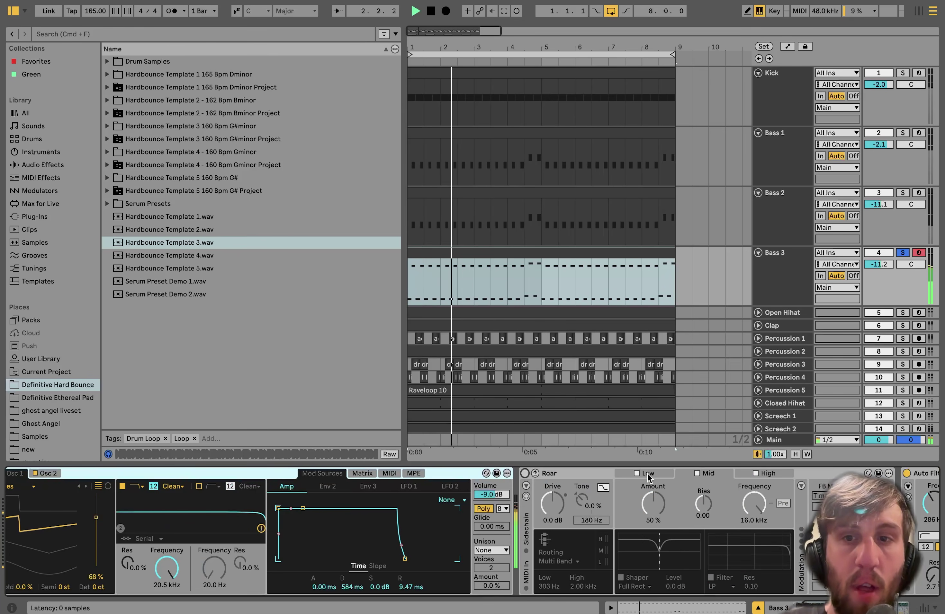
scroll(576, 469, right, 5)
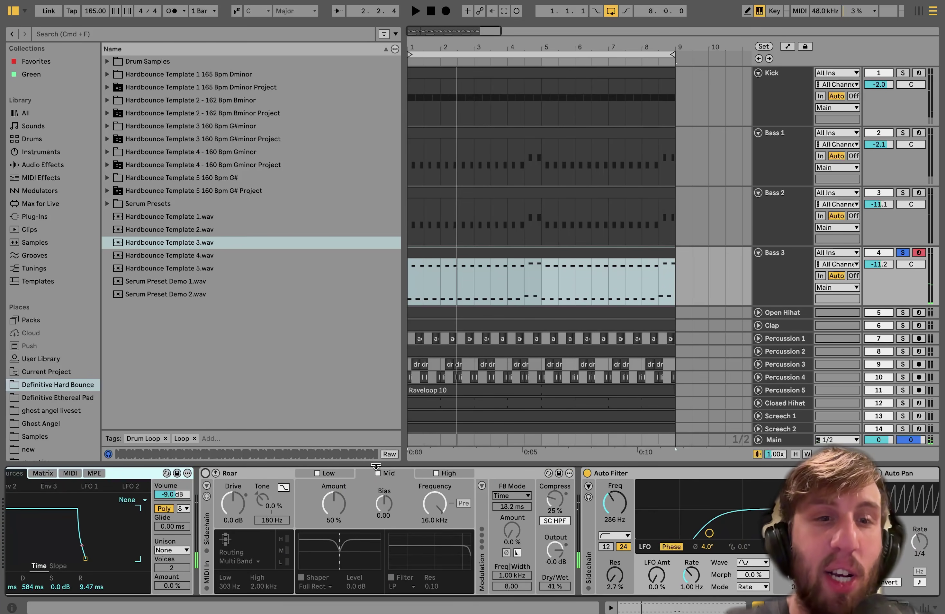
key(space)
click(205, 473)
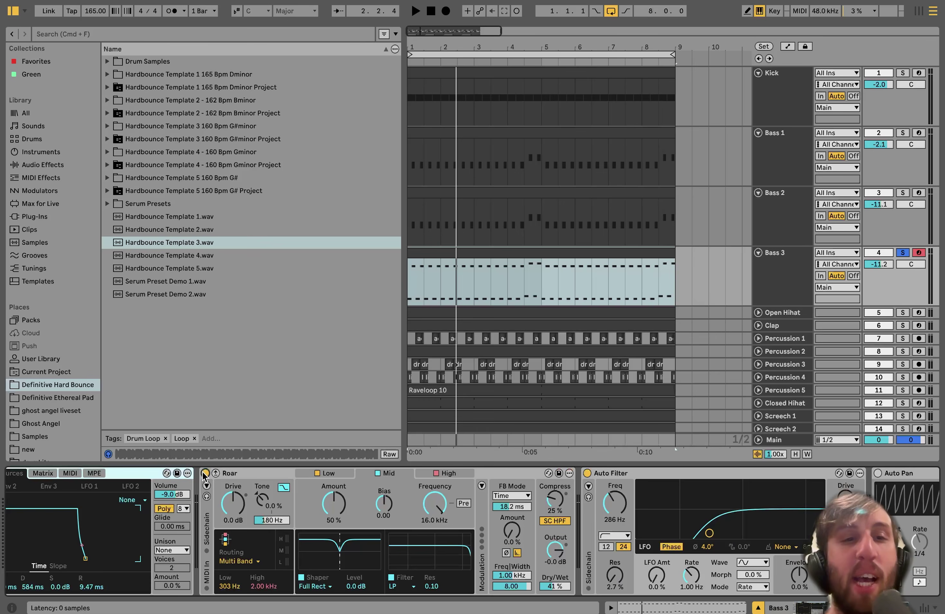
scroll(202, 472, left, 10)
scroll(259, 547, right, 10)
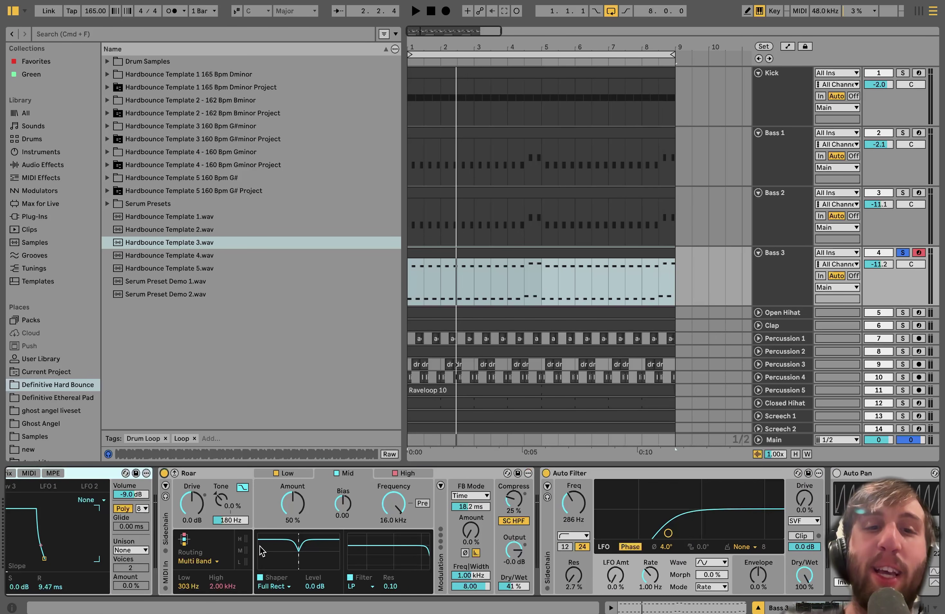
Play Bass 3, inspect Roar's High and Low bands, and toggle Roar off and on to compare the sound
key(space)
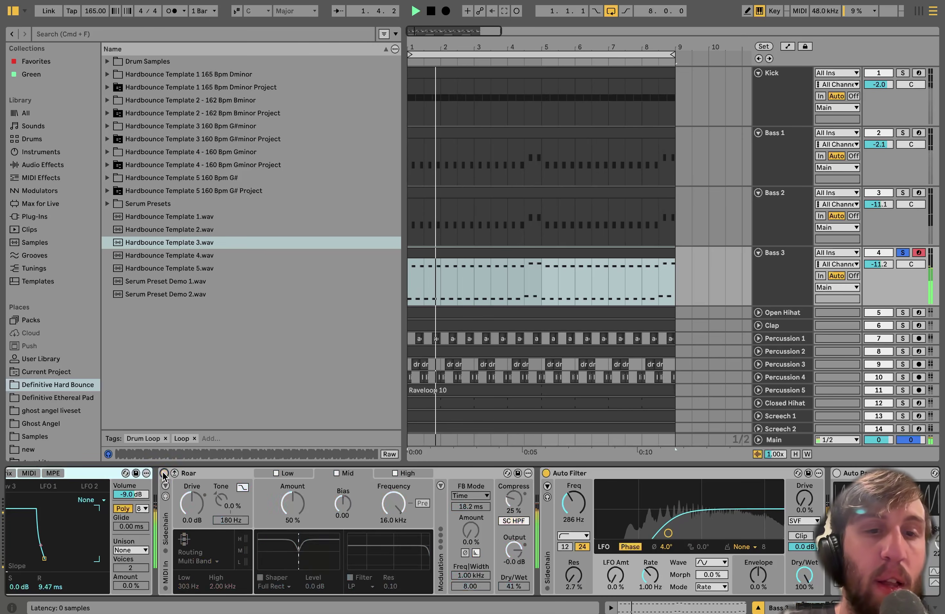
click(405, 473)
click(287, 473)
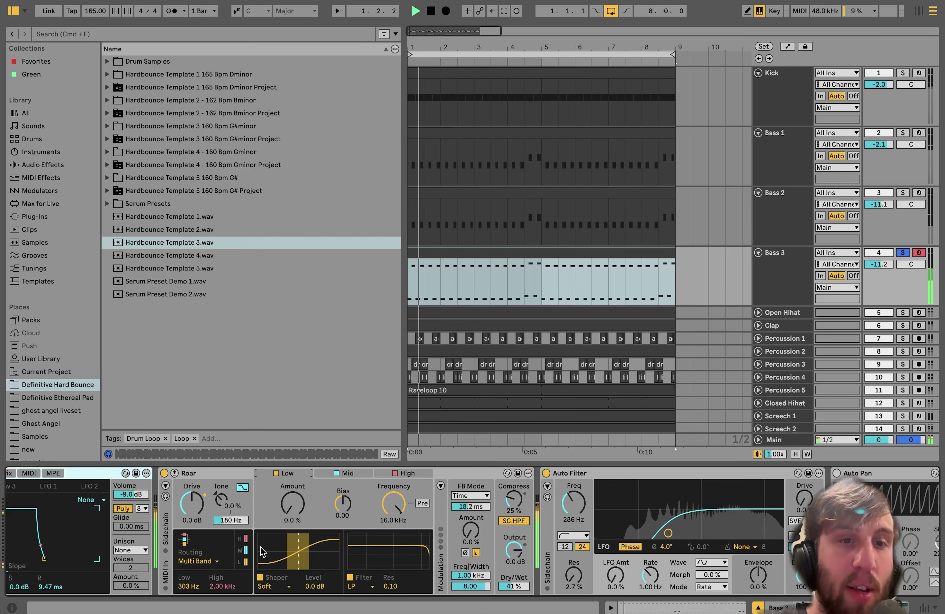
click(163, 474)
click(164, 474)
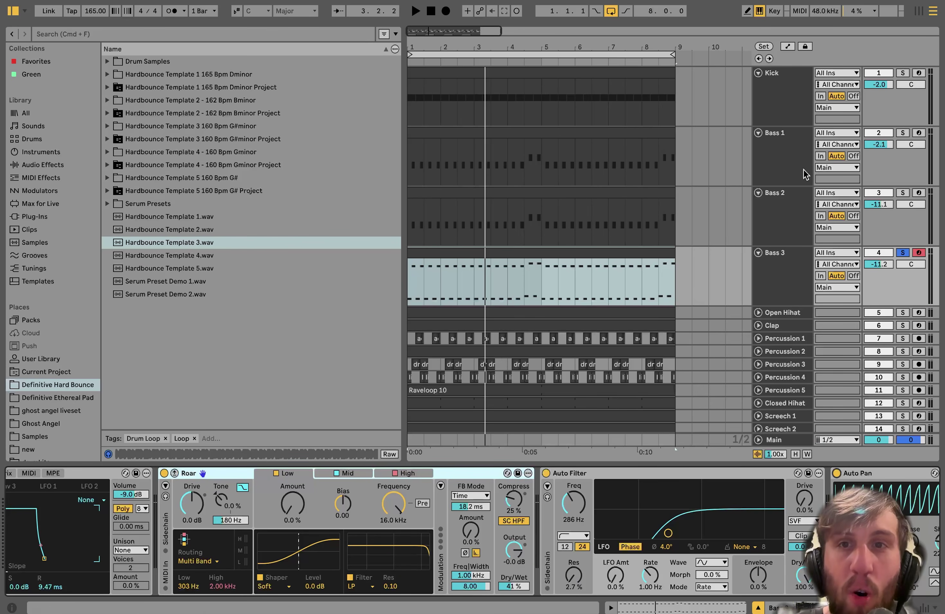
Solo the Kick, Bass 1, Bass 2 and Bass 3 together, play them and bring up Bass 3's devices
shift+click(802, 108)
click(902, 72)
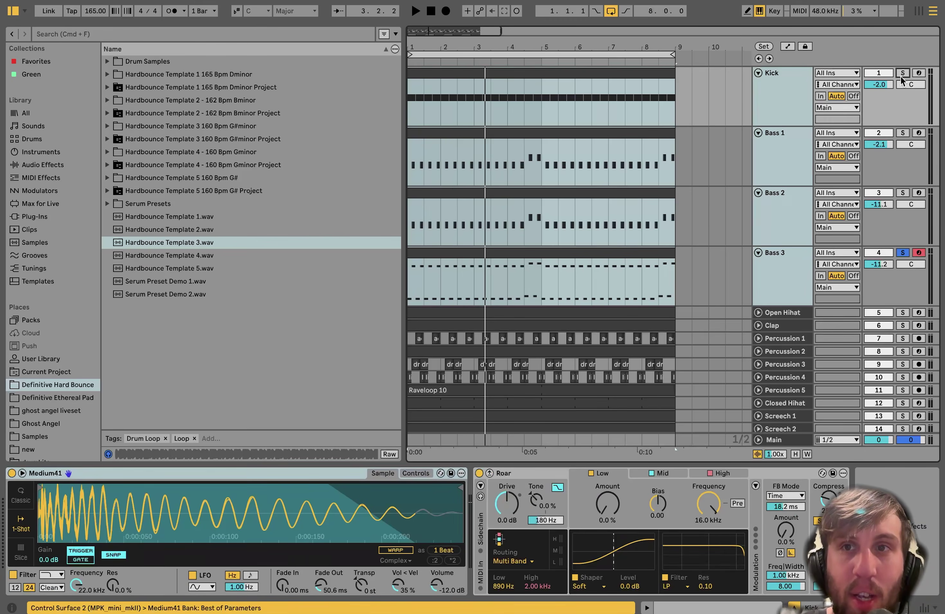
click(790, 274)
key(space)
click(791, 274)
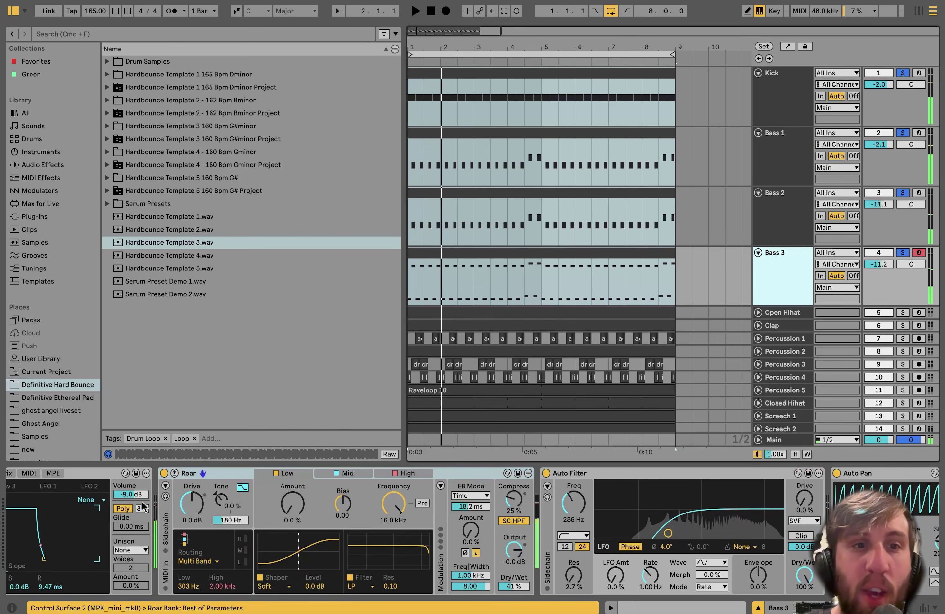
Compare the soloed kick and basses with Roar on Bass 3 bypassed and switched back on
click(163, 473)
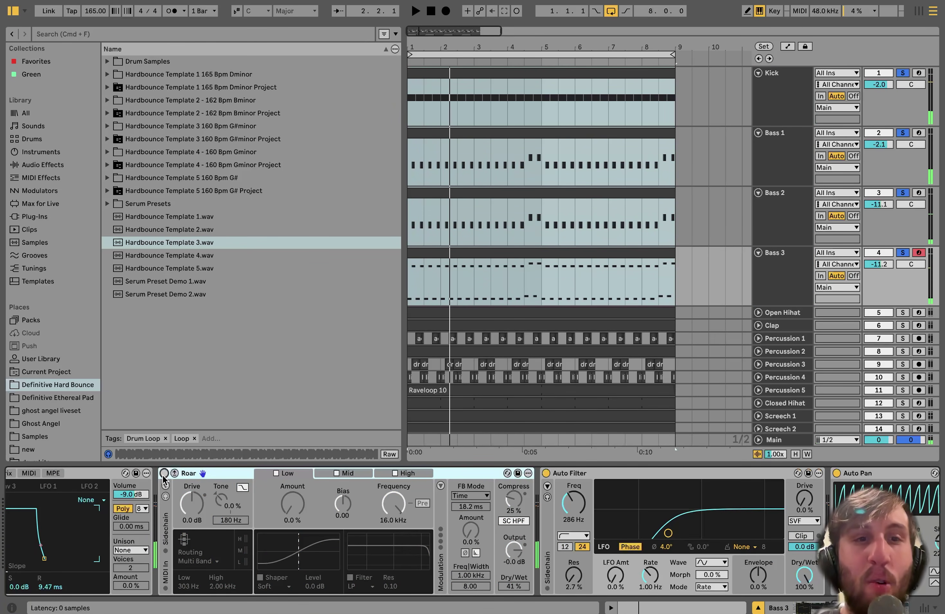
click(164, 473)
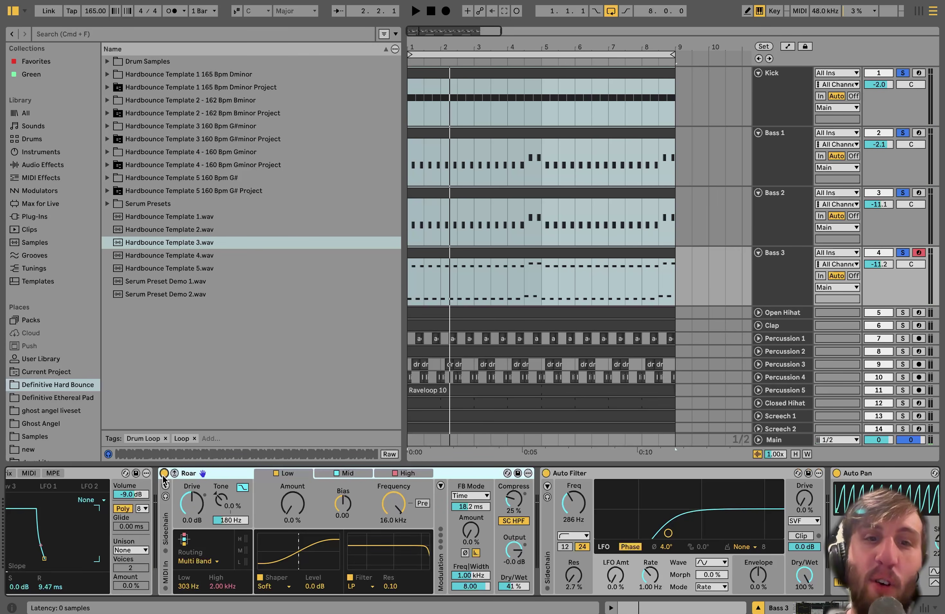
key(space)
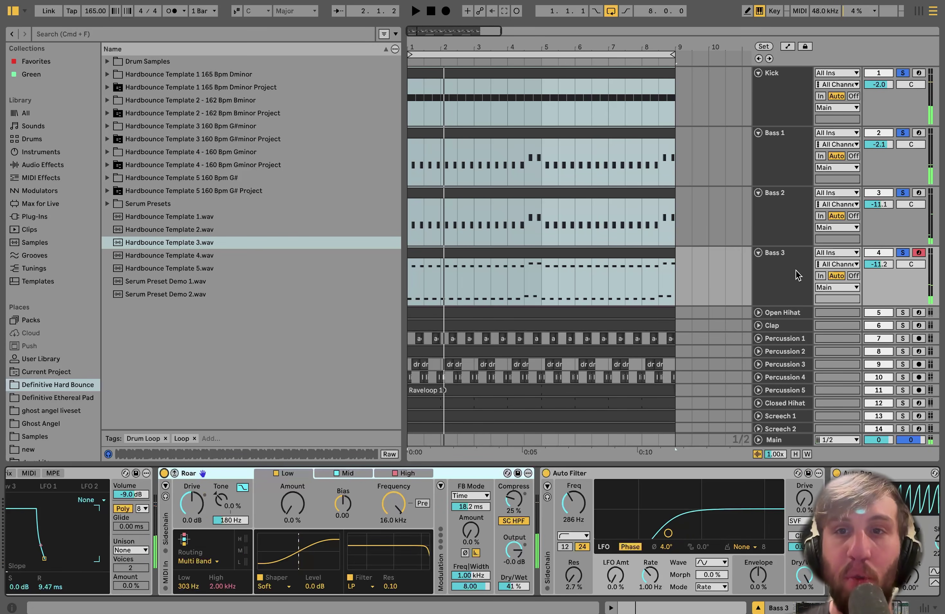
key(space)
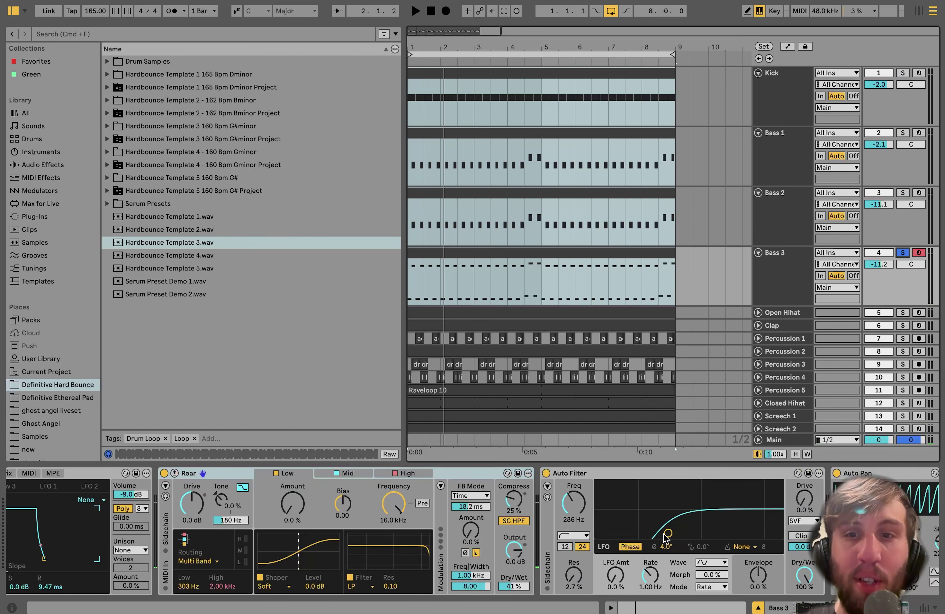
Select the Open Hihat through Closed Hihat tracks, solo them all together and play the drum group
scroll(664, 537, right, 3)
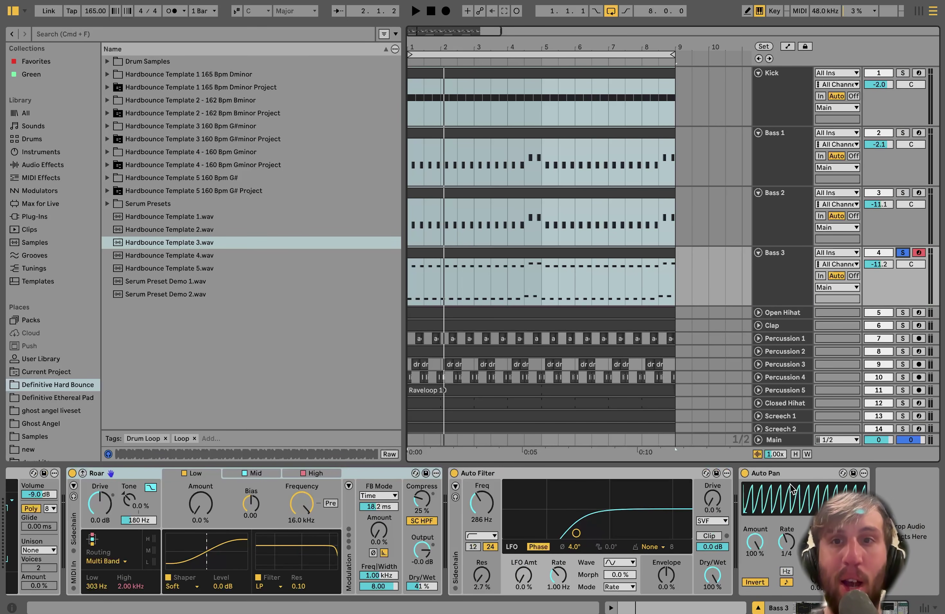
click(782, 313)
scroll(781, 310, down, 2)
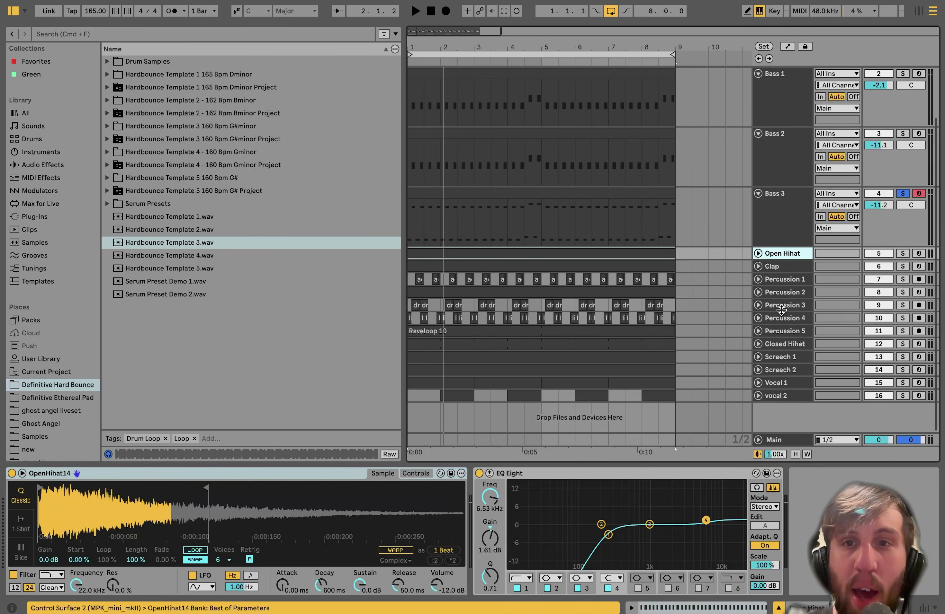
shift+click(777, 343)
click(902, 344)
scroll(901, 342, up, 2)
key(space)
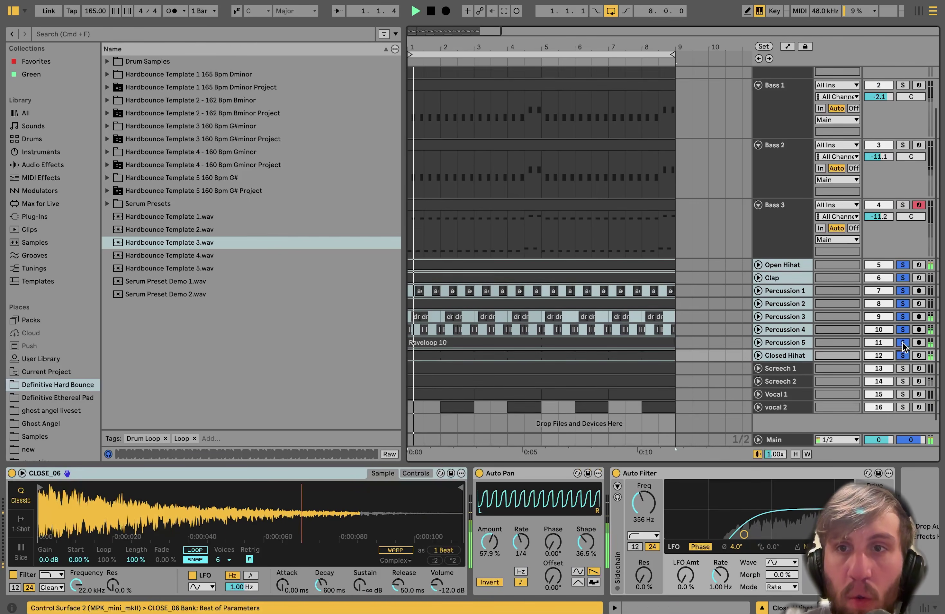
scroll(902, 342, down, 2)
Solo only the Open Hihat track, show its devices and listen to it on its own
click(768, 269)
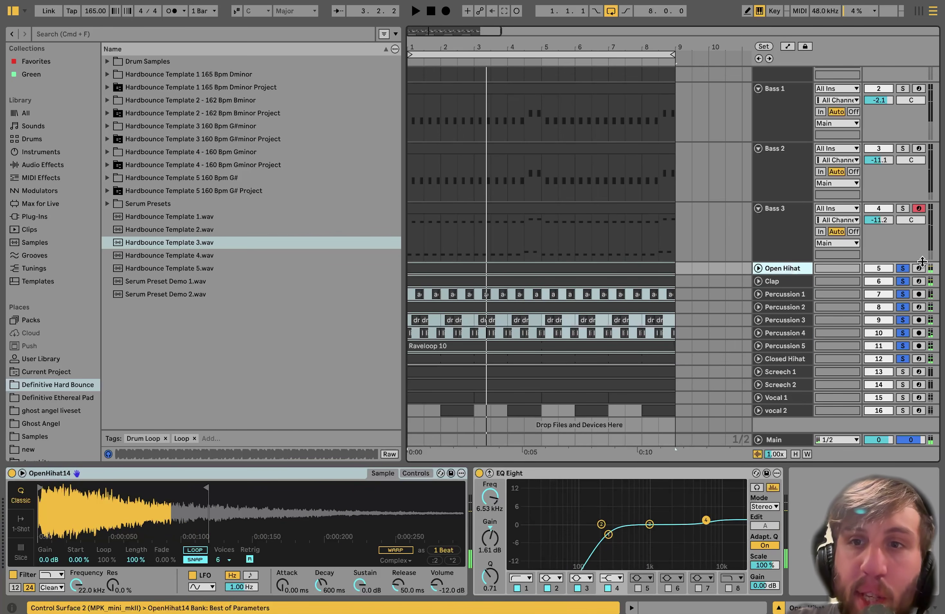
click(903, 269)
key(space)
key(space)
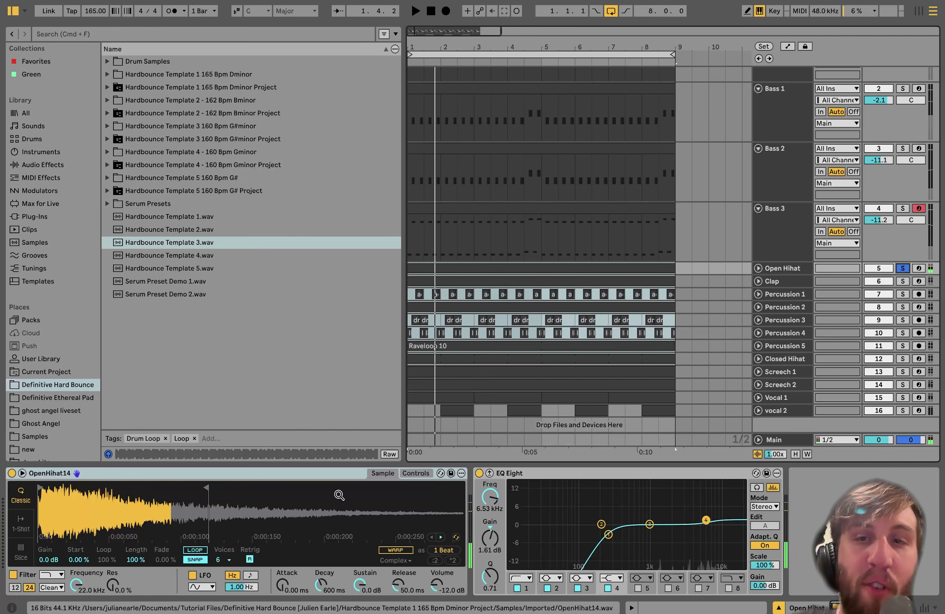
Add the Kick to the solo and play it together with the Open Hihat
scroll(799, 286, up, 2)
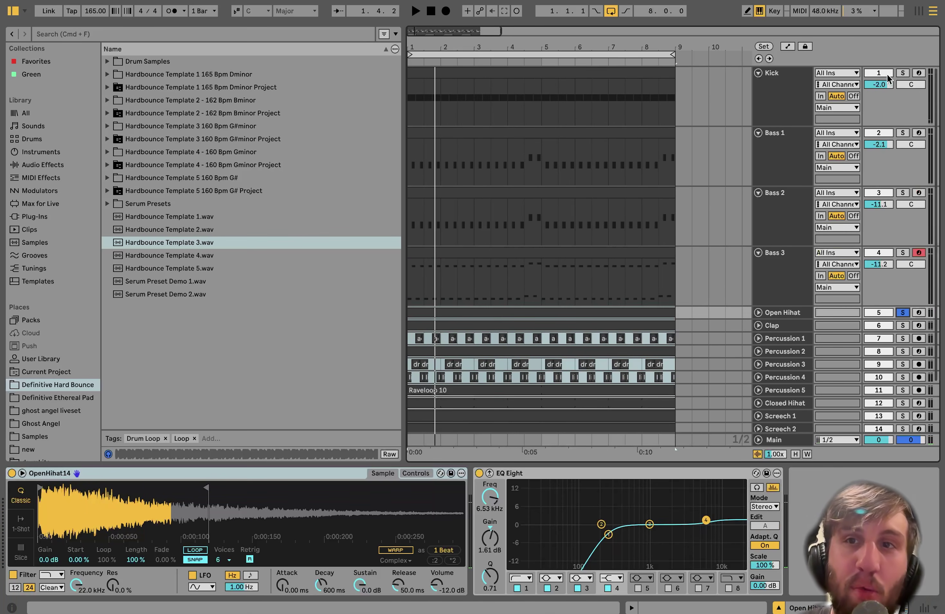
click(898, 74)
key(space)
scroll(898, 74, down, 3)
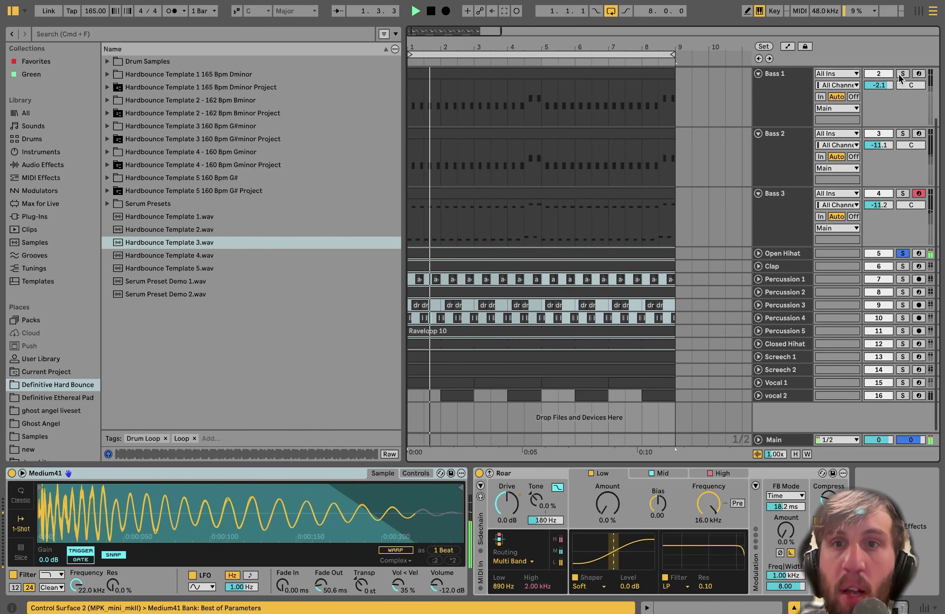
Unfold the Clap track, solo it and play it with the Open Hihat as well as alone
click(759, 266)
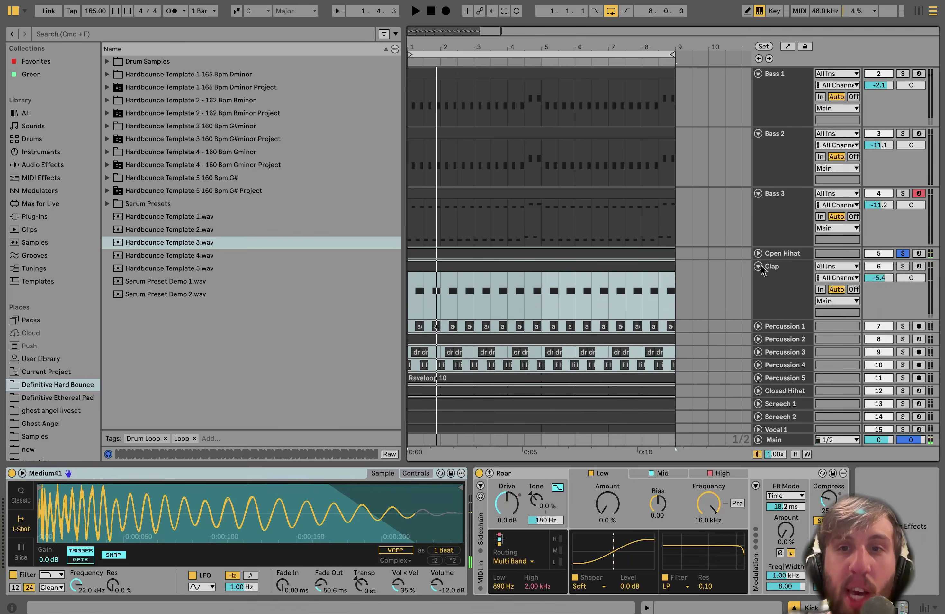
click(780, 266)
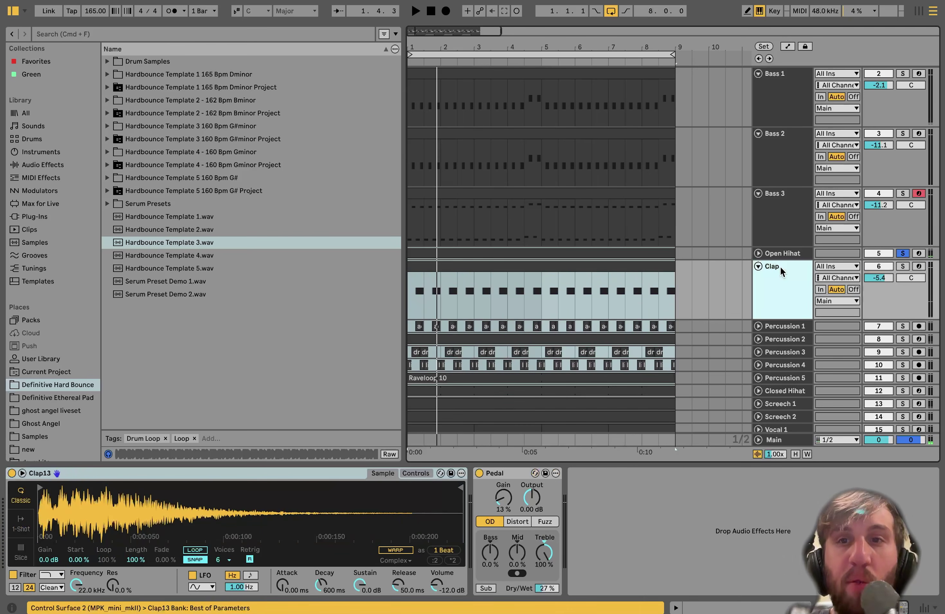
click(902, 266)
key(space)
click(902, 265)
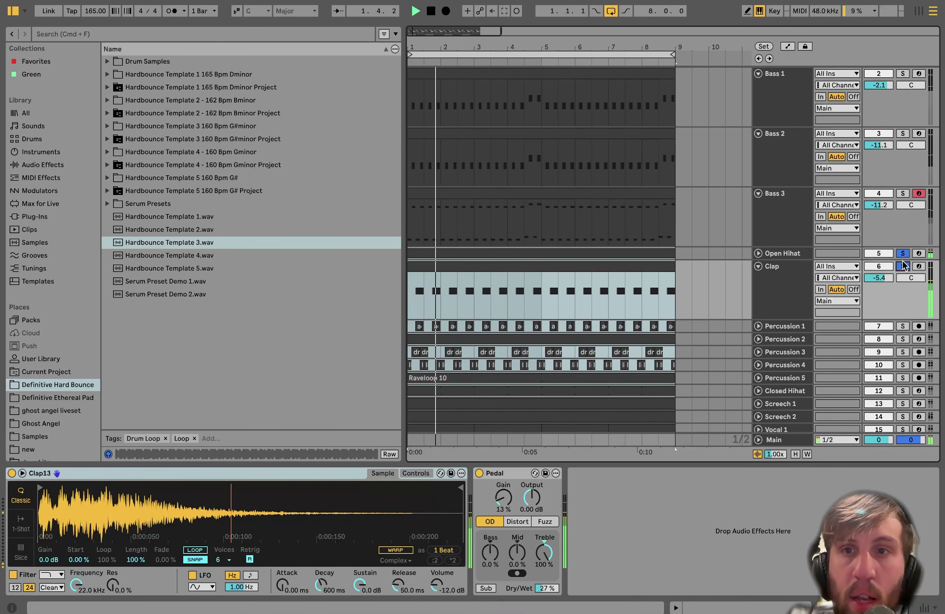
key(space)
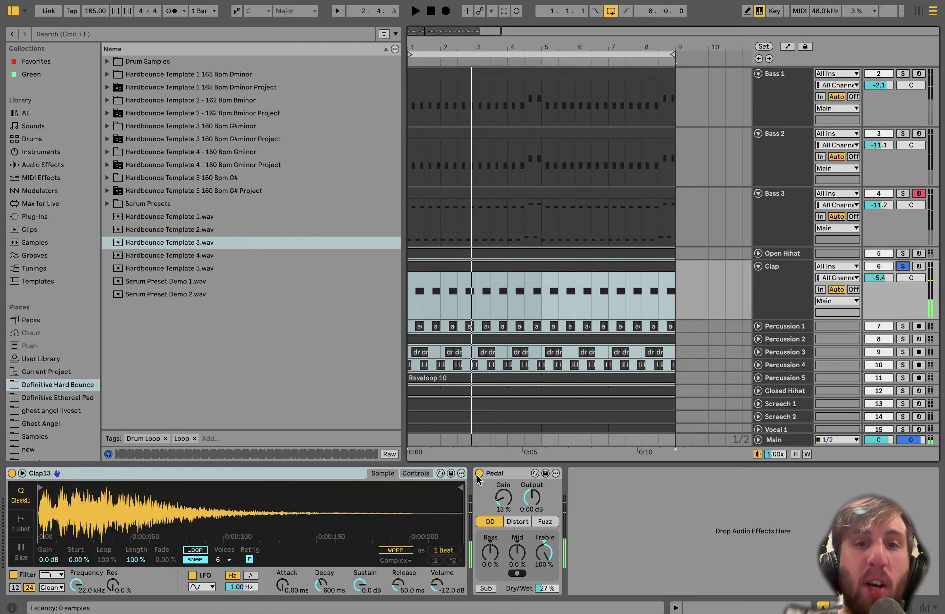
Bypass the Pedal effect on the Clap and switch it back on to compare the sound
click(479, 473)
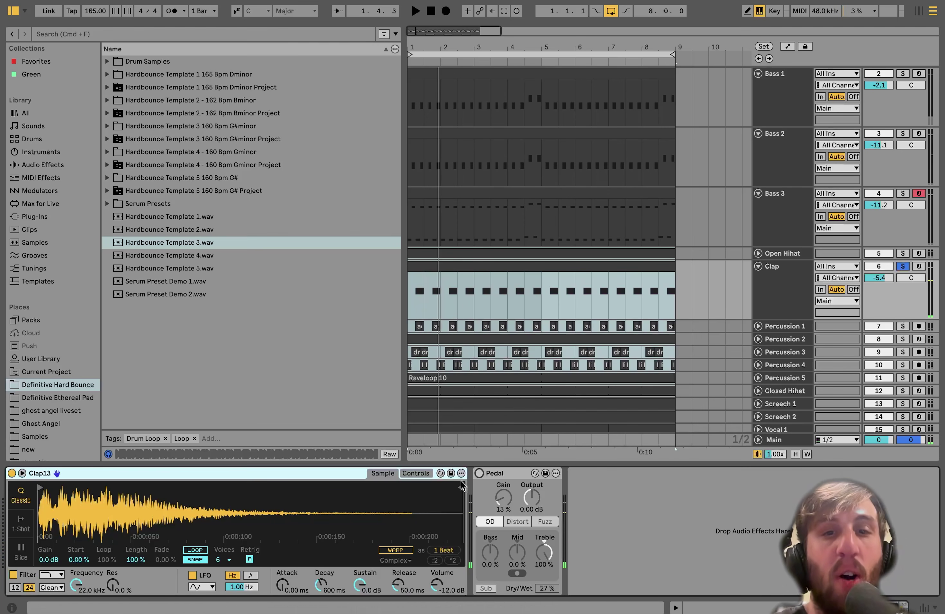
click(479, 474)
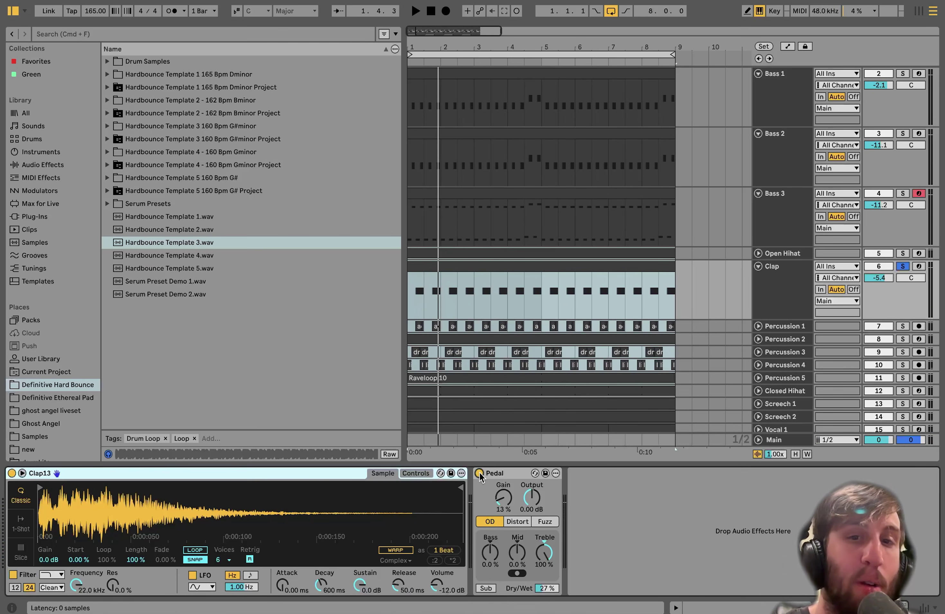
key(space)
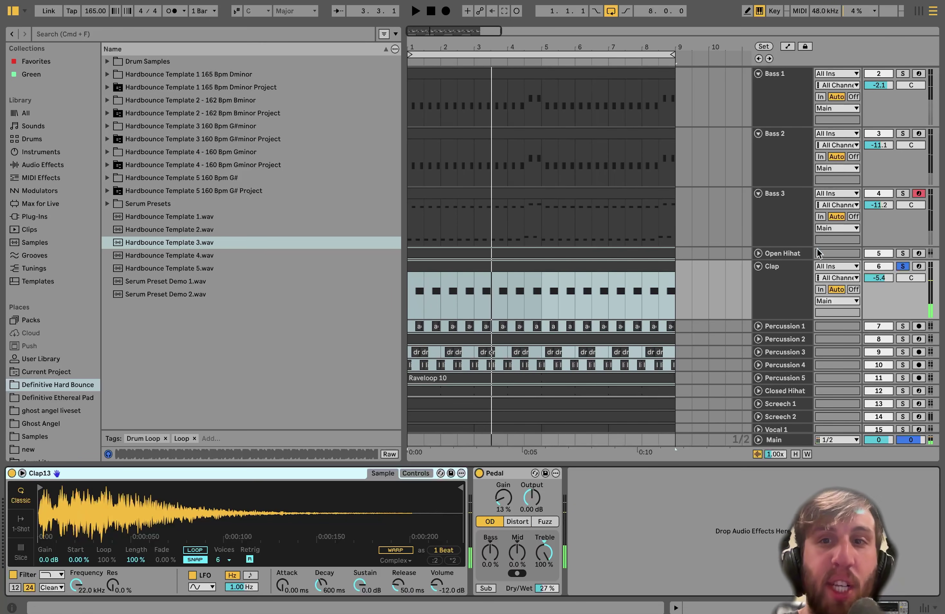
Select the Kick through Clap tracks, solo all six together and play them
click(783, 254)
click(790, 279)
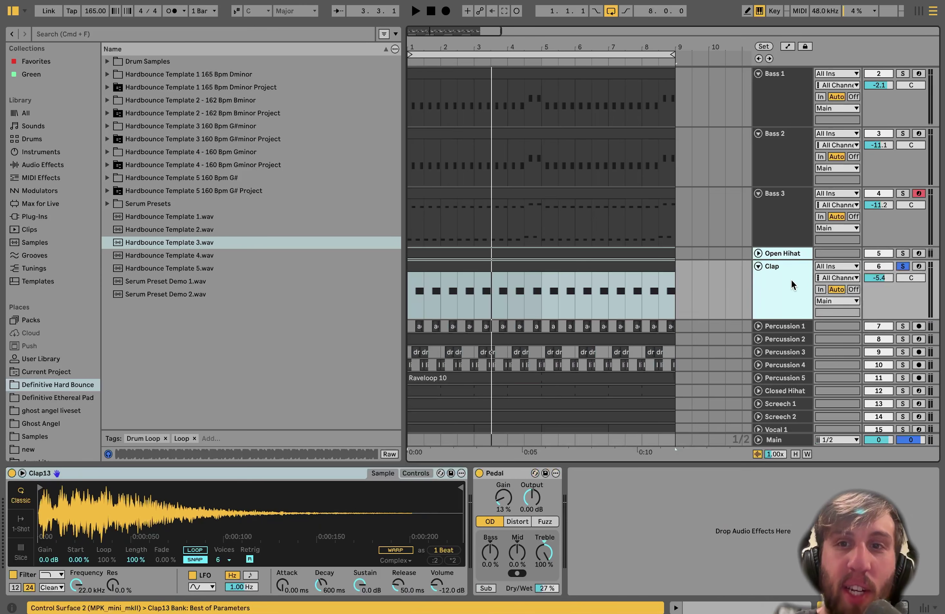
scroll(792, 281, up, 2)
shift+click(788, 114)
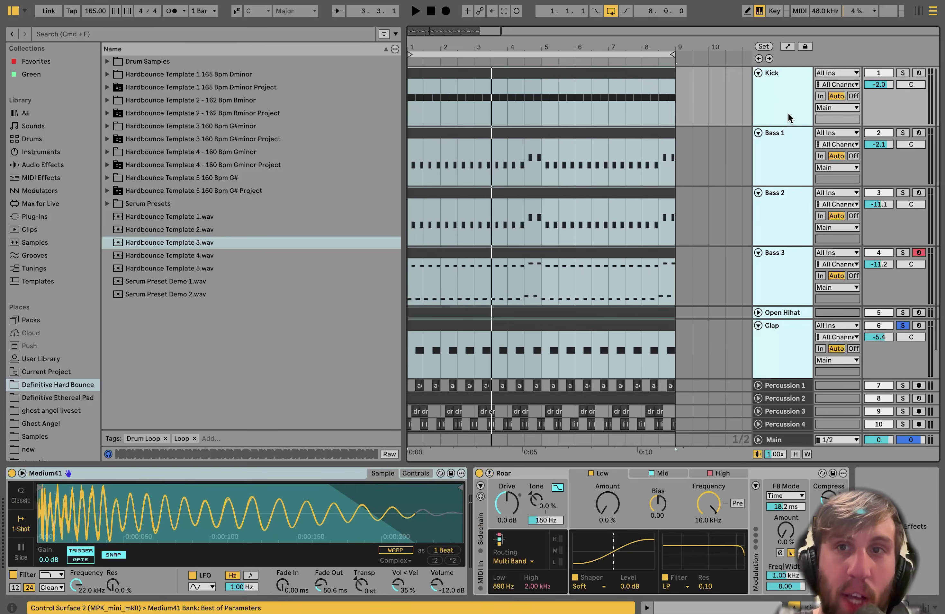
click(897, 73)
key(space)
scroll(766, 281, down, 3)
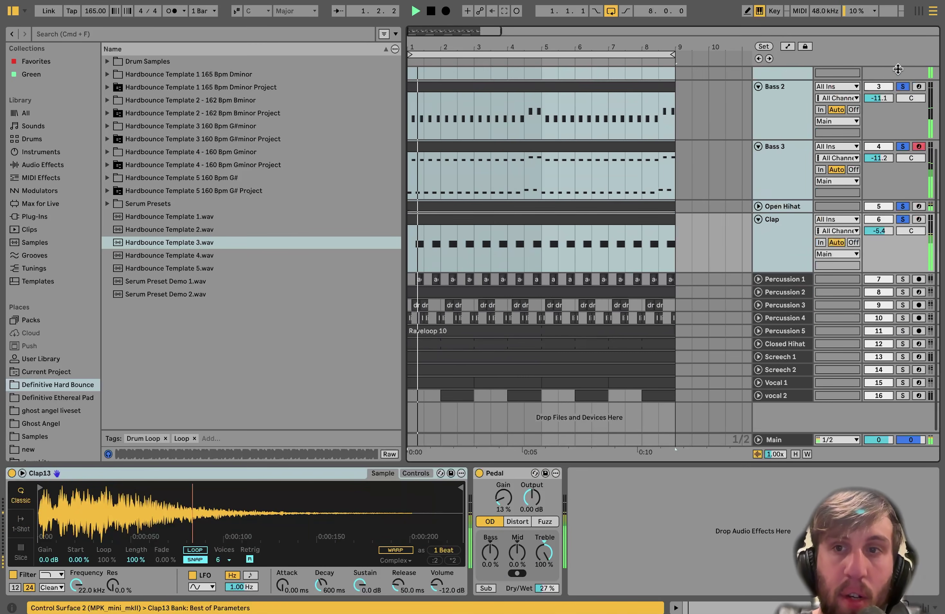
Unfold the Percussion 1 track and move the Percussion 2 track above it
click(767, 280)
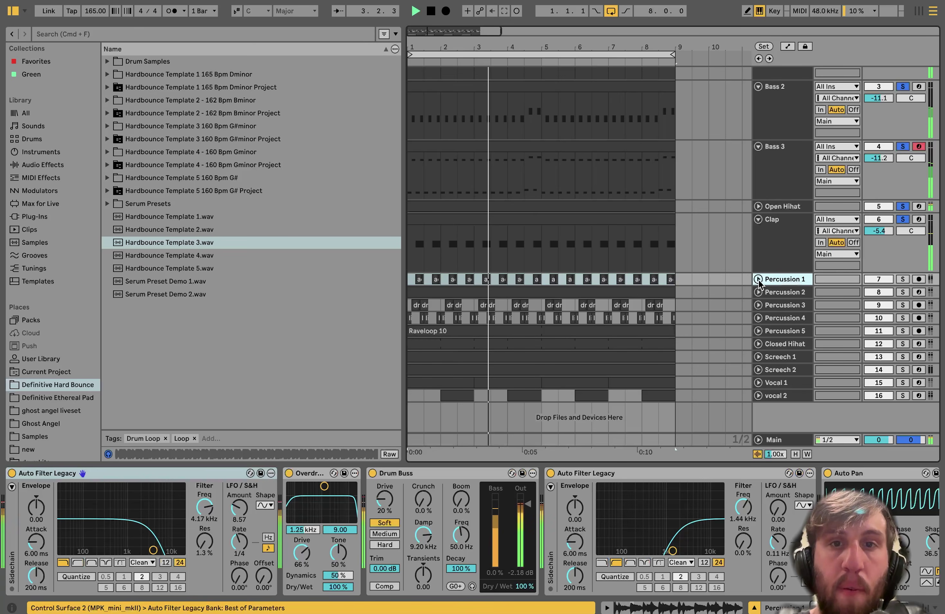
click(758, 279)
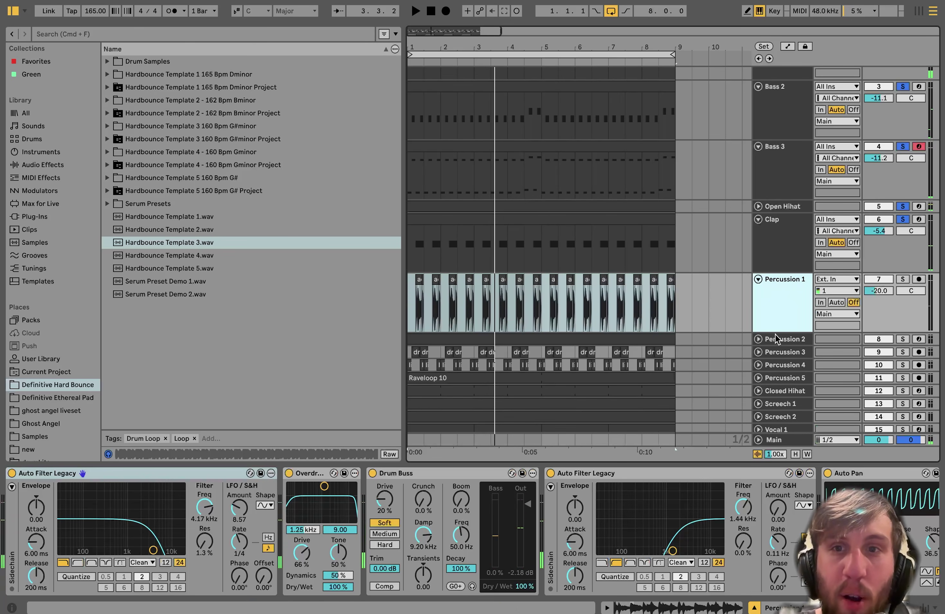
drag(779, 341, 794, 281)
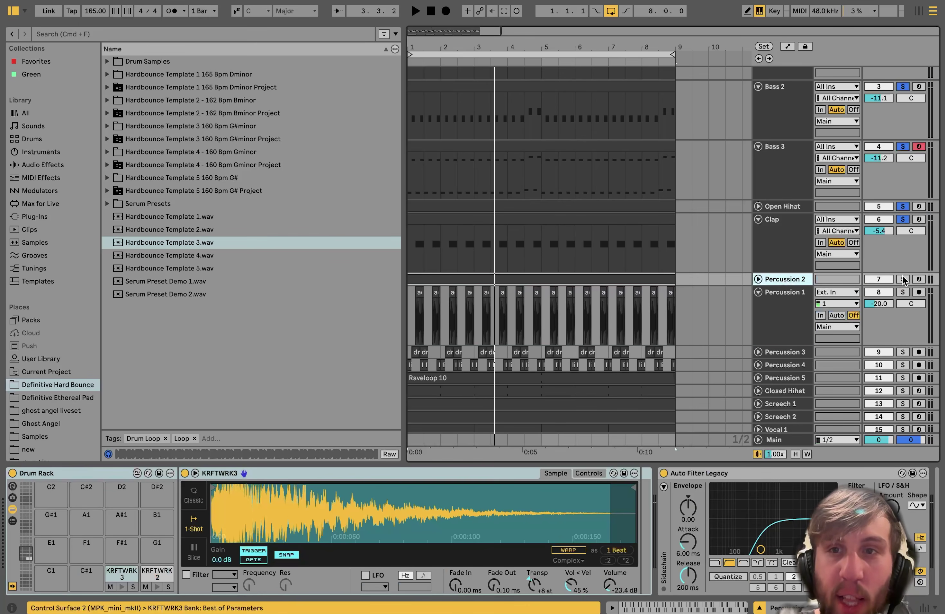
Solo and play Percussion 2, unfold the track, inspect its clip's MIDI notes and return to its devices
key(space)
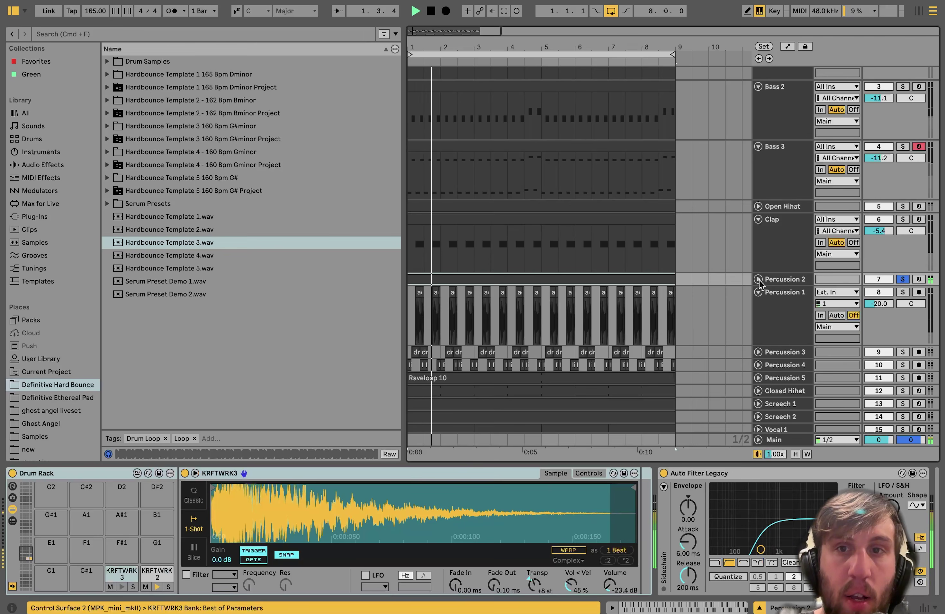
click(758, 279)
click(611, 280)
double_click(612, 280)
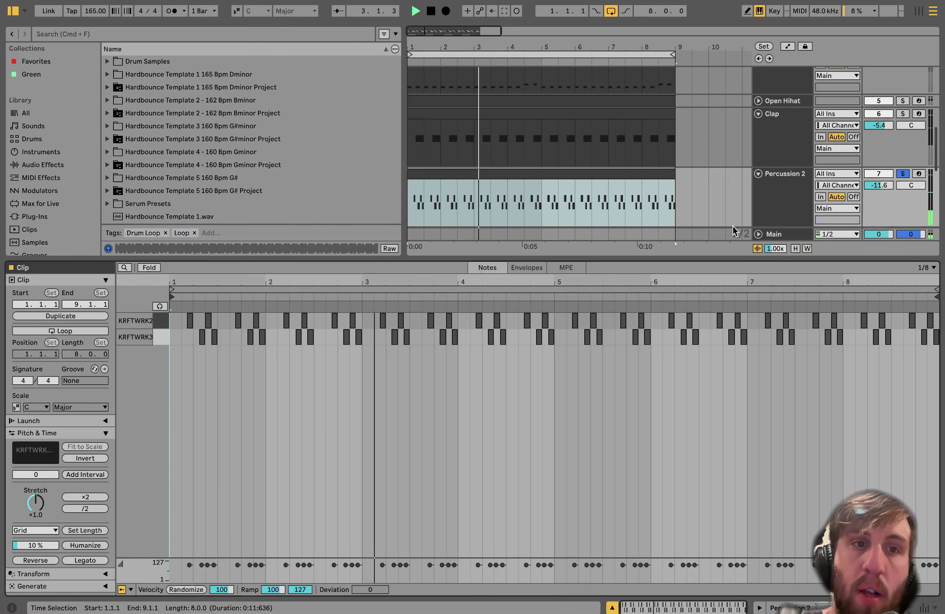
key(shift+Tab)
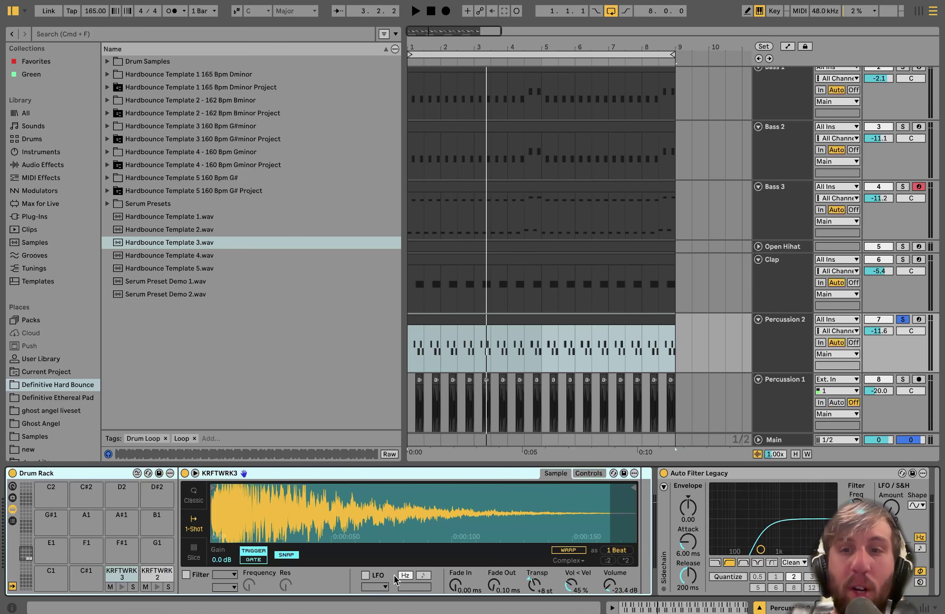
key(space)
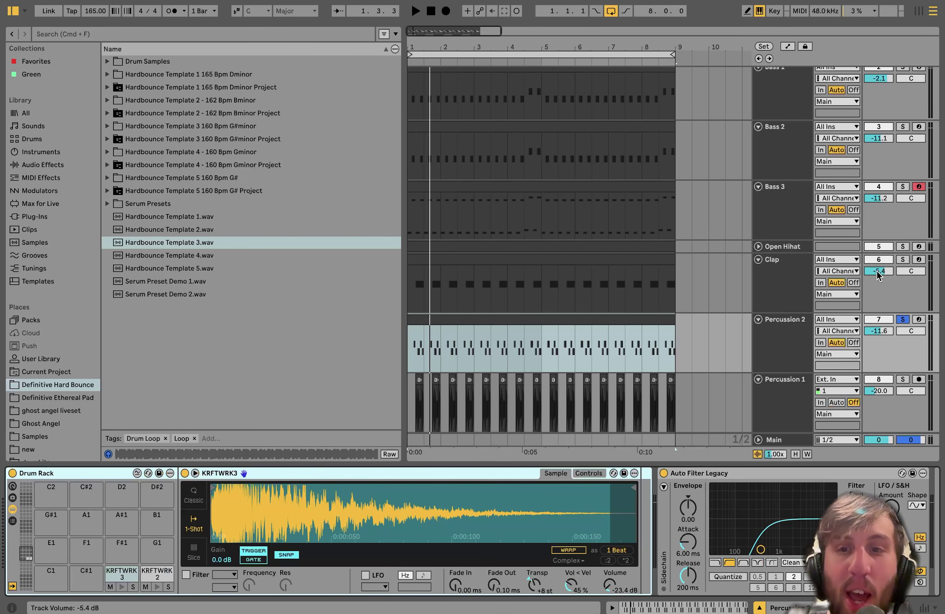
Add the Clap and Open Hihat to the solo and play them with Percussion 2
click(902, 259)
click(903, 247)
key(space)
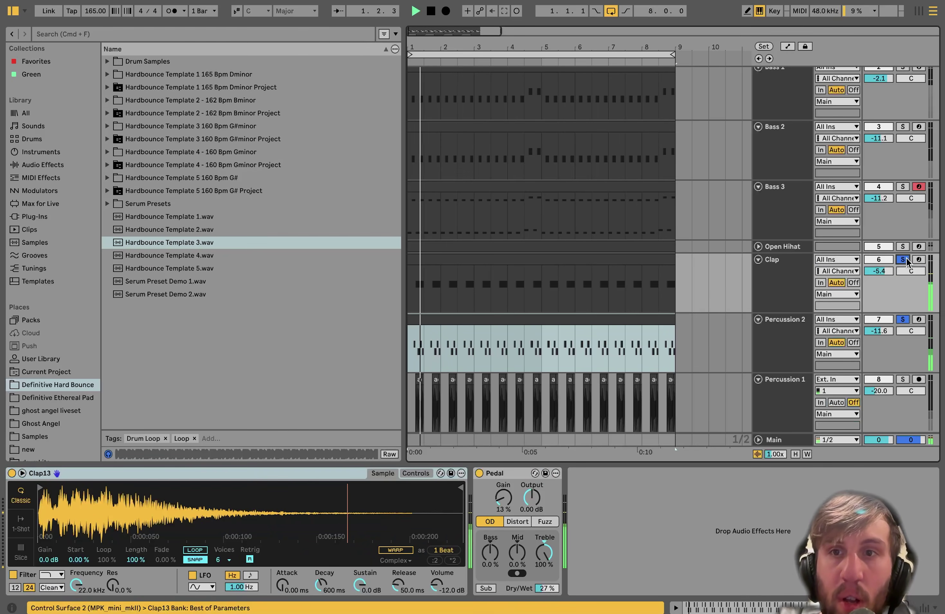
scroll(774, 264, down, 5)
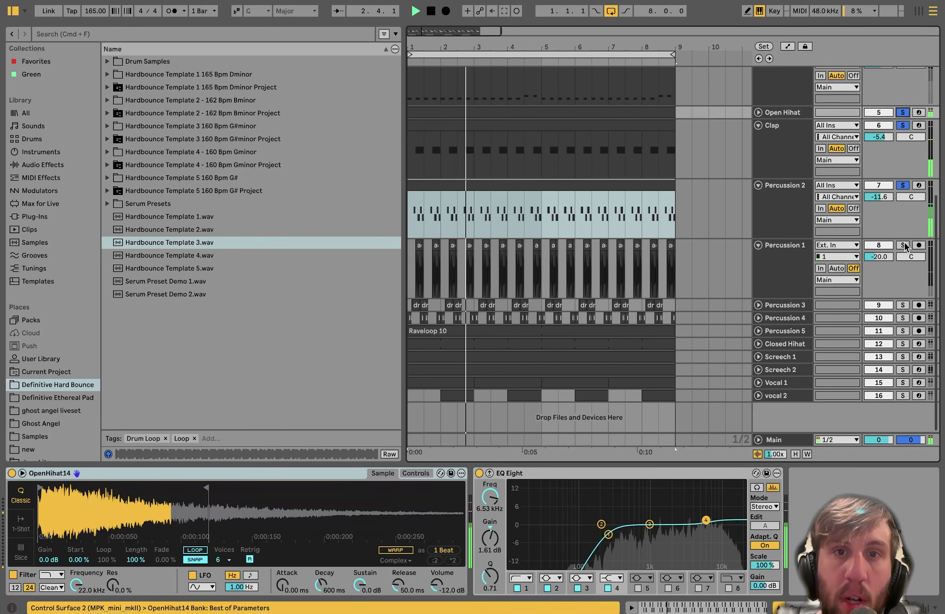
Show Percussion 1's effects chain, solo the track and play it
click(785, 271)
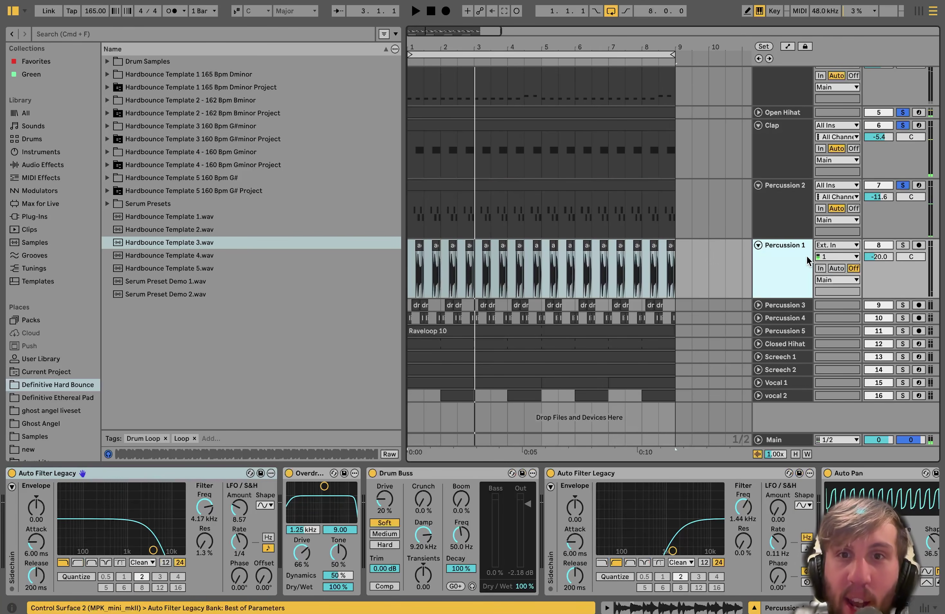
click(902, 244)
key(space)
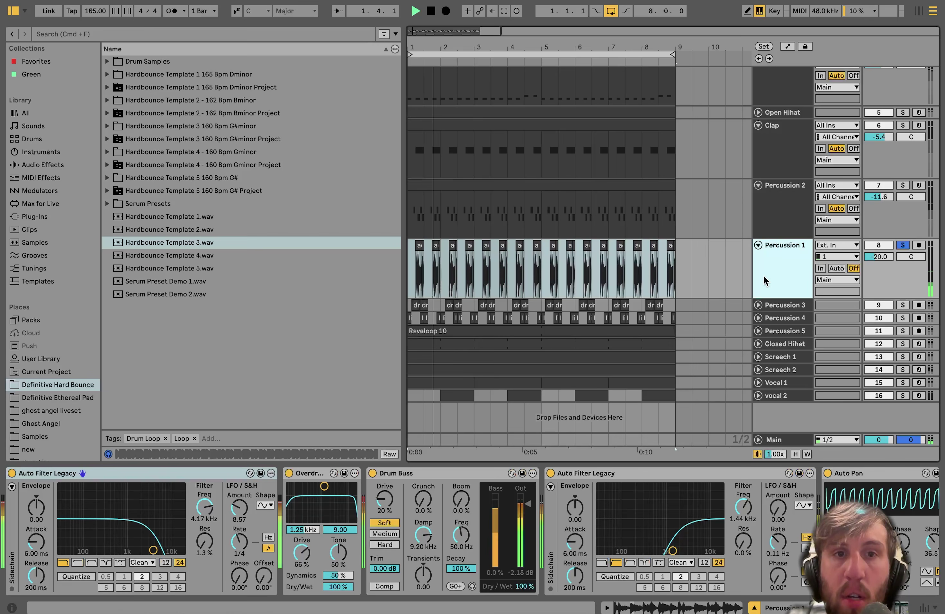
Select all of Percussion 1's effects, switch them off together and play the dry sound
click(319, 474)
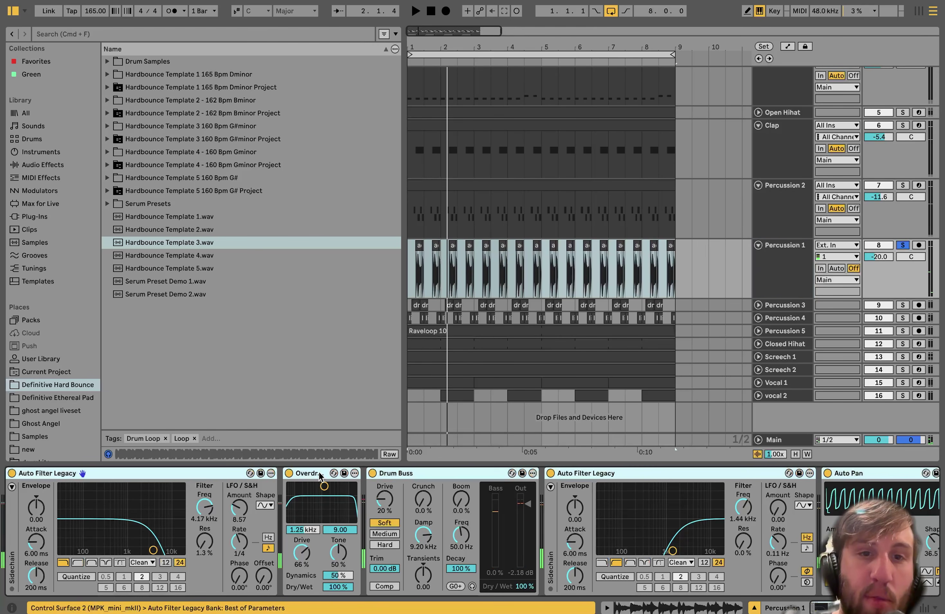
click(372, 474)
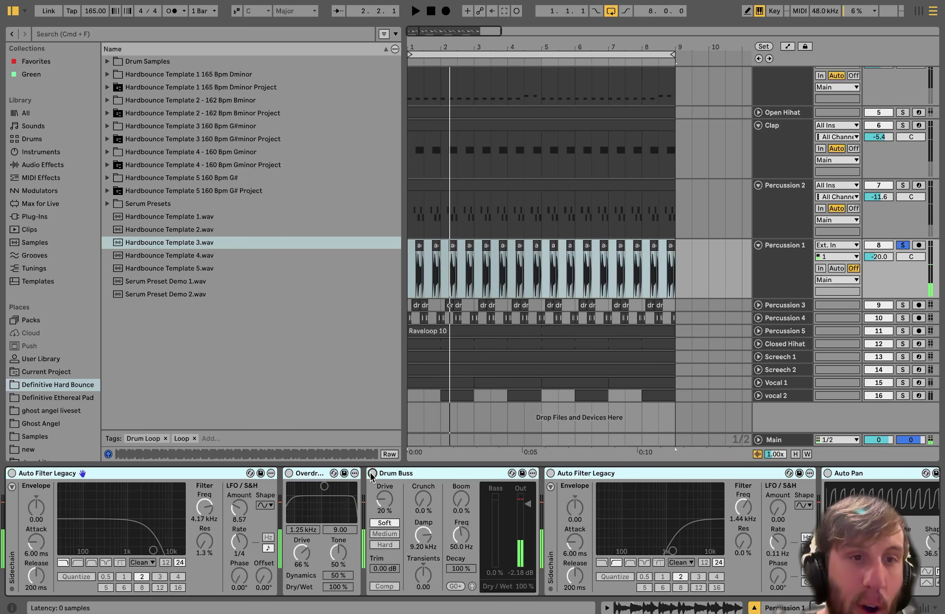
key(space)
key(b)
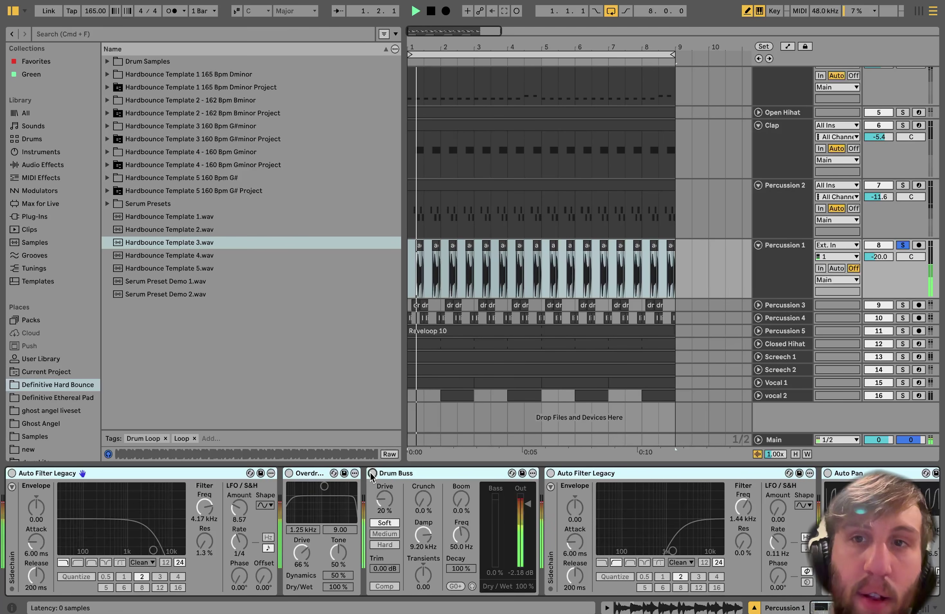
Switch the first Auto Filter Legacy on Percussion 1 back on, listen to it, and reactivate Overdrive
click(106, 472)
key(space)
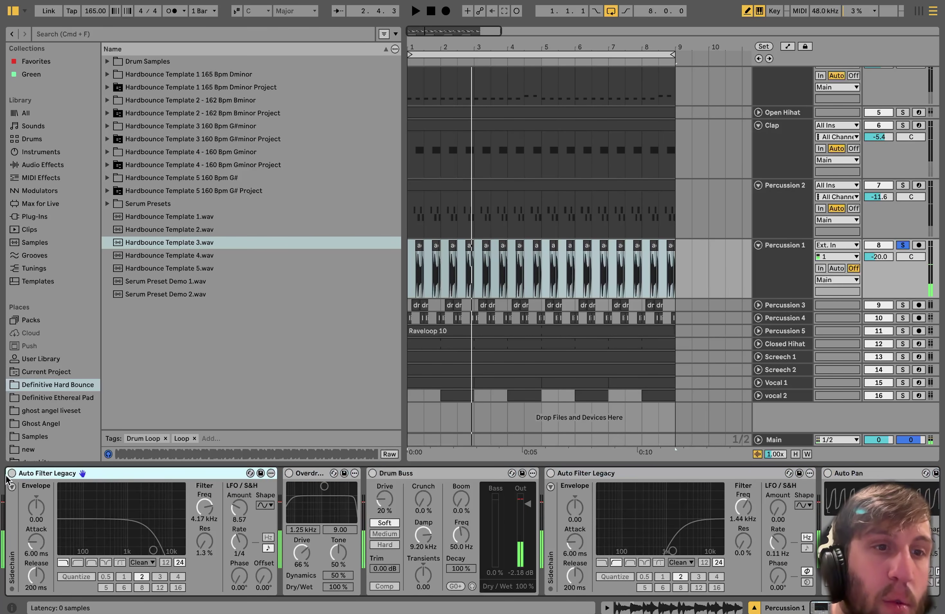
click(12, 473)
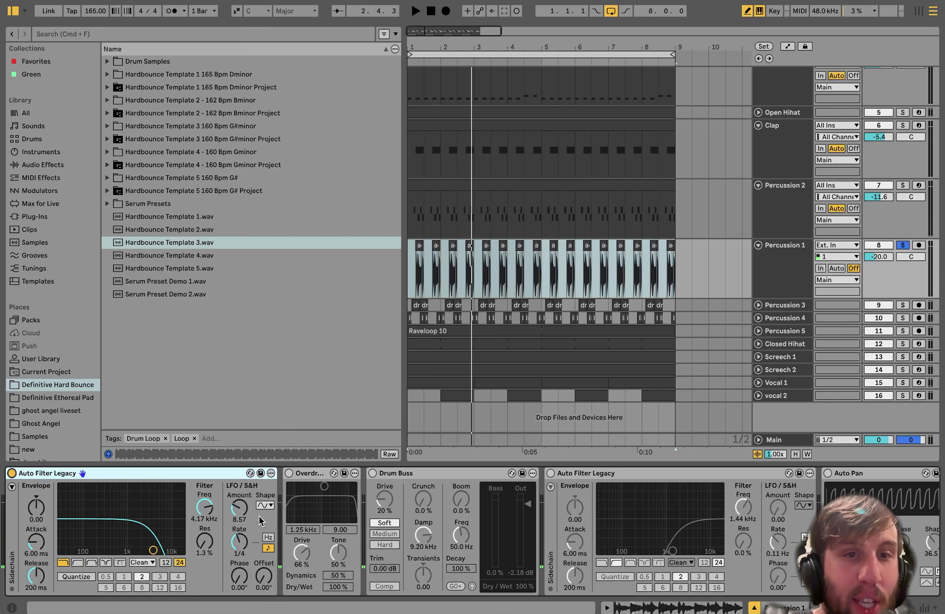
key(space)
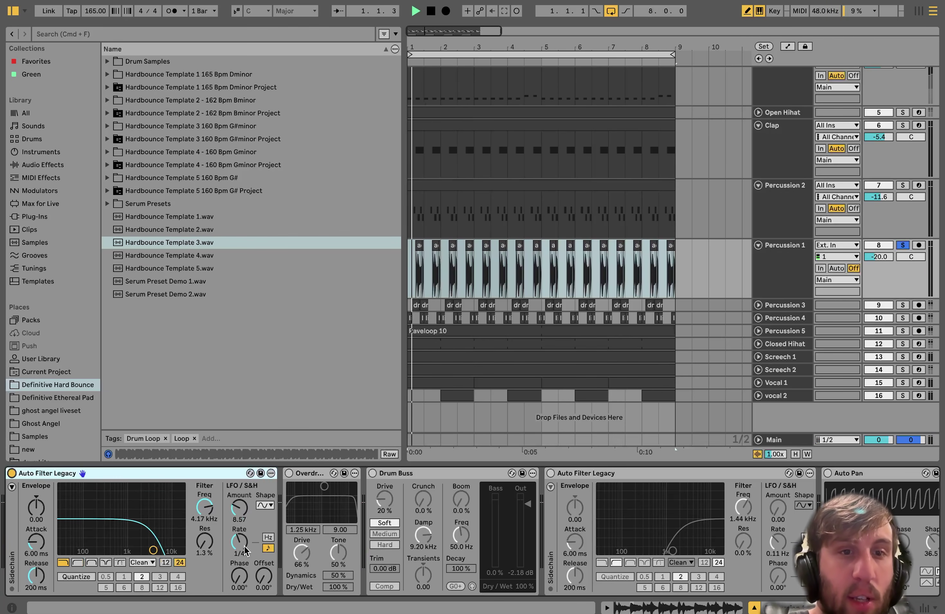
click(289, 474)
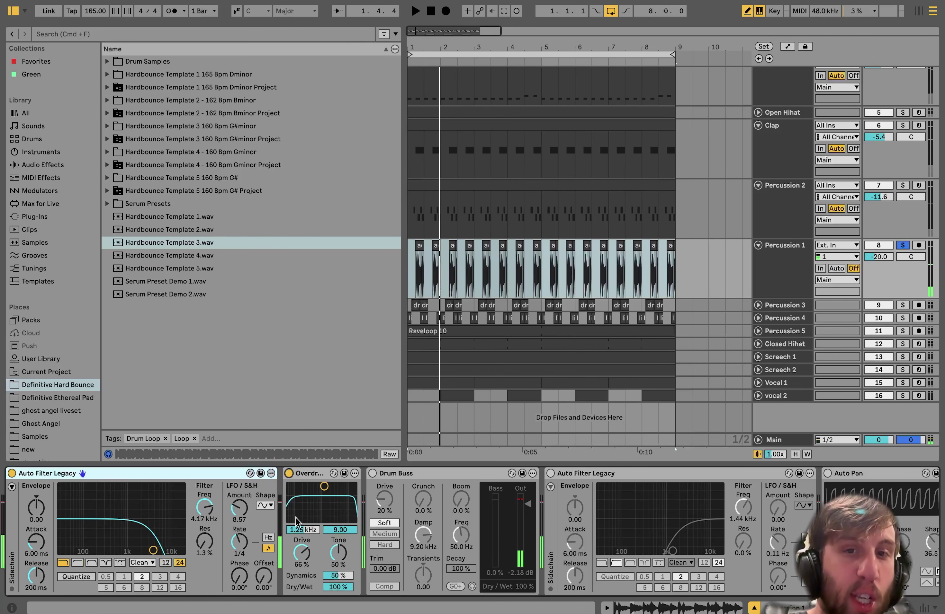
Play Percussion 1 with its Overdrive active, and switch Drum Buss back on to hear the difference
key(space)
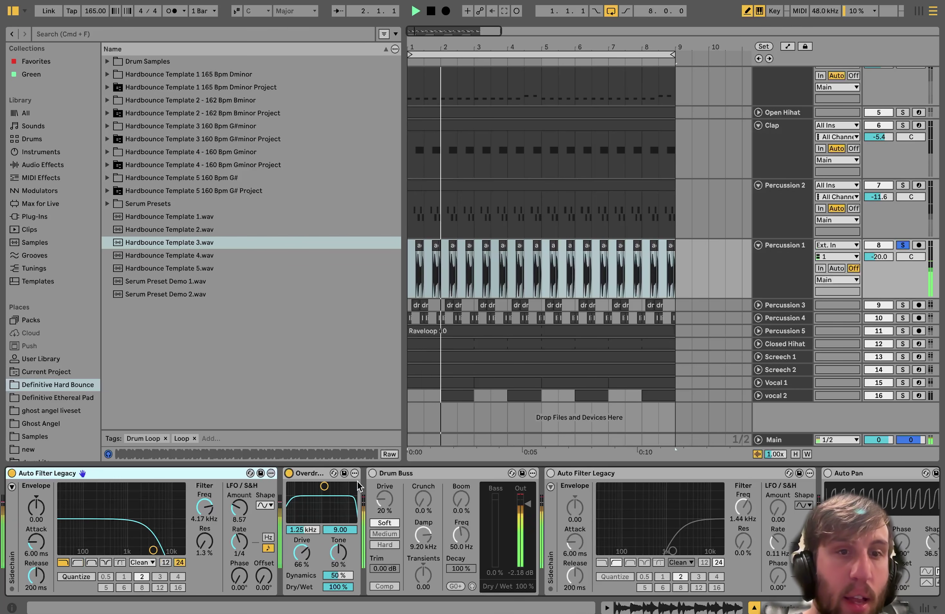
key(space)
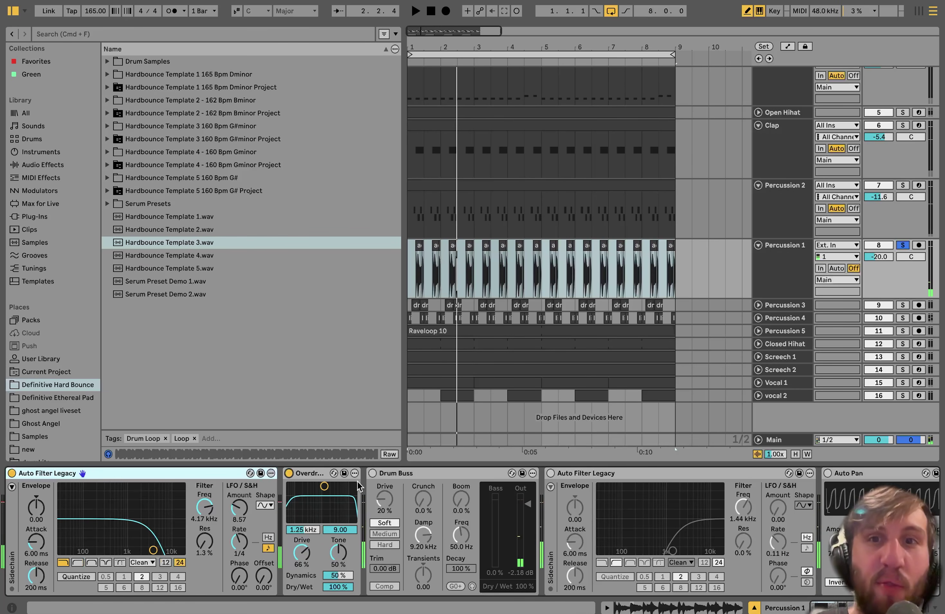
key(space)
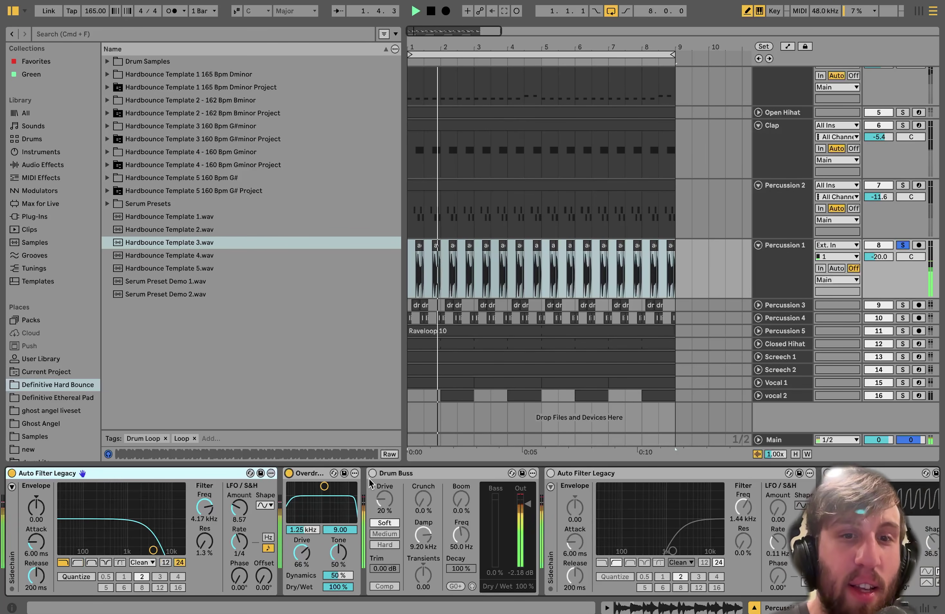
click(372, 474)
key(space)
Reactivate the second Auto Filter Legacy and the Auto Pan on Percussion 1 while checking the sound
scroll(468, 491, right, 3)
click(467, 474)
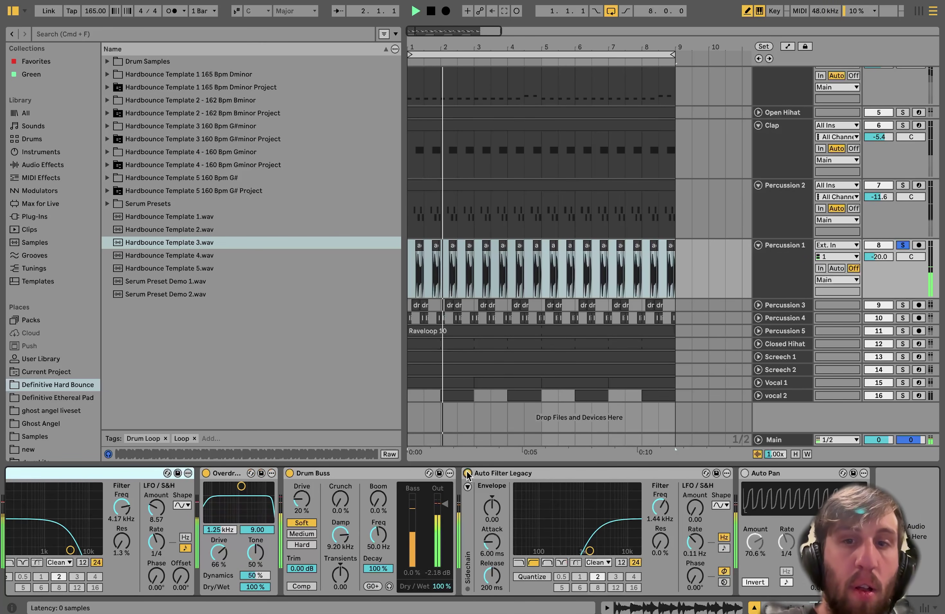
key(space)
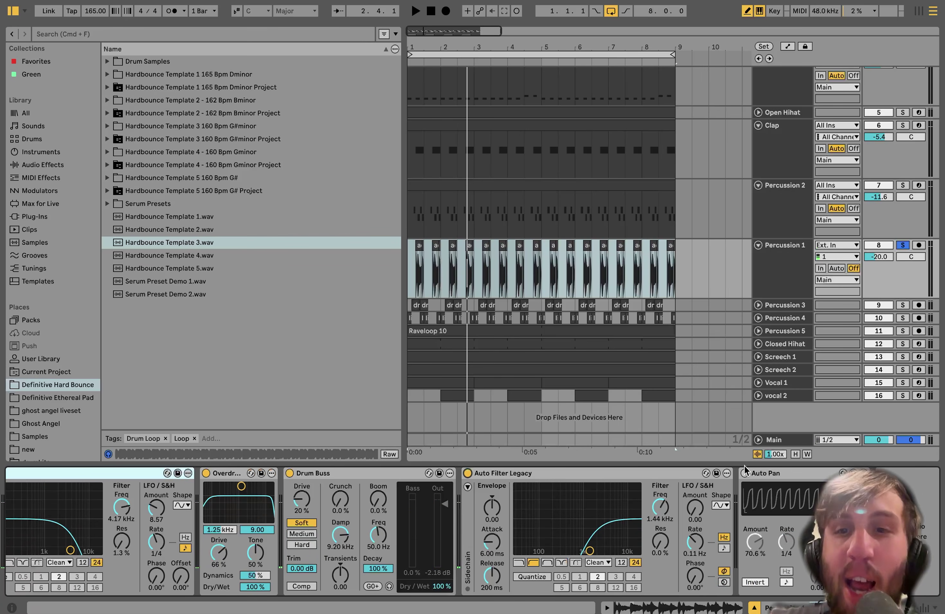
Solo all tracks from Kick through Percussion 1 and play them together
scroll(791, 267, up, 5)
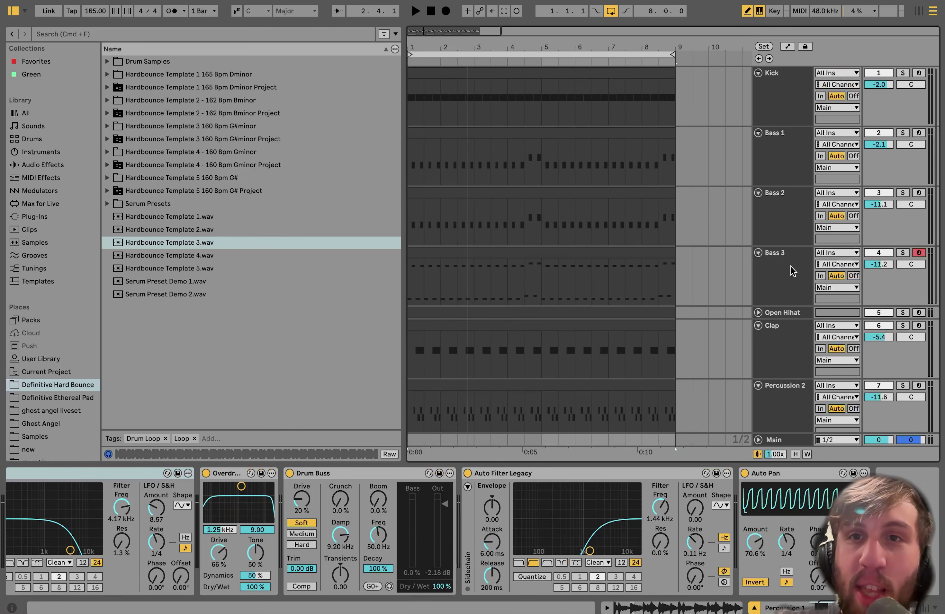
key(super+a)
click(902, 73)
key(space)
scroll(784, 263, down, 5)
click(785, 266)
Unfold Percussion 3, solo it together with Percussion 4 and play both tracks
double_click(787, 303)
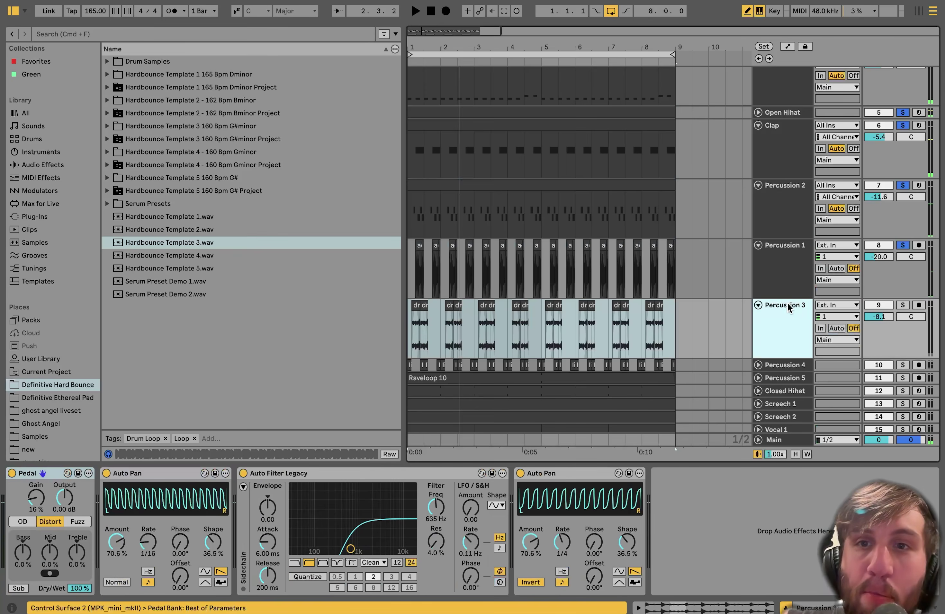
shift+click(789, 365)
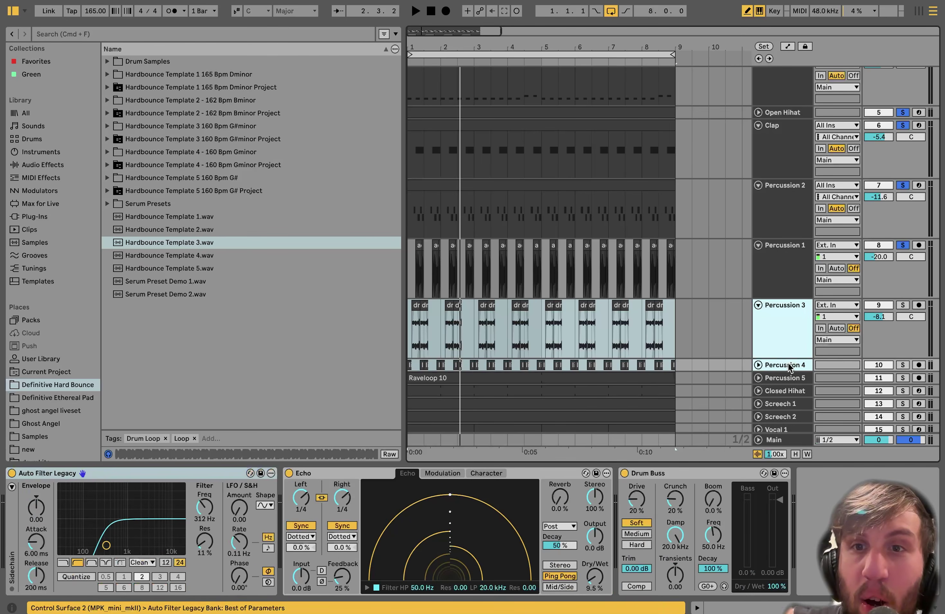
click(898, 366)
key(space)
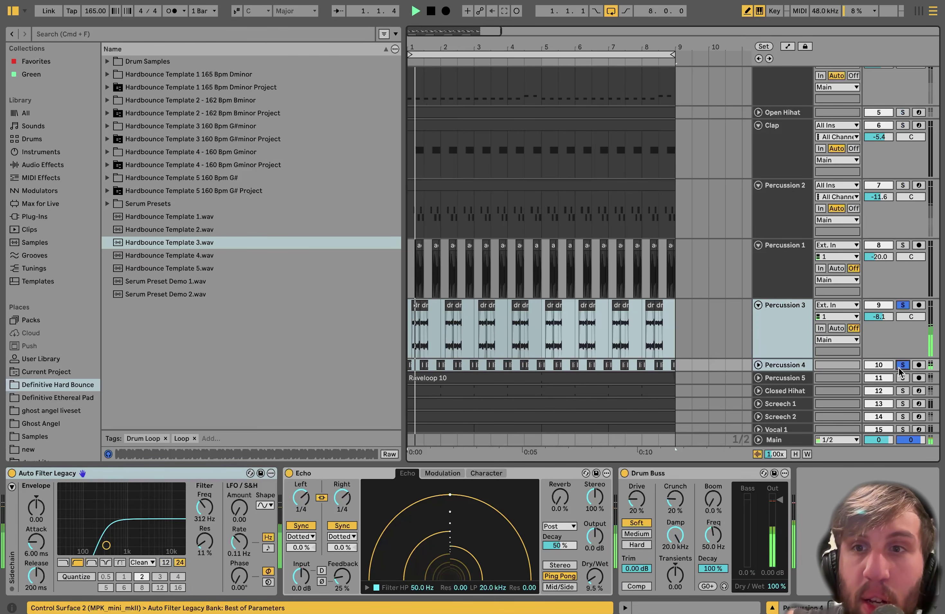
Unfold Percussion 4, show Percussion 3's effects chain, and play Percussion 3 alone in solo
scroll(898, 367, down, 3)
click(757, 318)
click(765, 296)
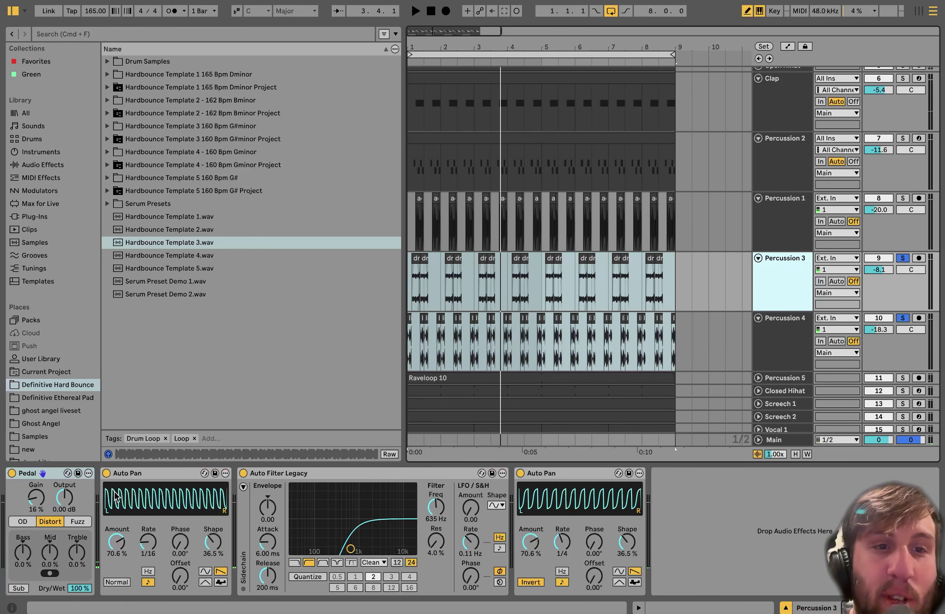
click(902, 259)
key(space)
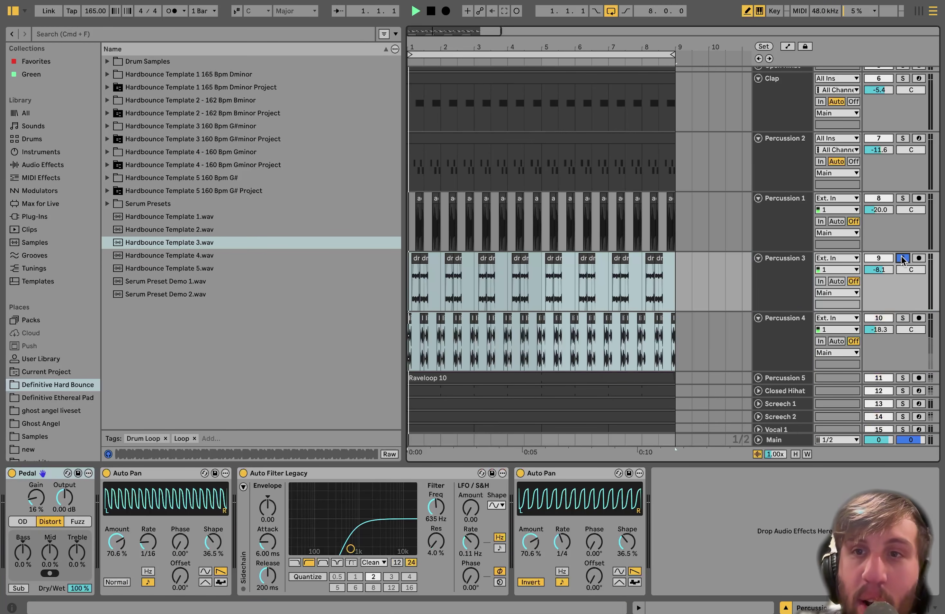
Switch Percussion 3's first Auto Pan off and back on during playback to compare the sound
click(107, 472)
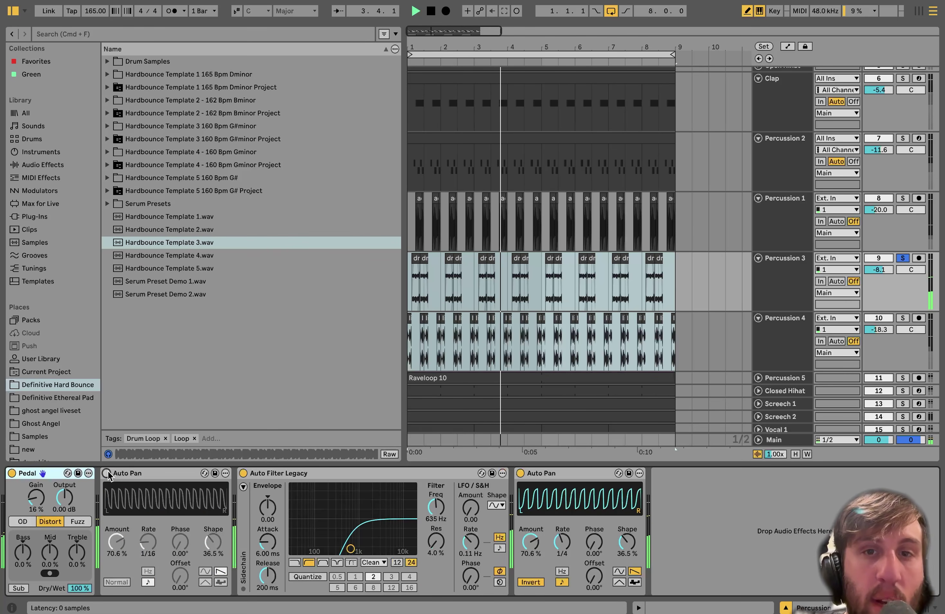
click(107, 472)
key(space)
key(space)
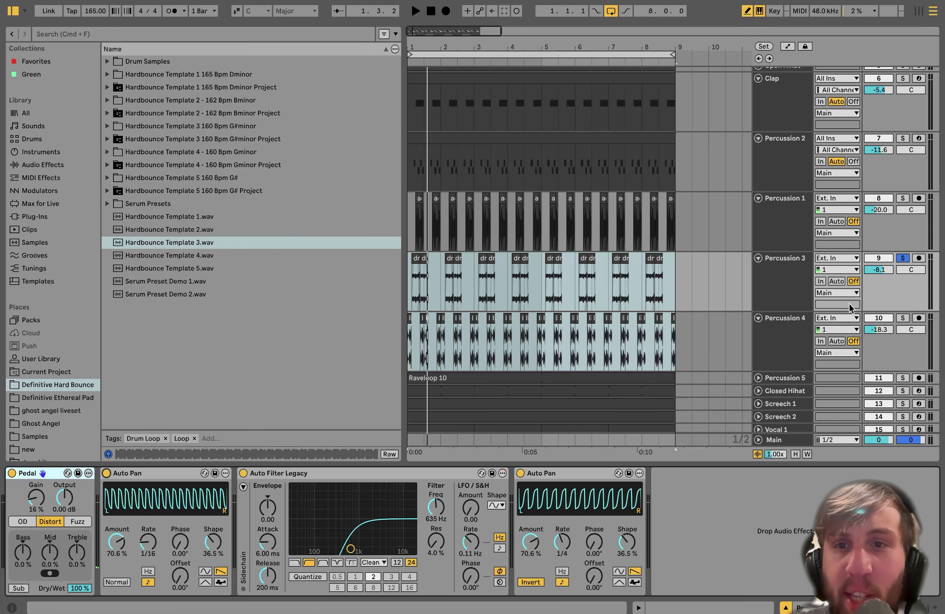
Show Percussion 4's effects chain, solo the track and play it alone
click(785, 355)
click(901, 318)
key(space)
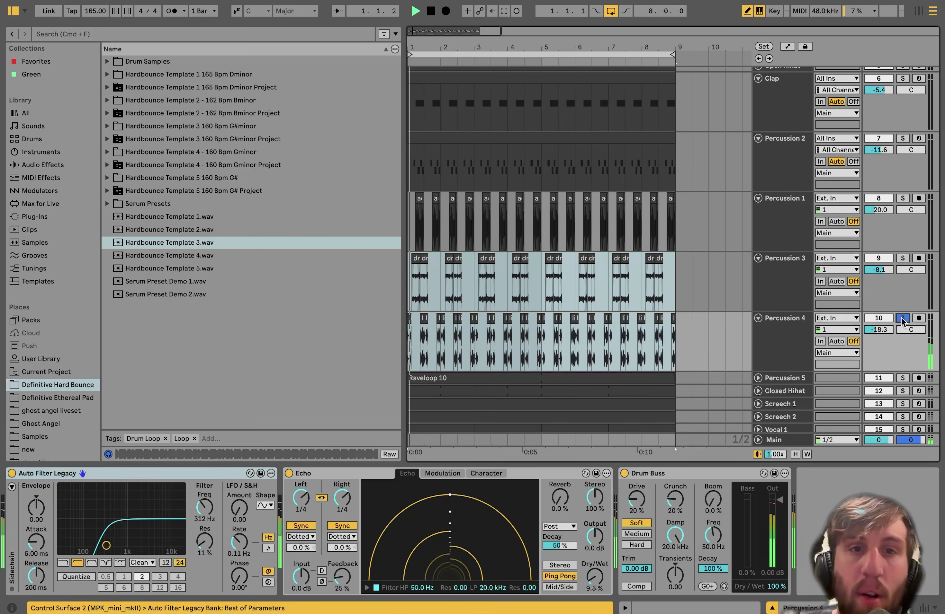
scroll(900, 318, down, 3)
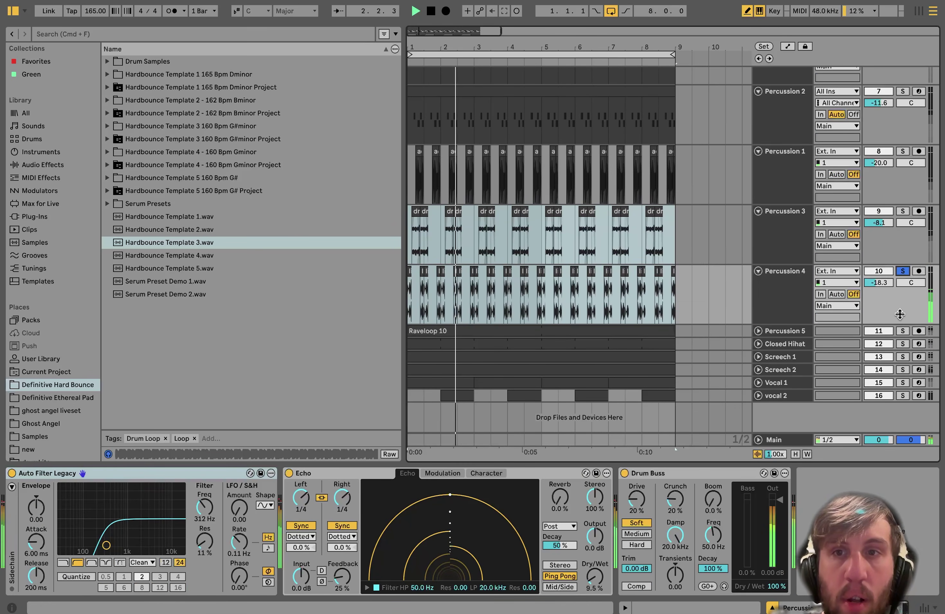
click(787, 295)
scroll(786, 293, up, 1)
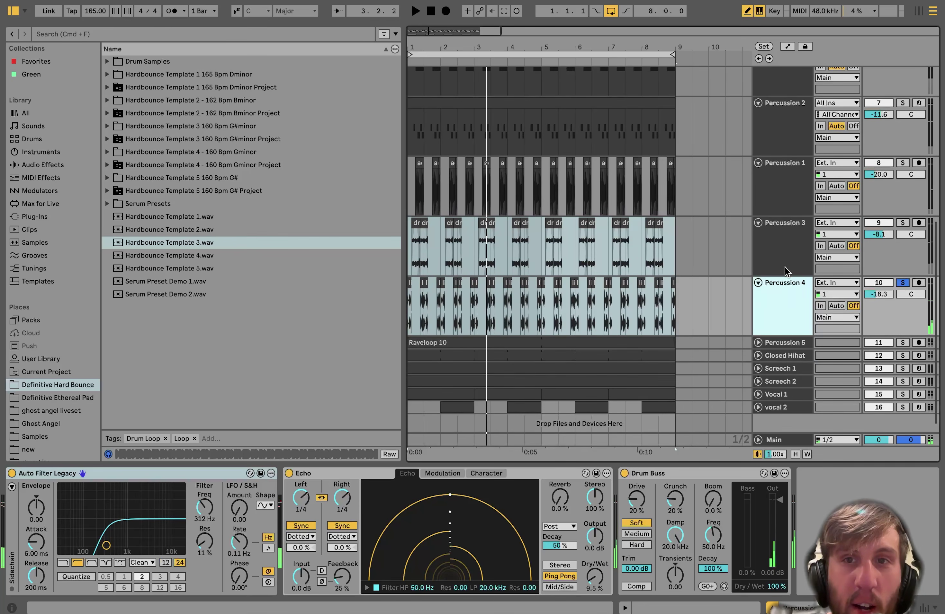
Solo Percussion 3 and Percussion 4 together, play the combination, and return to Percussion 4's effects
shift+click(780, 243)
click(900, 223)
key(space)
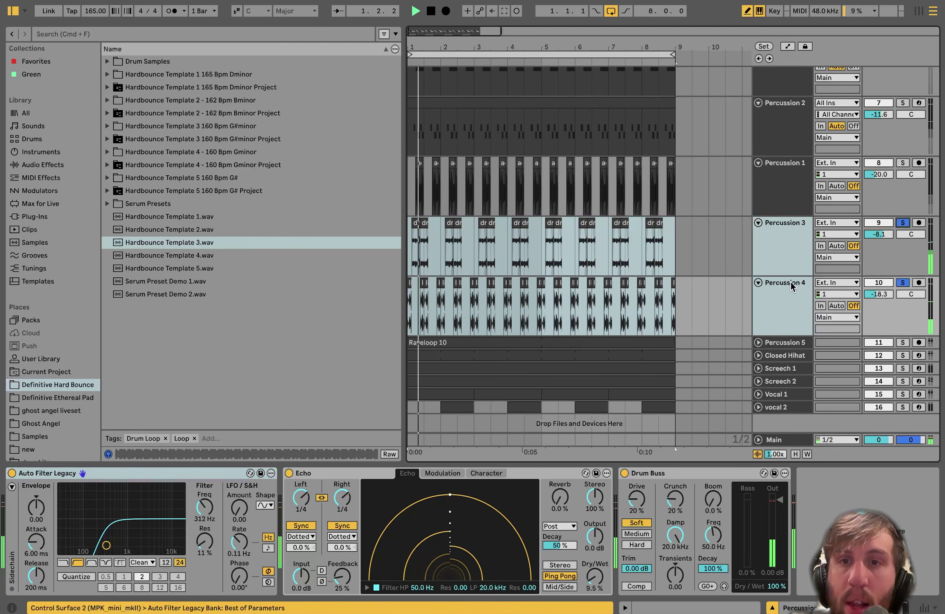
click(789, 294)
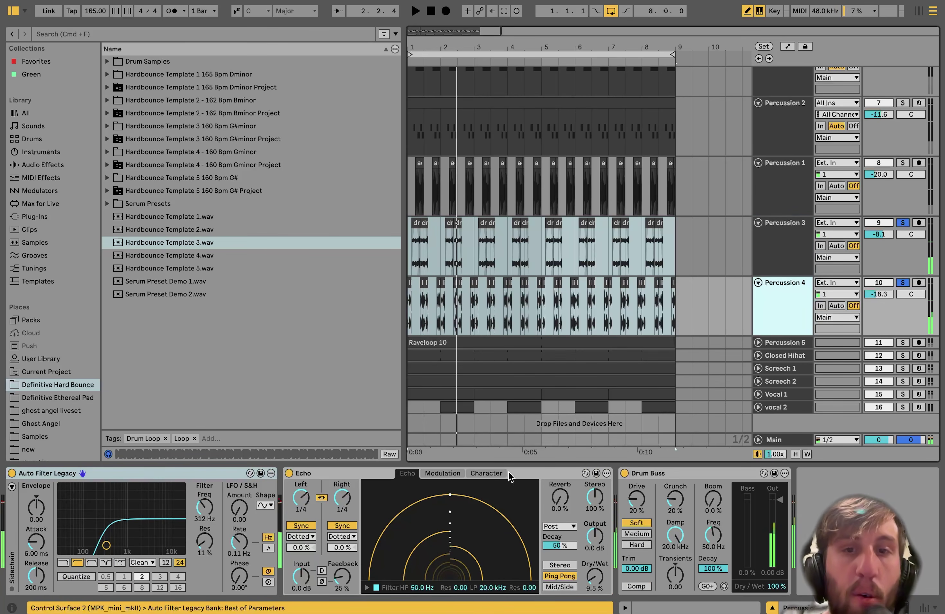
Unfold Percussion 5 and play its Raveloop 10 clip in solo
scroll(619, 400, down, 1)
click(714, 349)
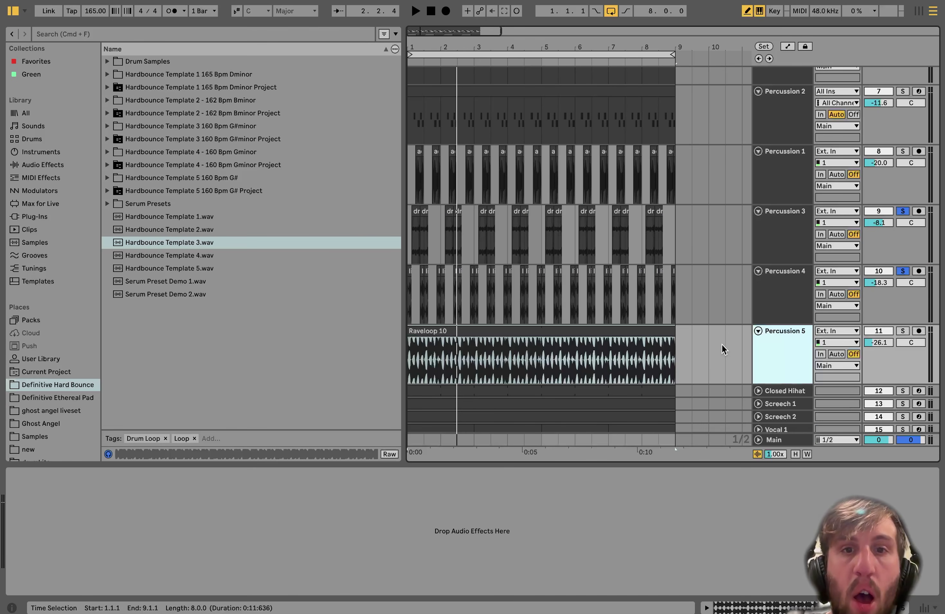
click(904, 331)
scroll(902, 327, down, 3)
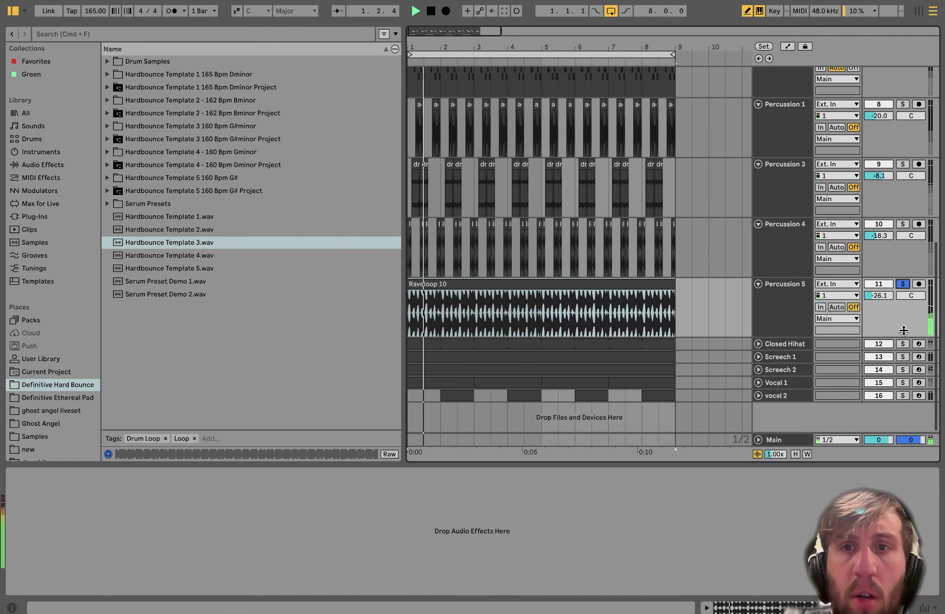
click(787, 307)
scroll(788, 308, up, 6)
scroll(788, 311, down, 6)
scroll(788, 311, up, 1)
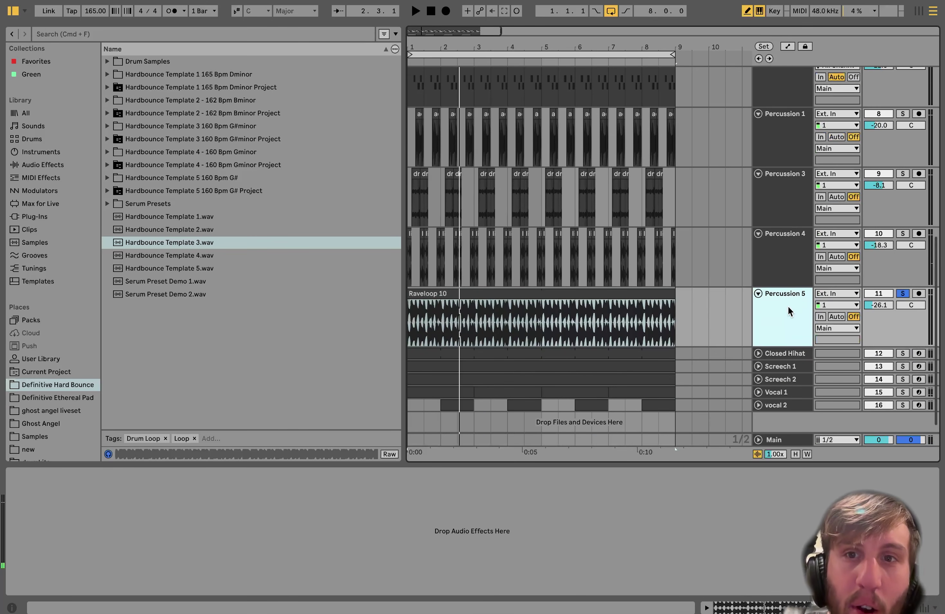
Unfold the Closed Hihat track, show its devices, solo it and play it
click(759, 354)
click(778, 353)
scroll(778, 351, down, 3)
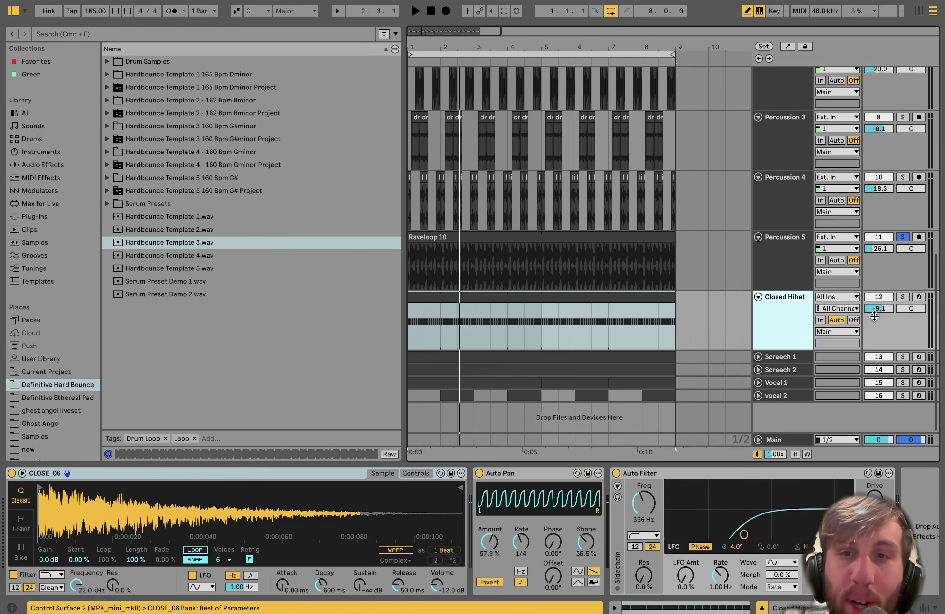
click(902, 298)
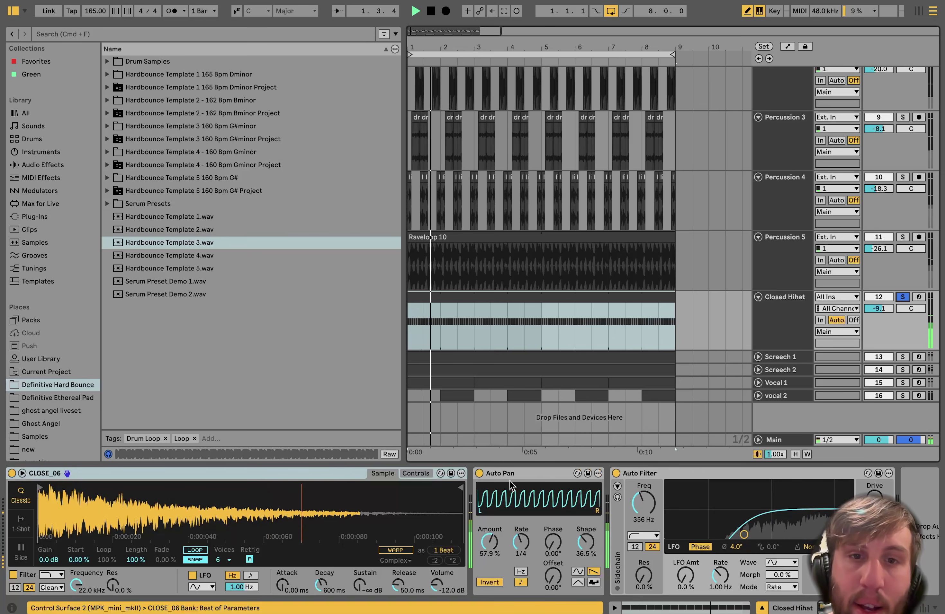
Bypass the Closed Hihat's Auto Pan, listen to the sound without it, and switch it back on
click(477, 472)
key(space)
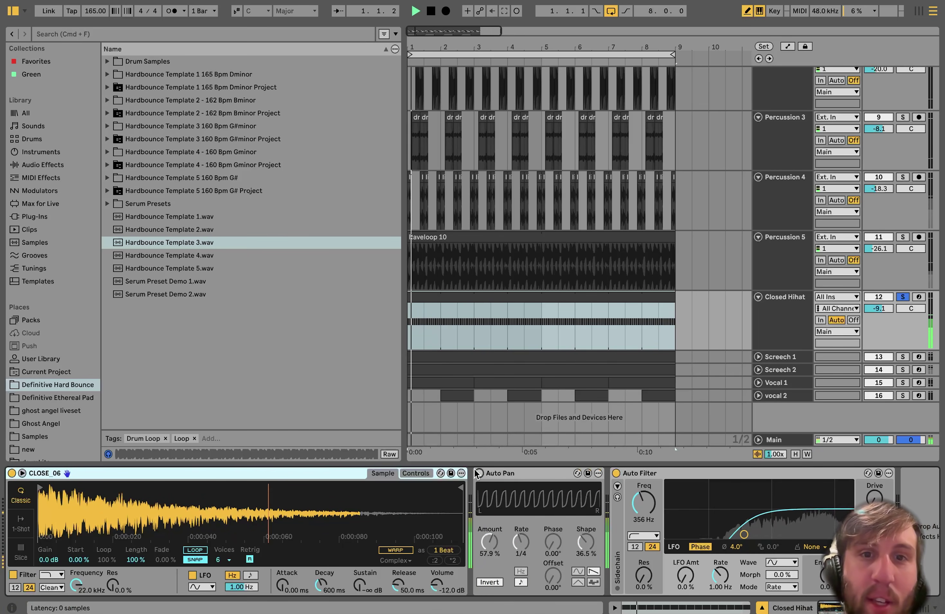
click(479, 473)
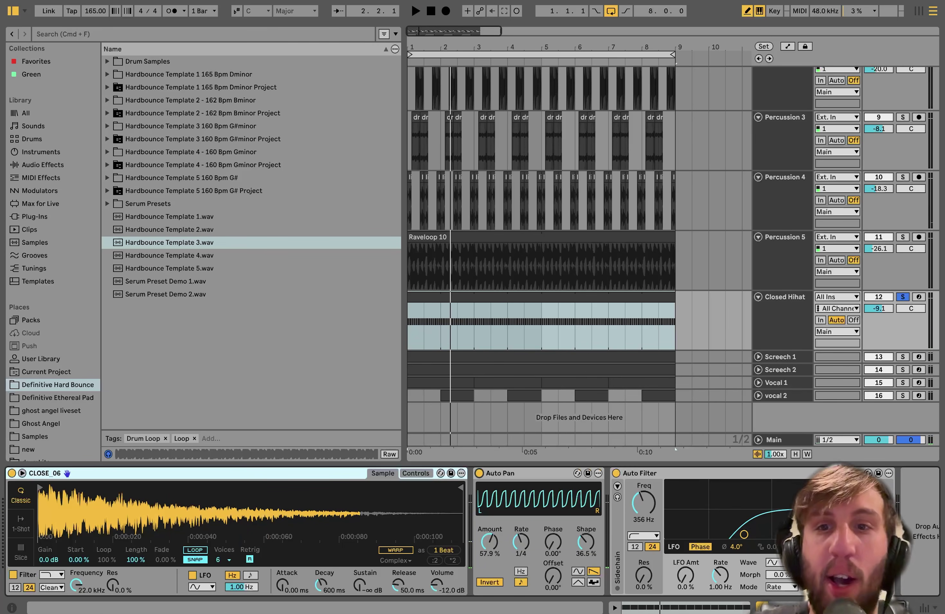
Solo Screech 1 and Screech 2 together, play them, unfold both tracks and show Screech 1's devices
click(782, 357)
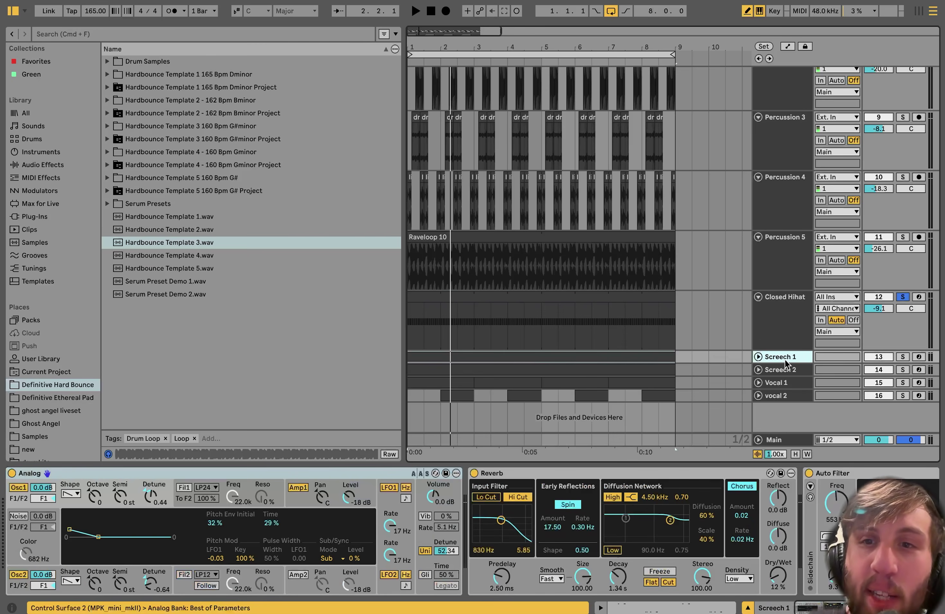
shift+click(783, 370)
click(898, 367)
key(space)
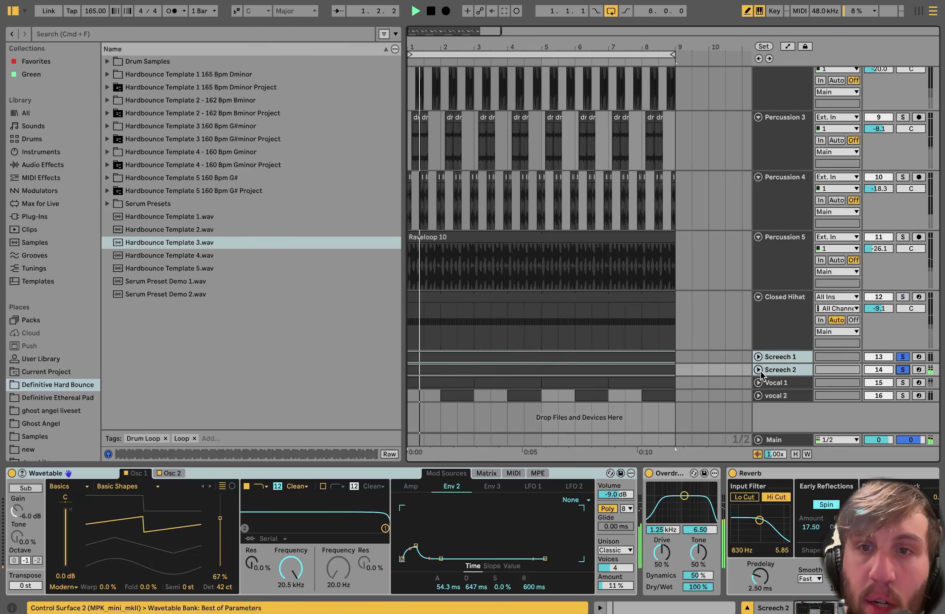
click(759, 369)
click(774, 349)
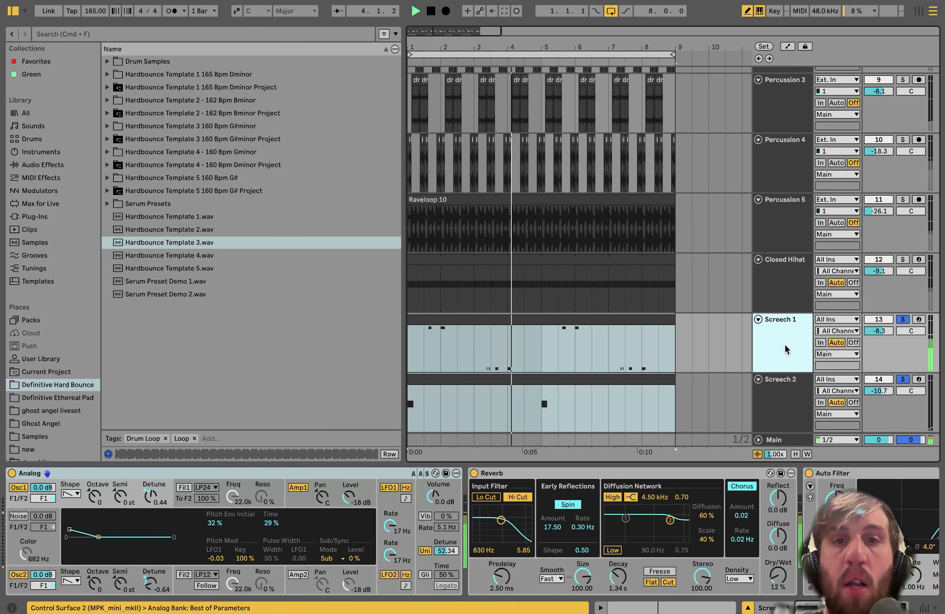
Open Screech 2's MIDI clip, solo and arm the track, and listen to its sound
double_click(646, 378)
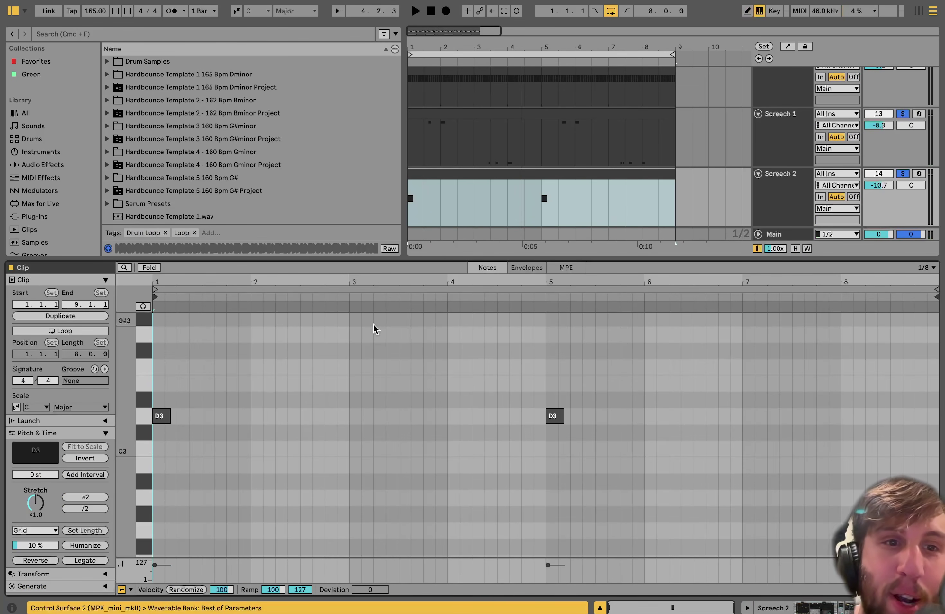
click(905, 176)
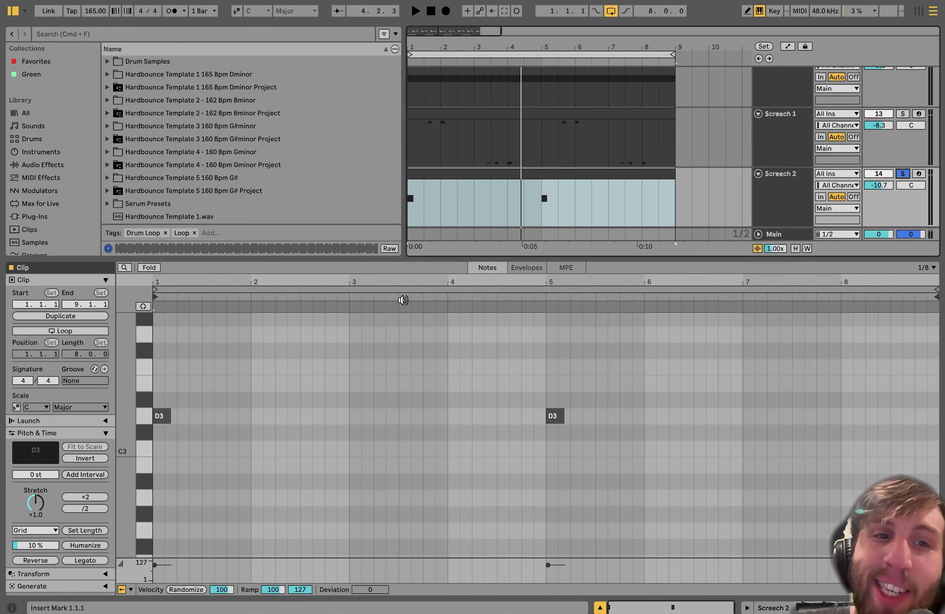
key(space)
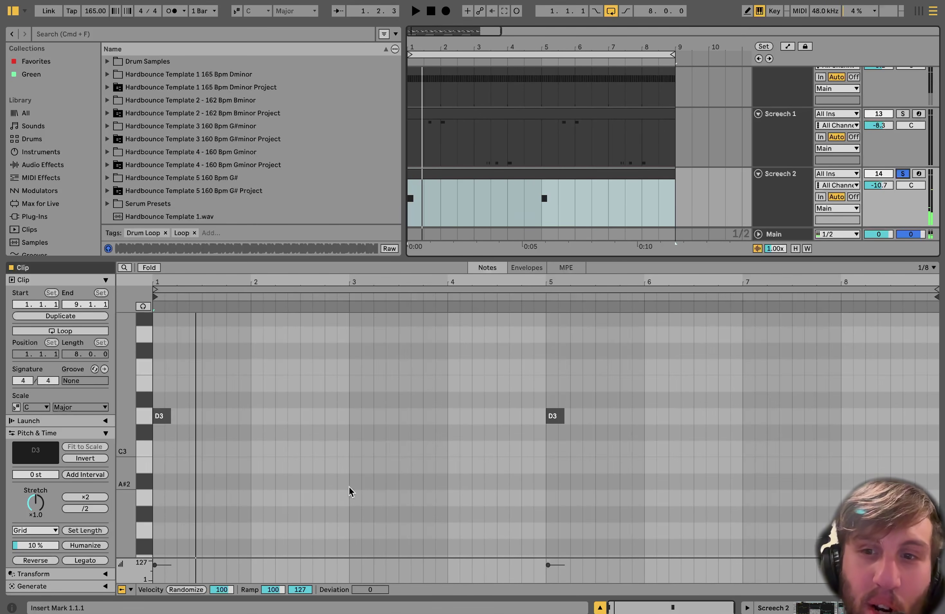
key(space)
key(space)
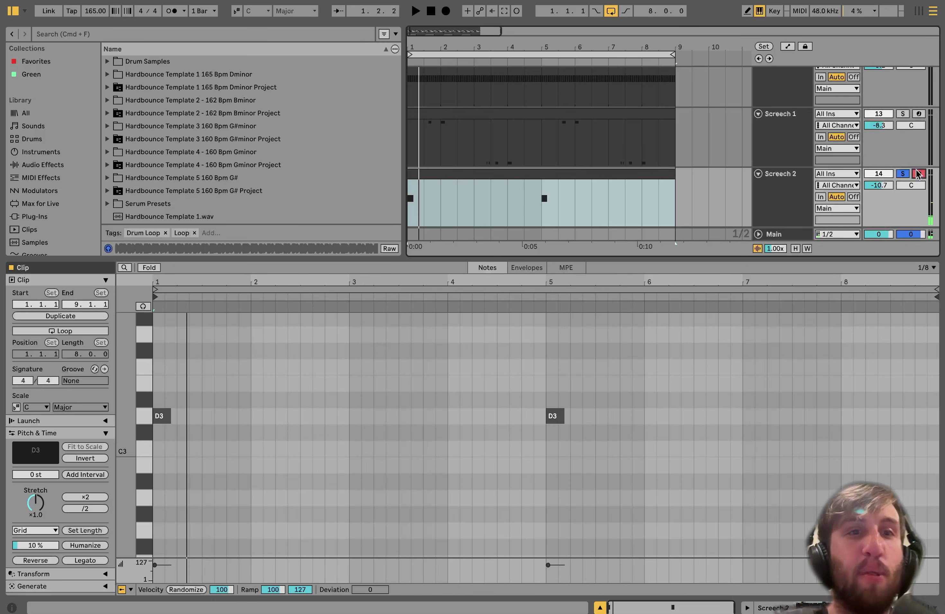
key(s)
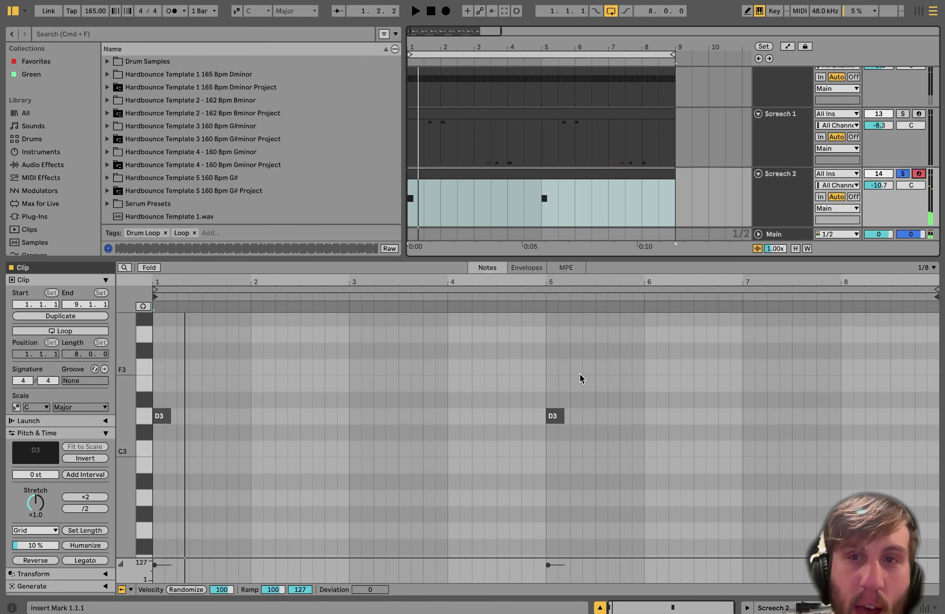
Show Screech 2's device chain and examine the Osc 2 settings in its Wavetable
click(789, 191)
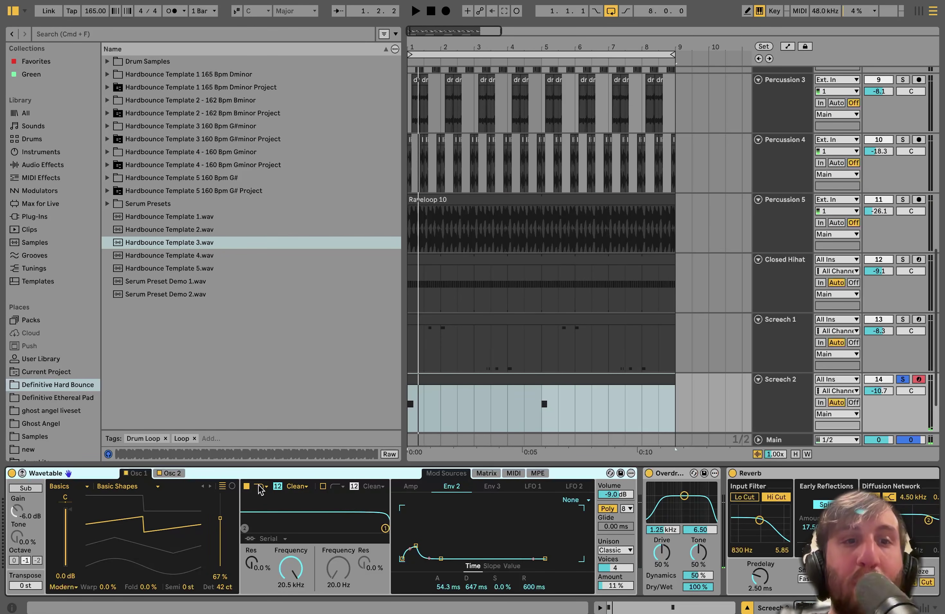
click(170, 473)
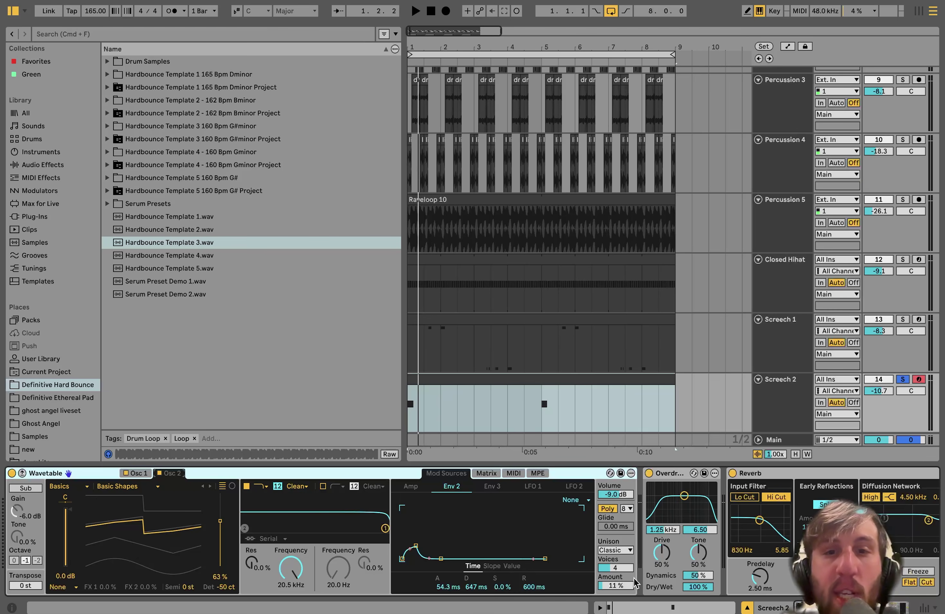
Examine how Env 2 modulates the pitch in Screech 2's Wavetable matrix, and play notes with the octave raised to hear it
click(486, 473)
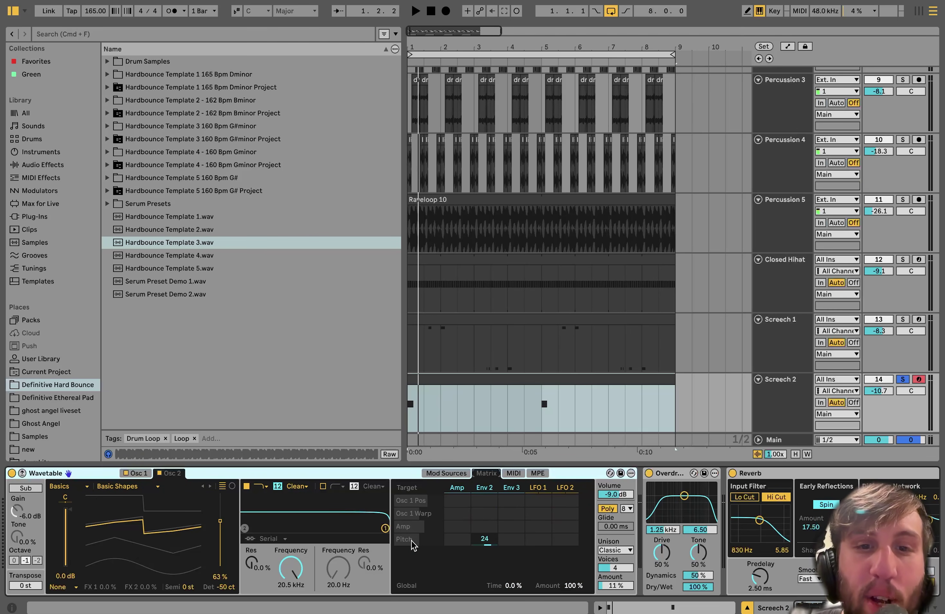
click(486, 489)
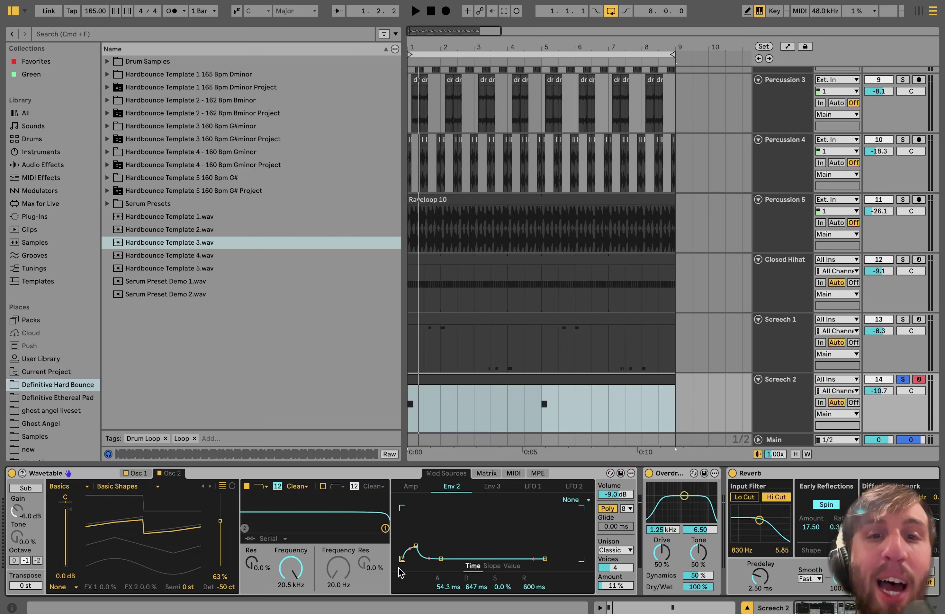
click(484, 474)
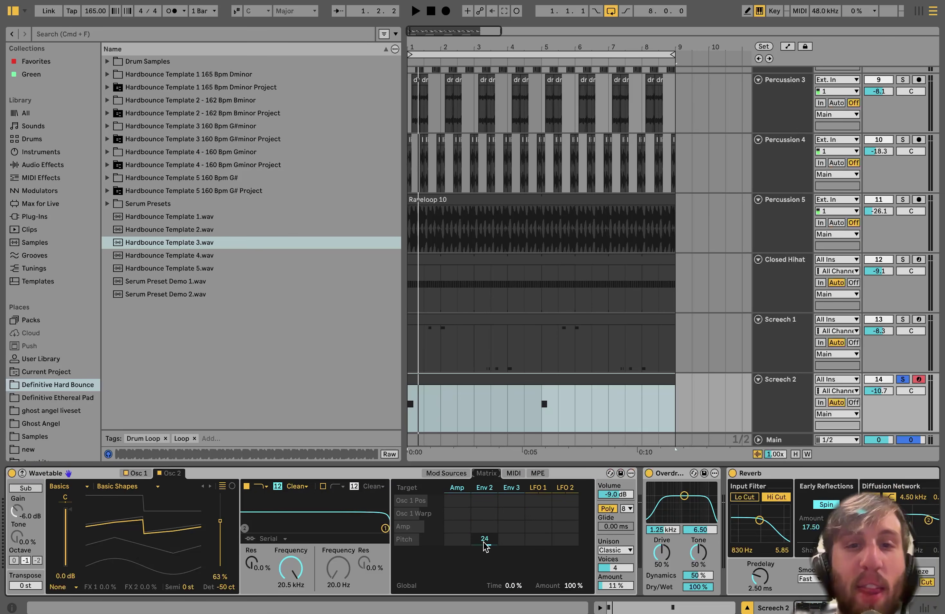
click(485, 487)
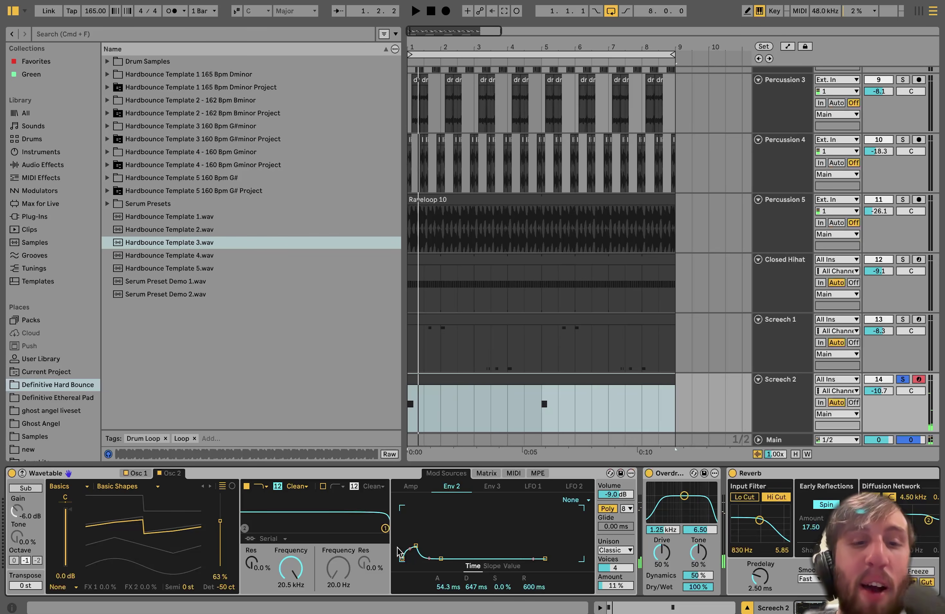
key(x)
key(a)
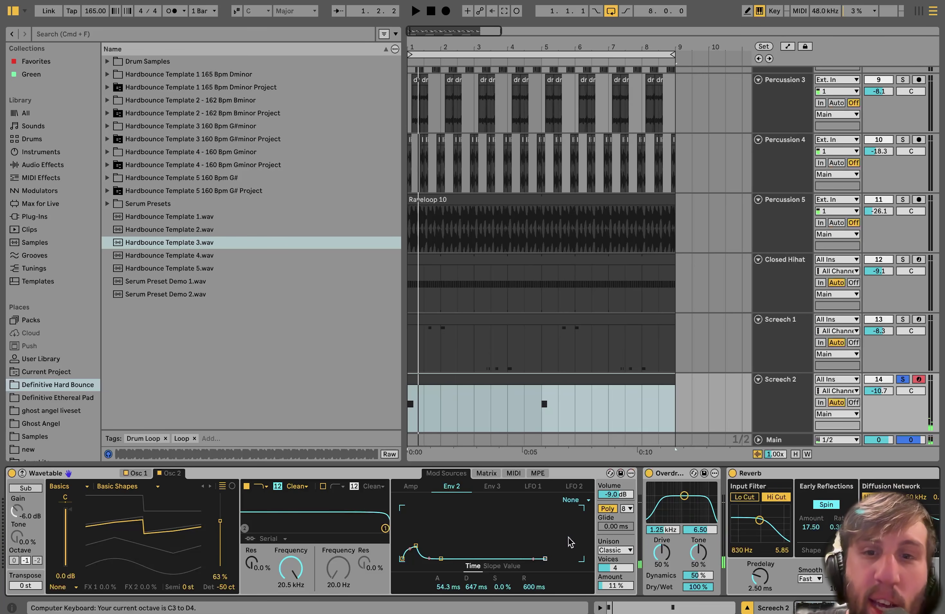
Compare Screech 2's sound with its Overdrive bypassed and switched back on, and view the Reverb, Auto Filter and Compressor
scroll(405, 490, right, 10)
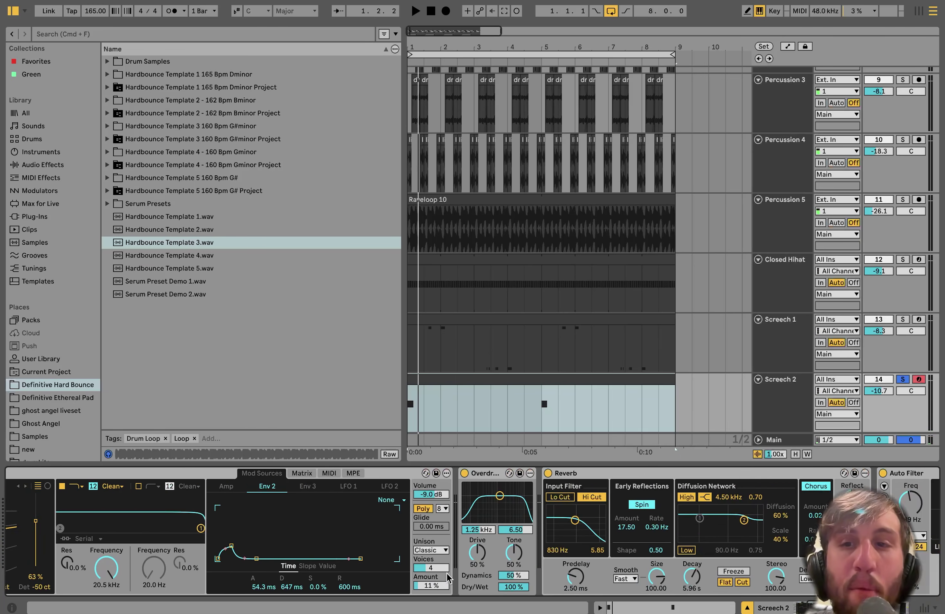
click(411, 474)
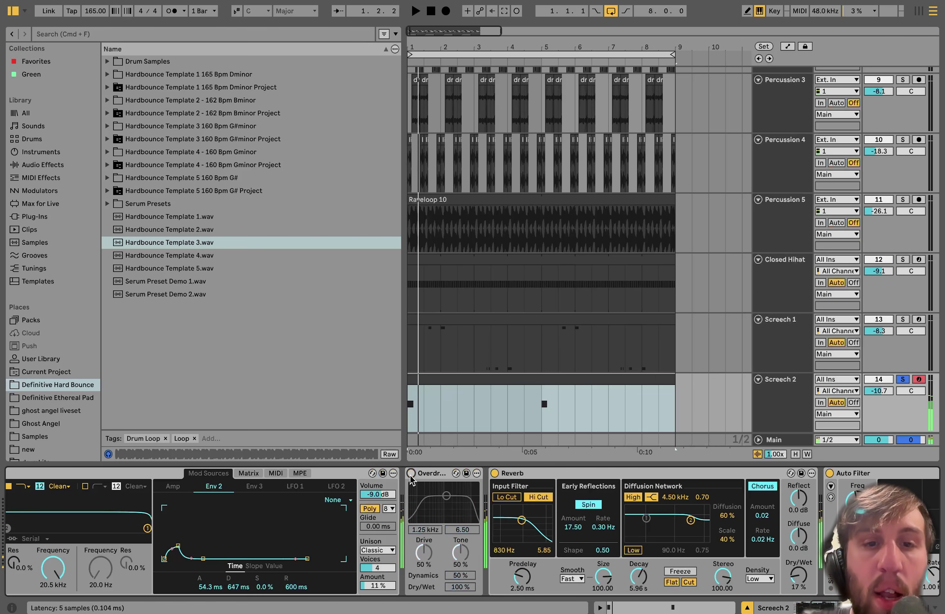
click(411, 474)
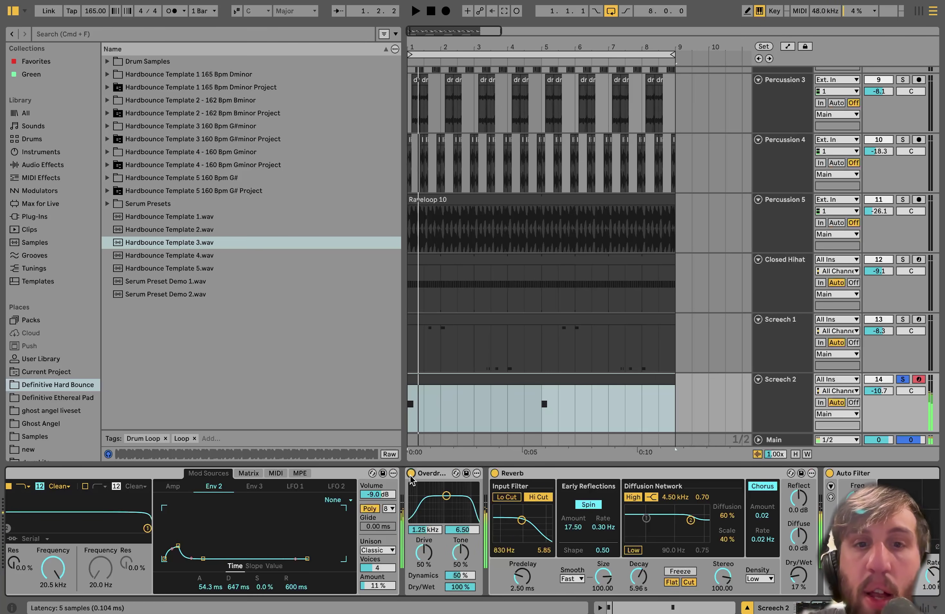
scroll(411, 480, right, 7)
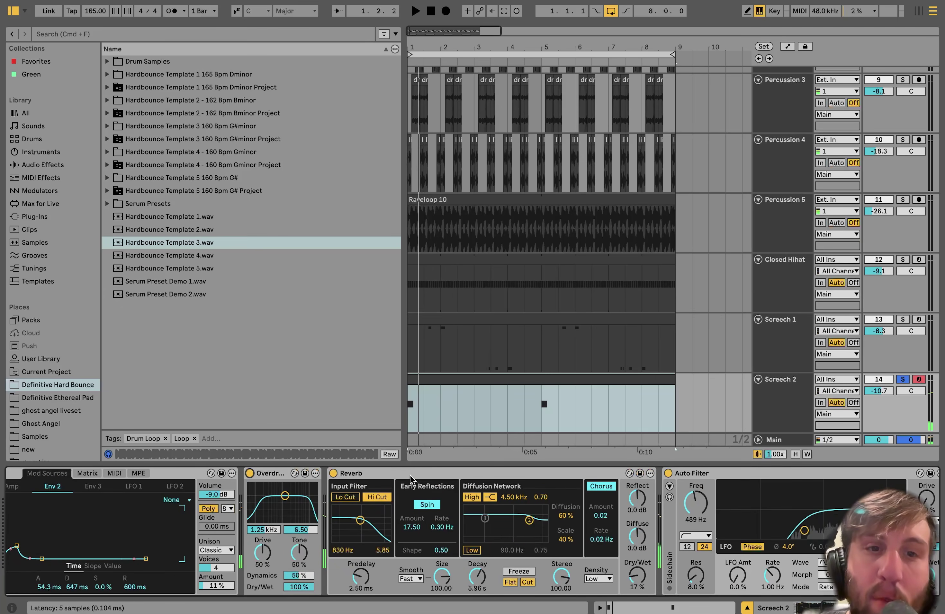
scroll(439, 505, right, 5)
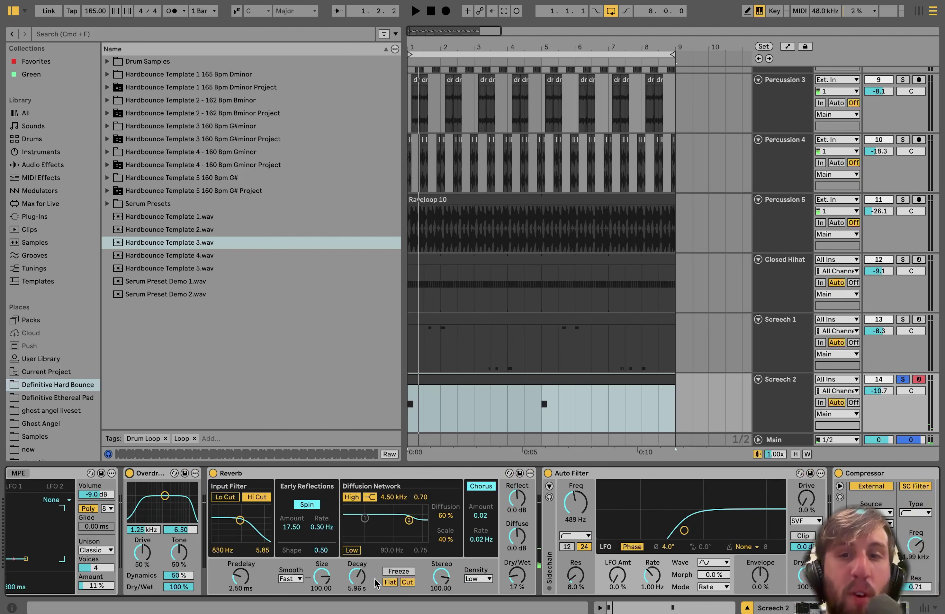
scroll(375, 583, right, 9)
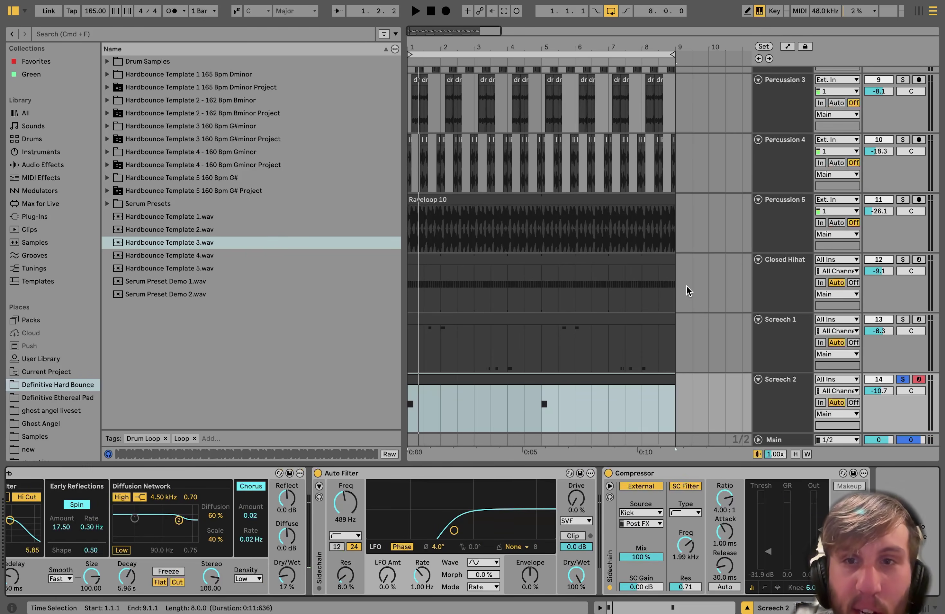
Solo Screech 1, play it, and open its MIDI clip
scroll(689, 291, down, 3)
click(777, 288)
click(901, 263)
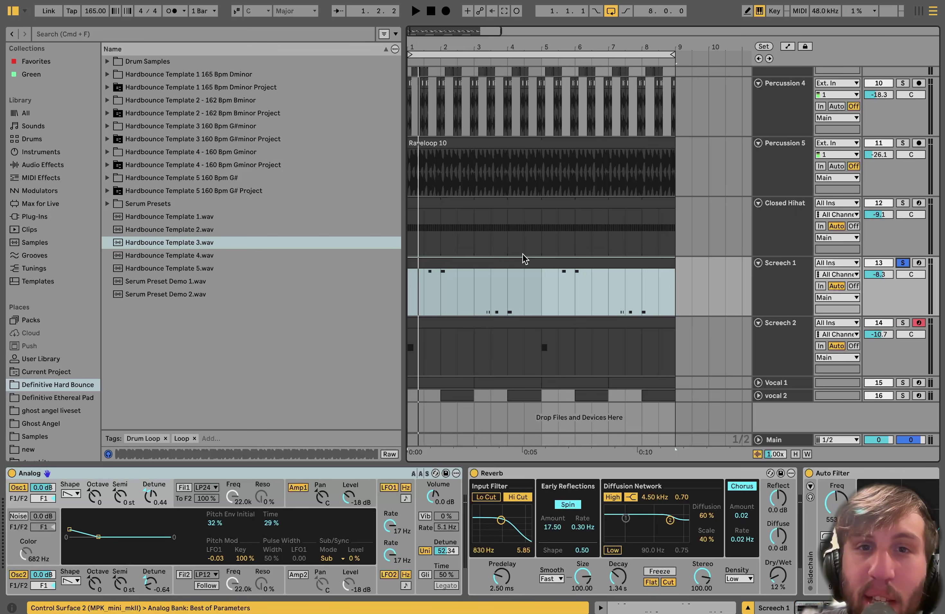
key(space)
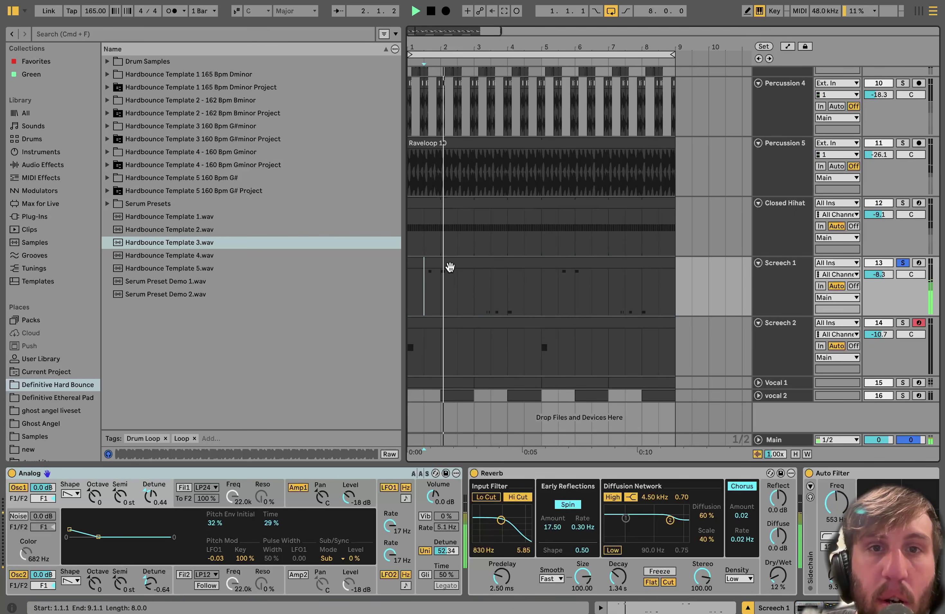
double_click(450, 271)
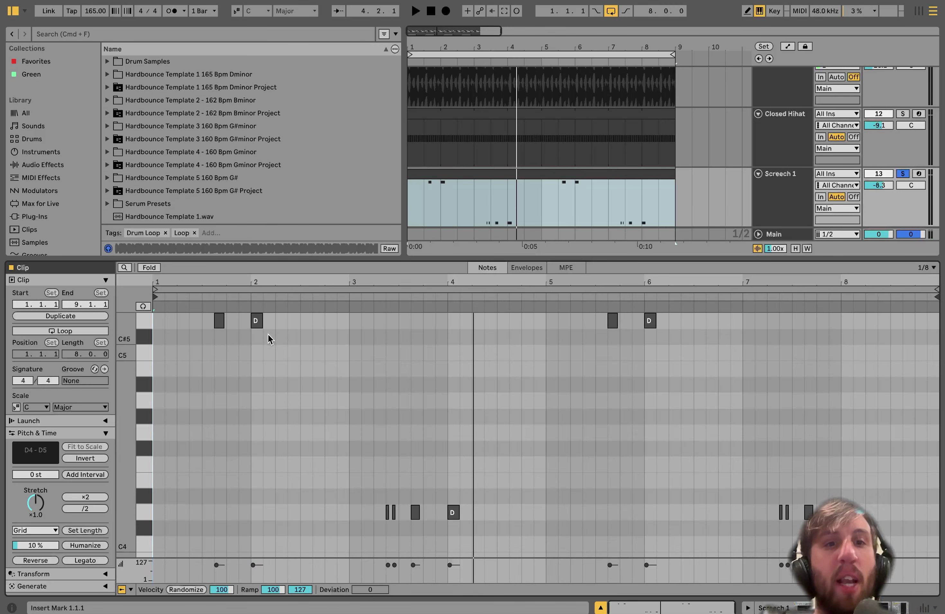
Play Screech 1's high notes from 1.3.1 and its low notes from 3.1.1, stopping after each phrase
click(424, 219)
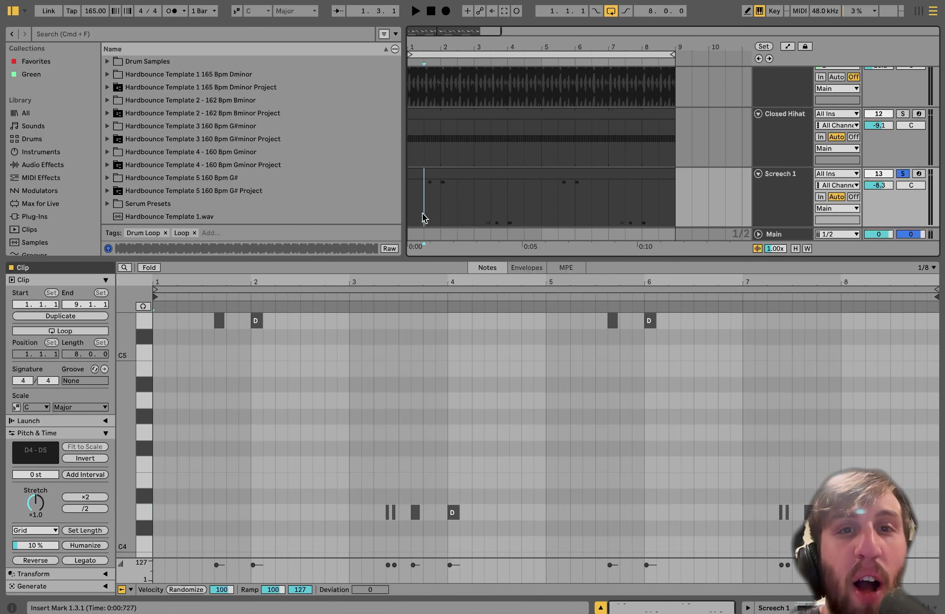
key(space)
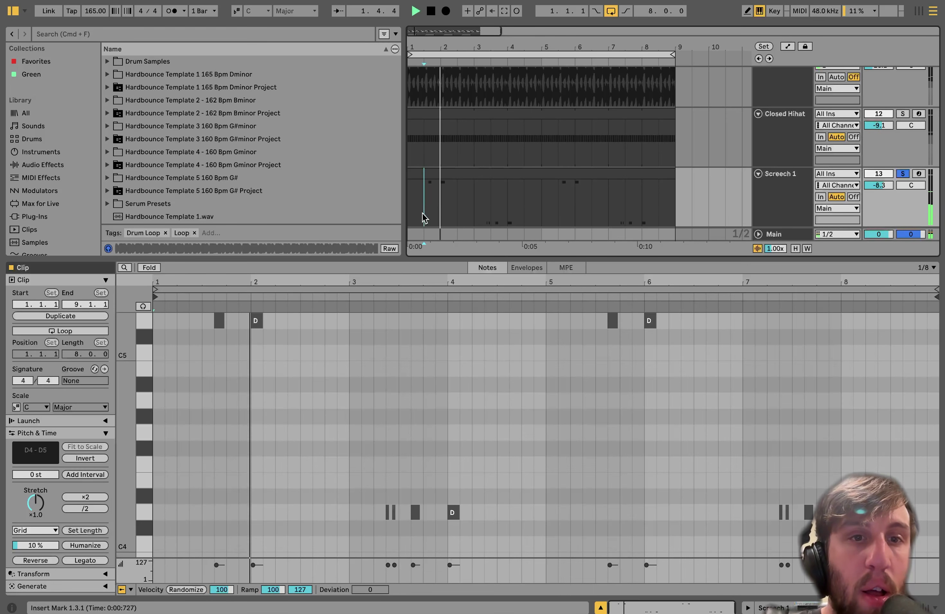
click(490, 215)
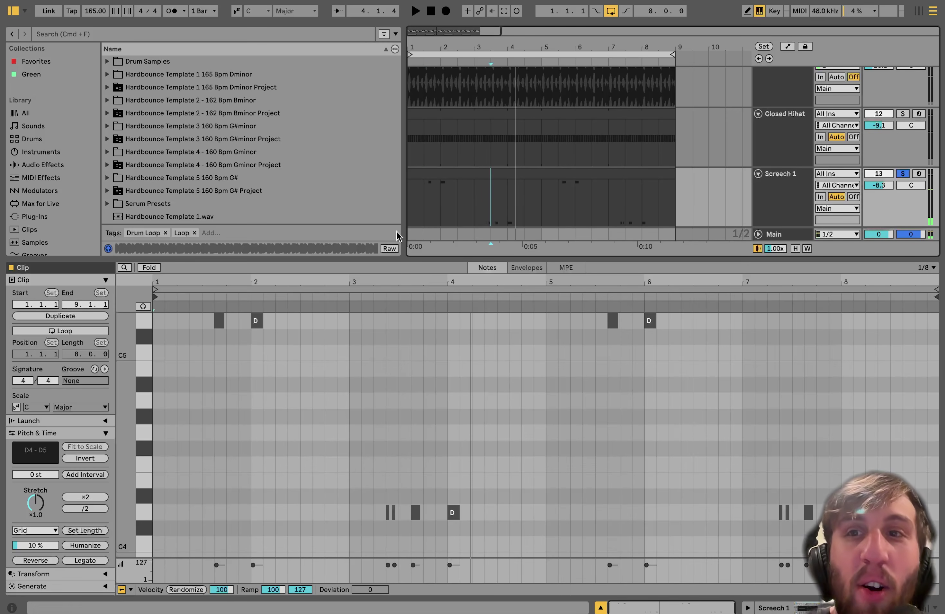
click(474, 204)
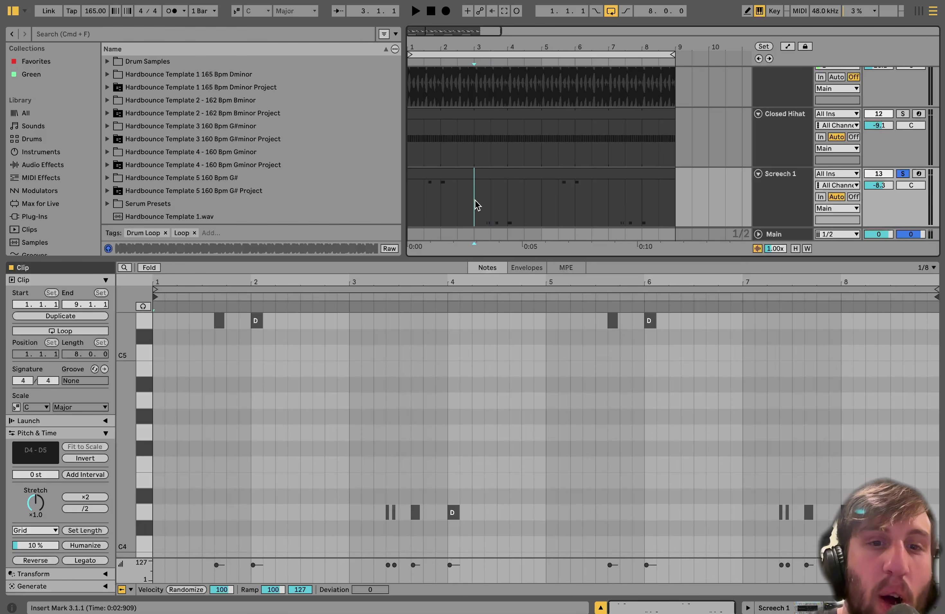
key(space)
key(space)
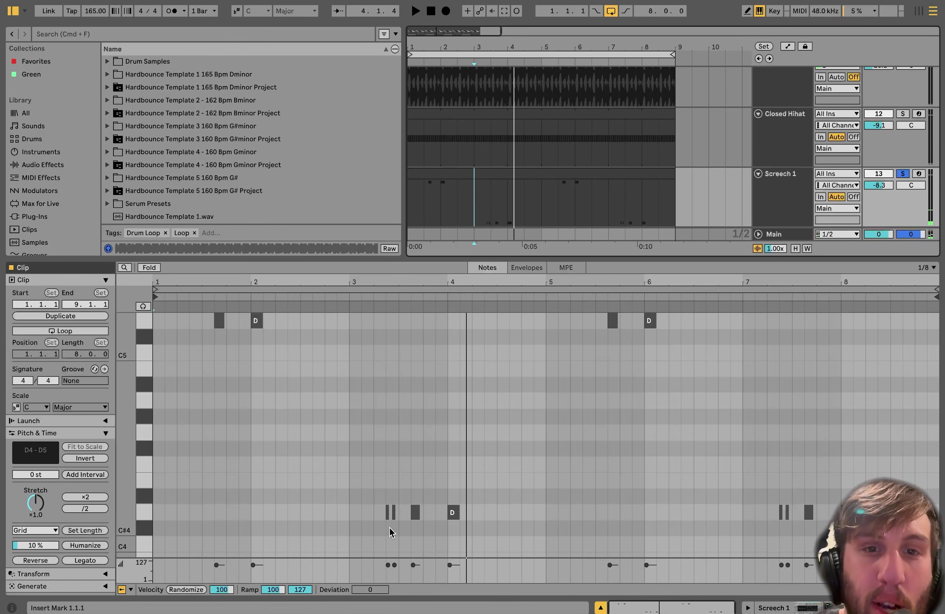
Show Screech 1's devices, put the play position at 3.1.1, and examine the Osc 1 and Osc 2 pitch envelopes in Analog
click(783, 192)
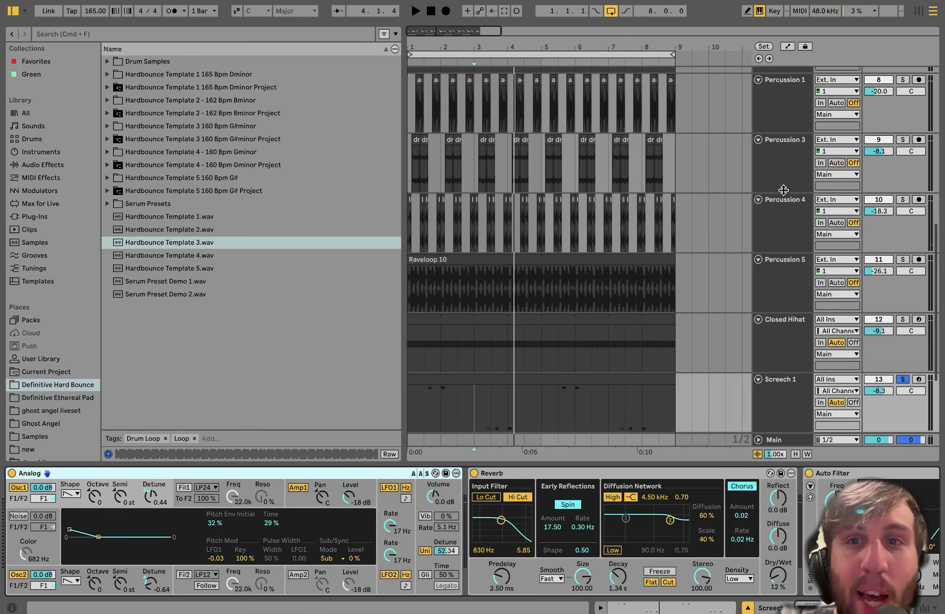
click(469, 398)
scroll(608, 363, down, 4)
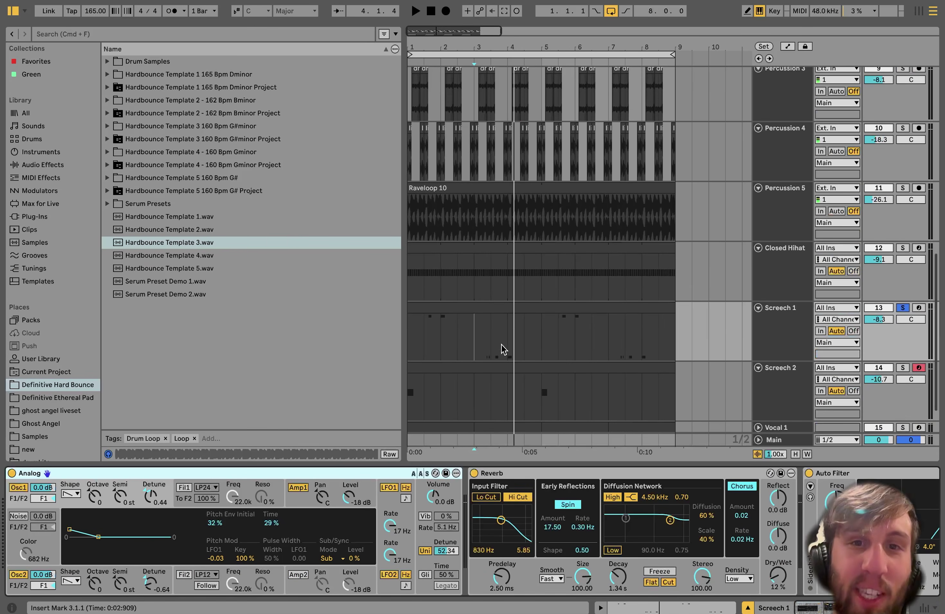
click(474, 349)
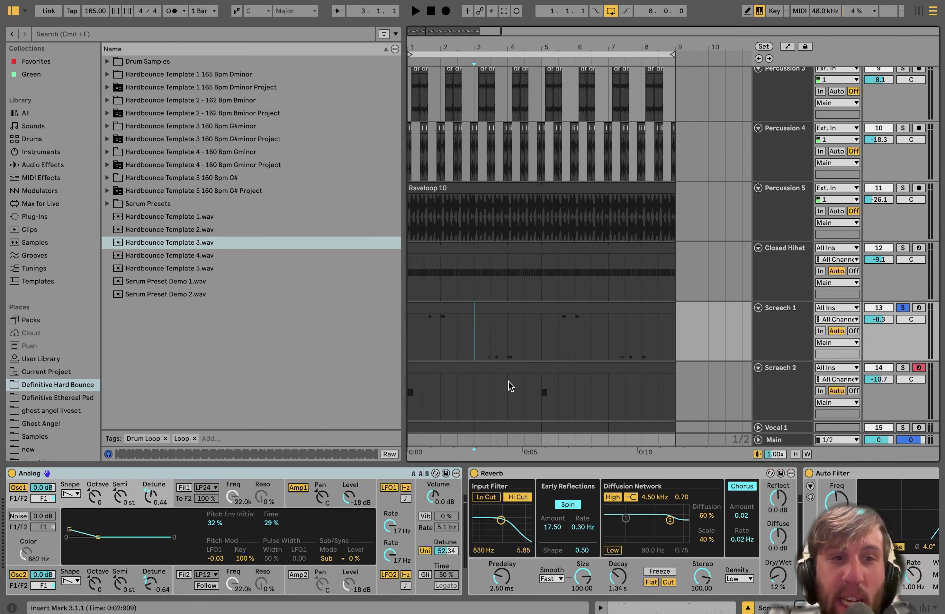
scroll(510, 386, down, 2)
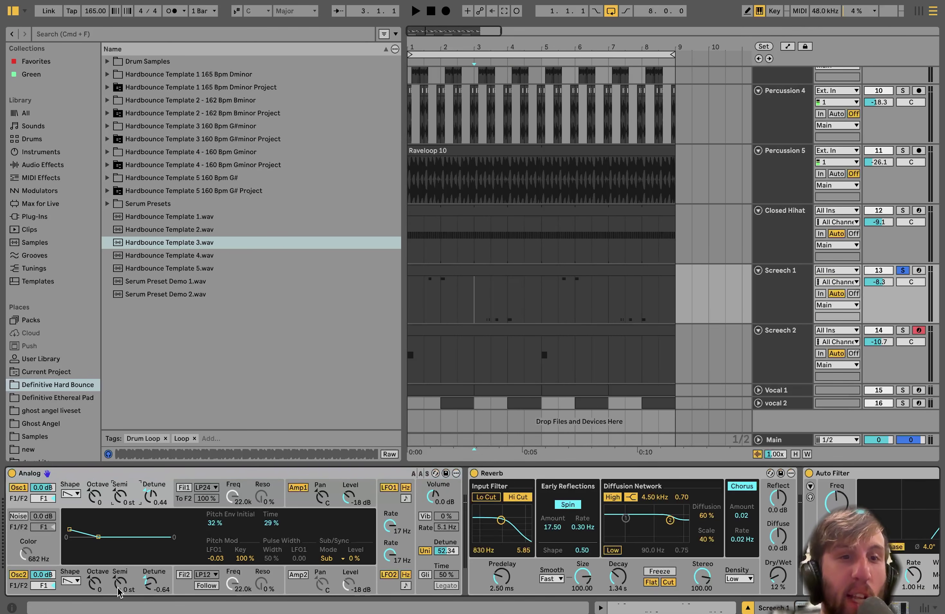
click(108, 578)
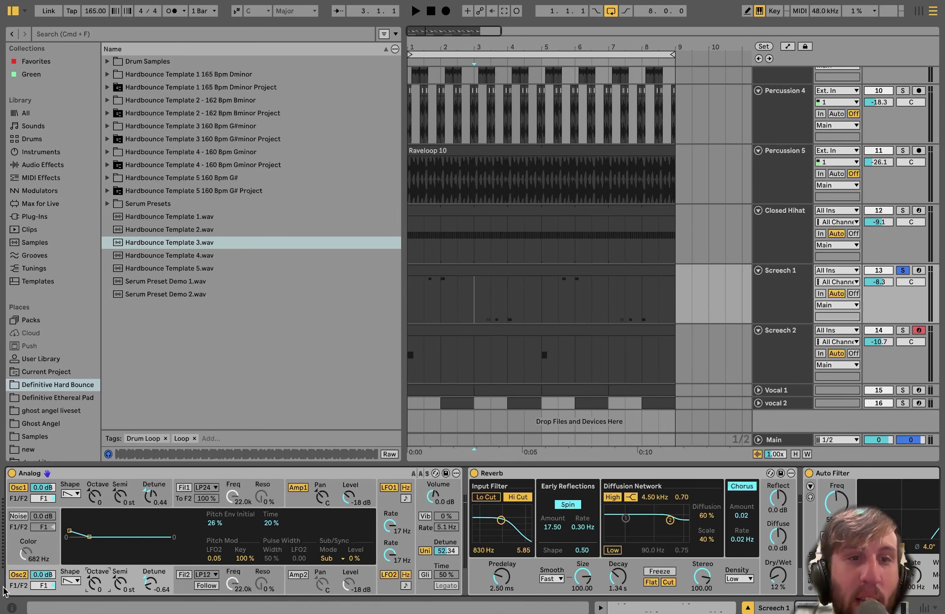
click(118, 495)
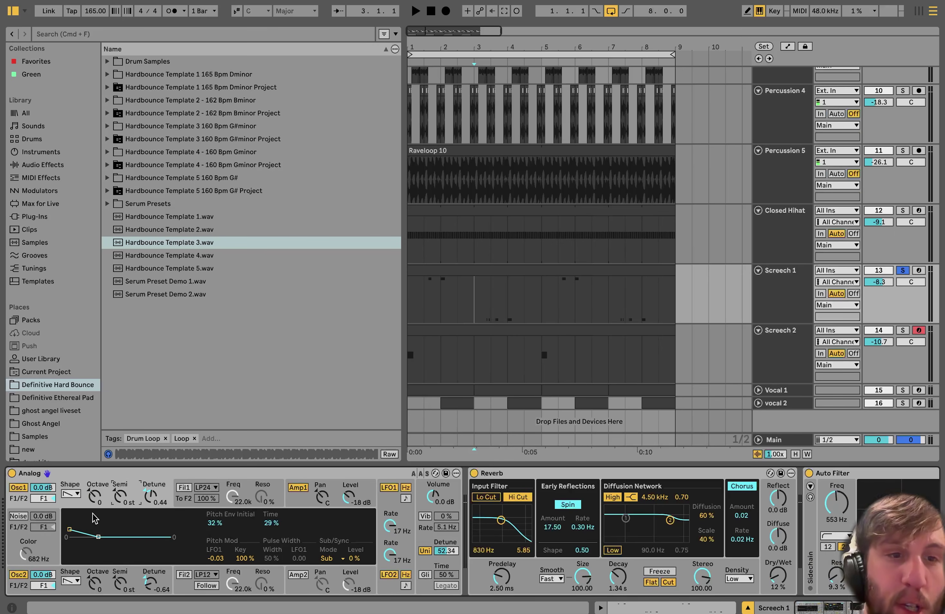
Set Pitch Env Initial to 0 % for both Analog oscillators, switch off Unison, and listen to Screech 1
click(219, 523)
key(Delete)
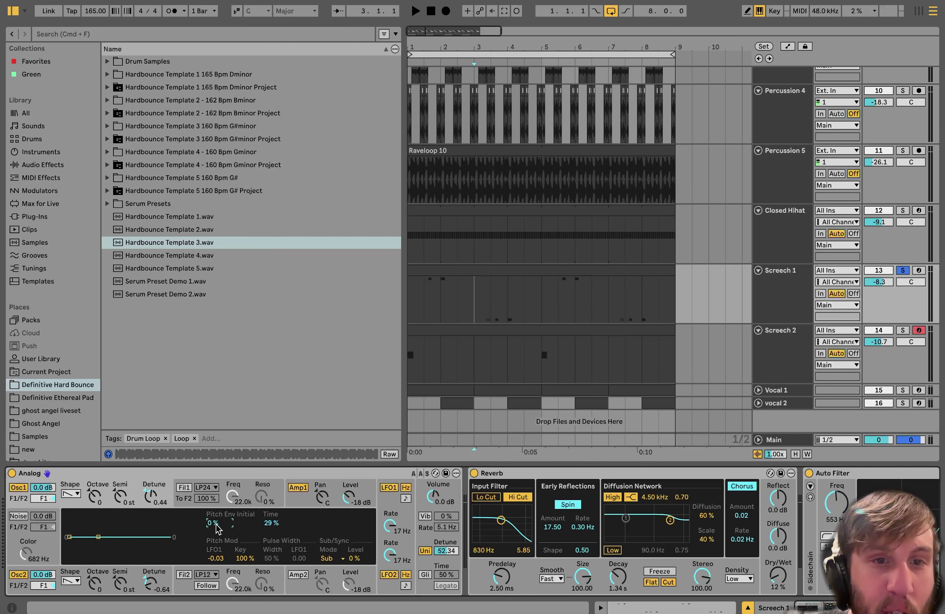
click(146, 580)
click(213, 526)
key(Delete)
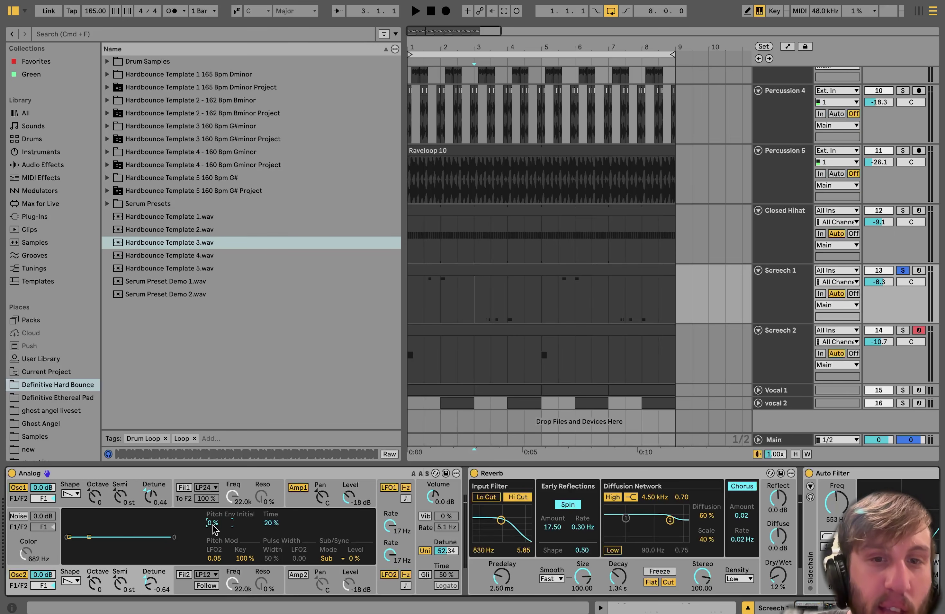
click(425, 551)
key(space)
click(772, 301)
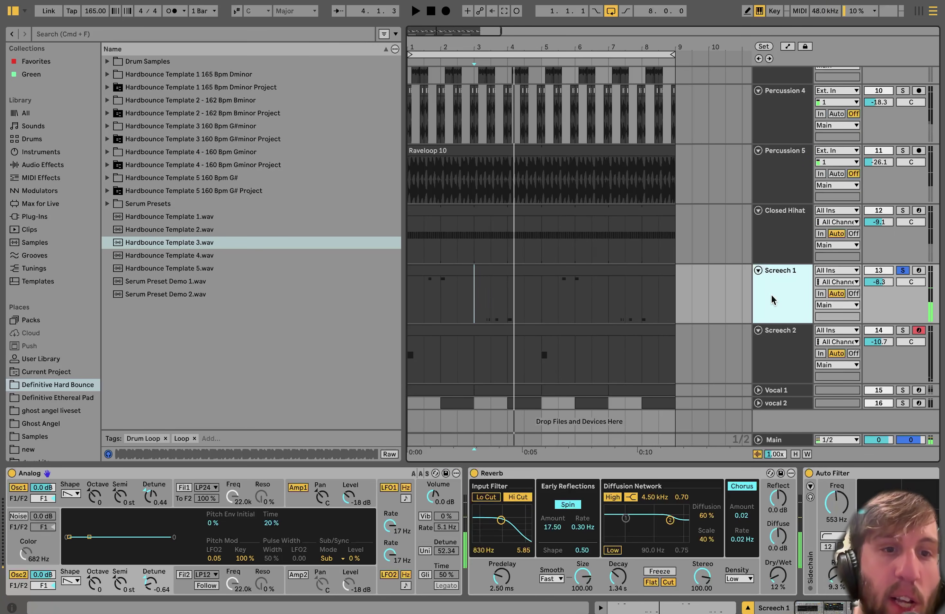
Switch Analog's Unison back on, restore the pitch envelopes to 32 % for Osc 1 and 26 % for Osc 2, and replay the phrase
click(411, 550)
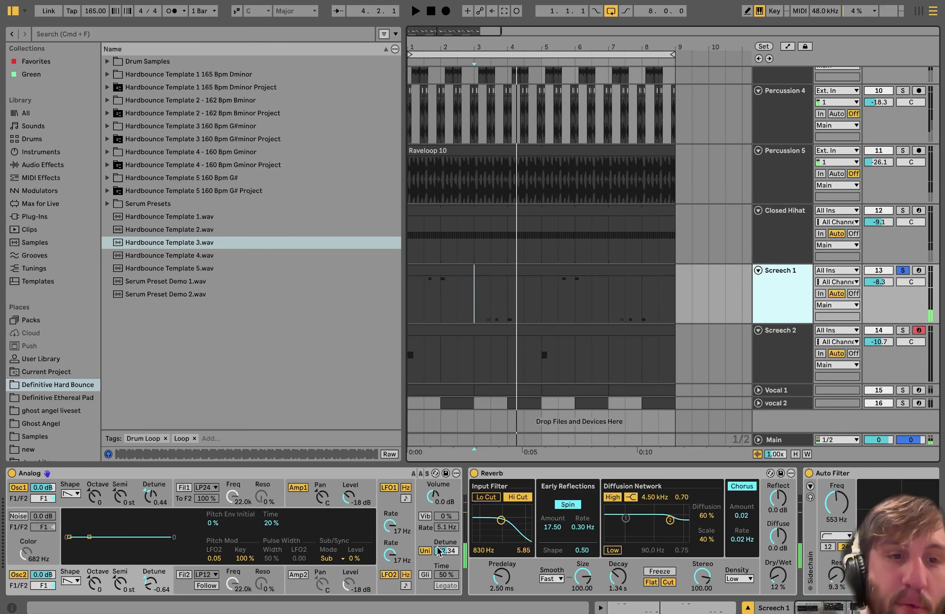
key(space)
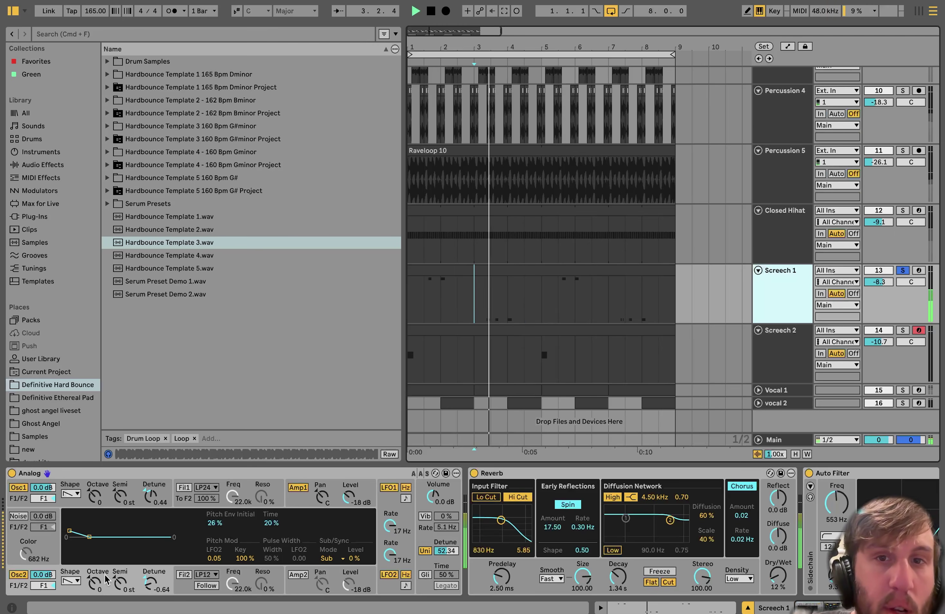
key(space)
key(space)
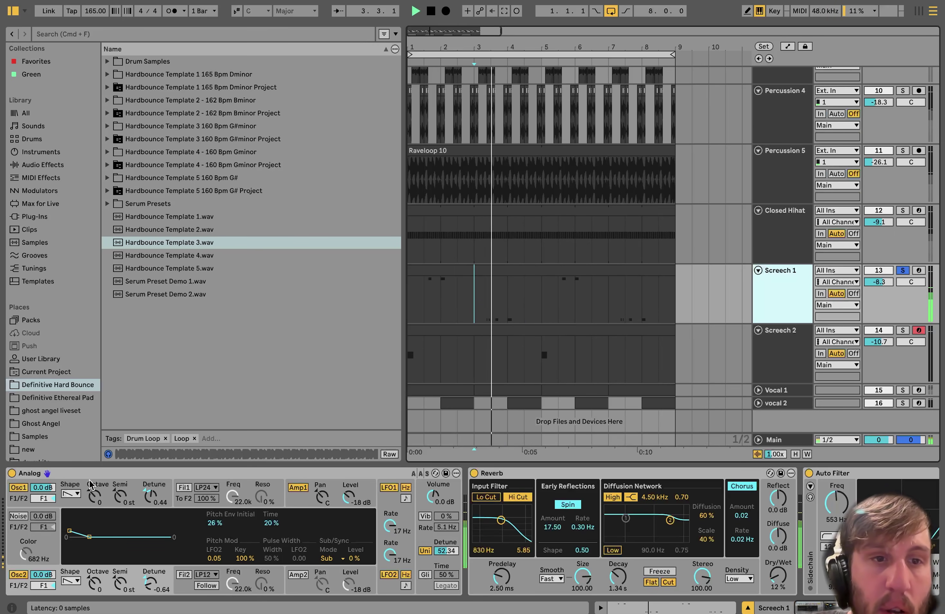
click(97, 493)
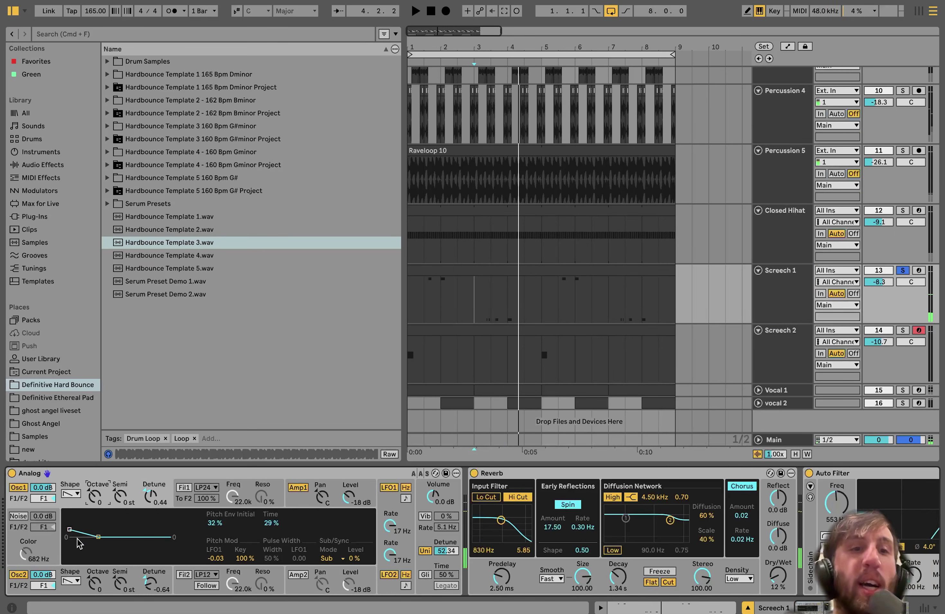
Arm the Screech 1 track and play notes on it with the computer keyboard raised to octave C5
click(919, 271)
key(a)
key(x)
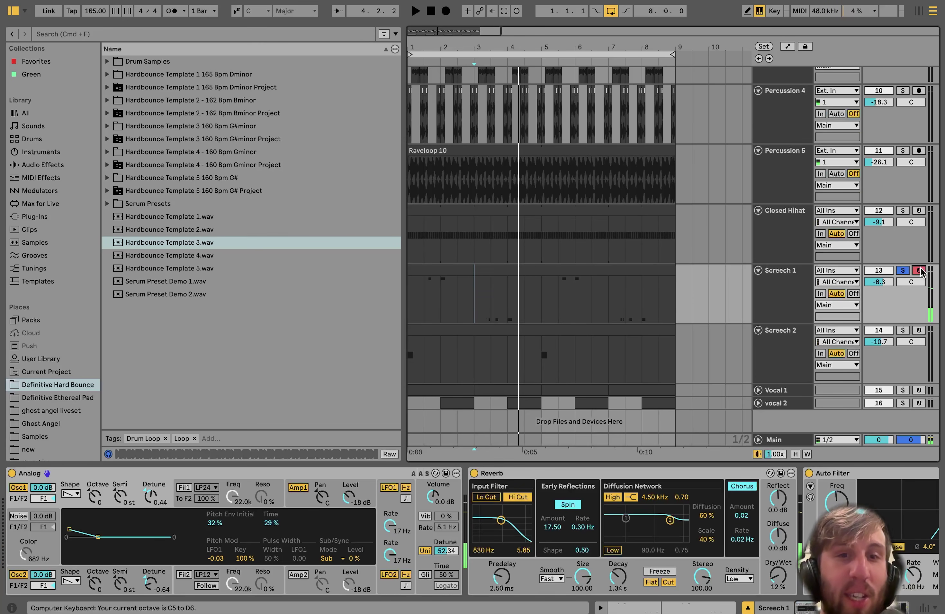
Show Analog's Amp 1 envelope on Screech 1 and compare the sound with the first Auto Filter bypassed and re-enabled
click(307, 505)
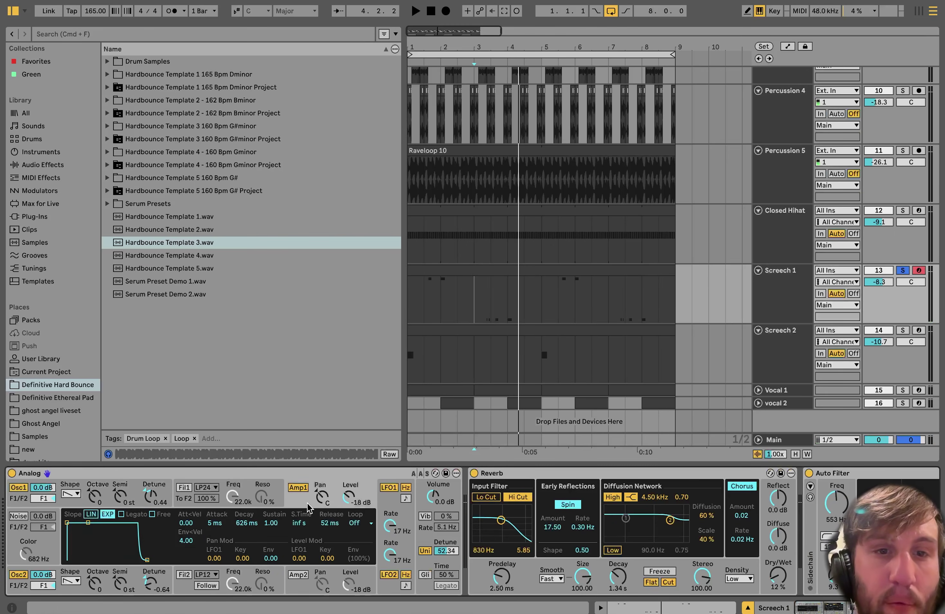
scroll(140, 533, right, 10)
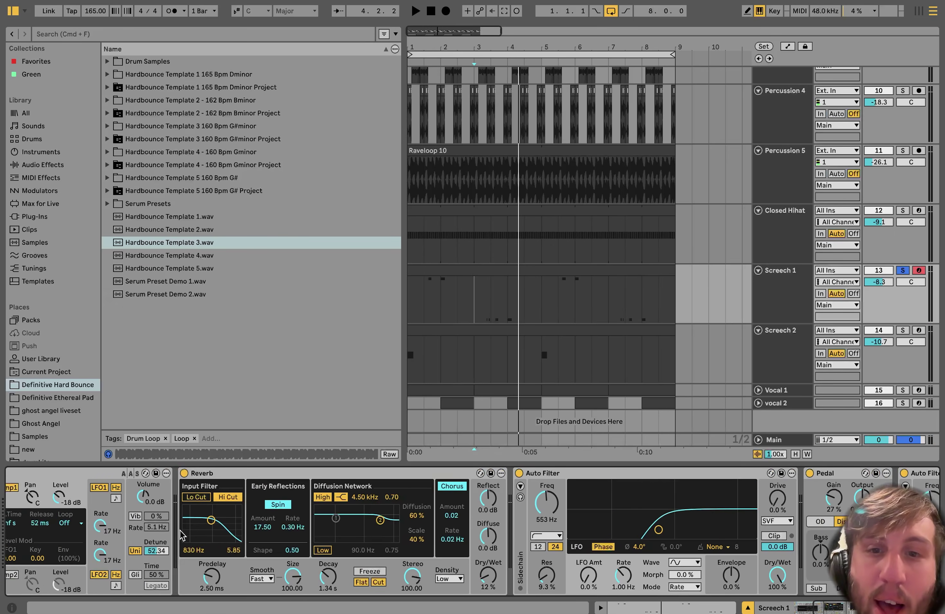
scroll(334, 579, right, 1)
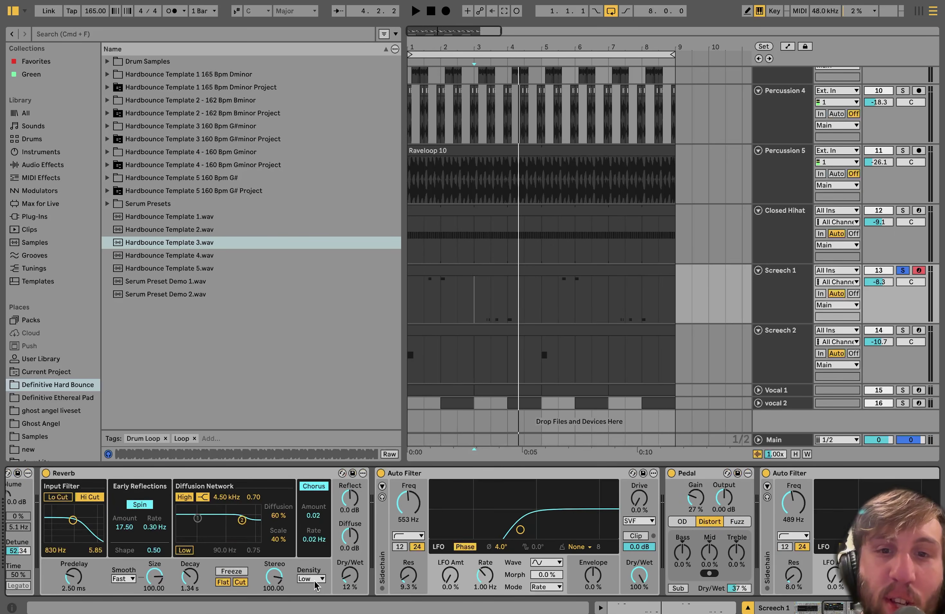
scroll(315, 586, right, 5)
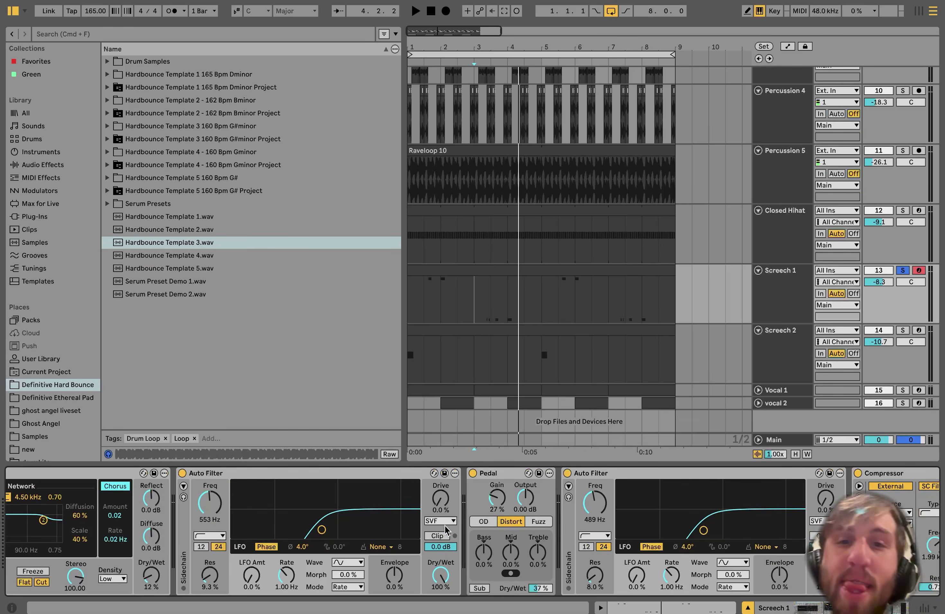
click(182, 473)
click(182, 473)
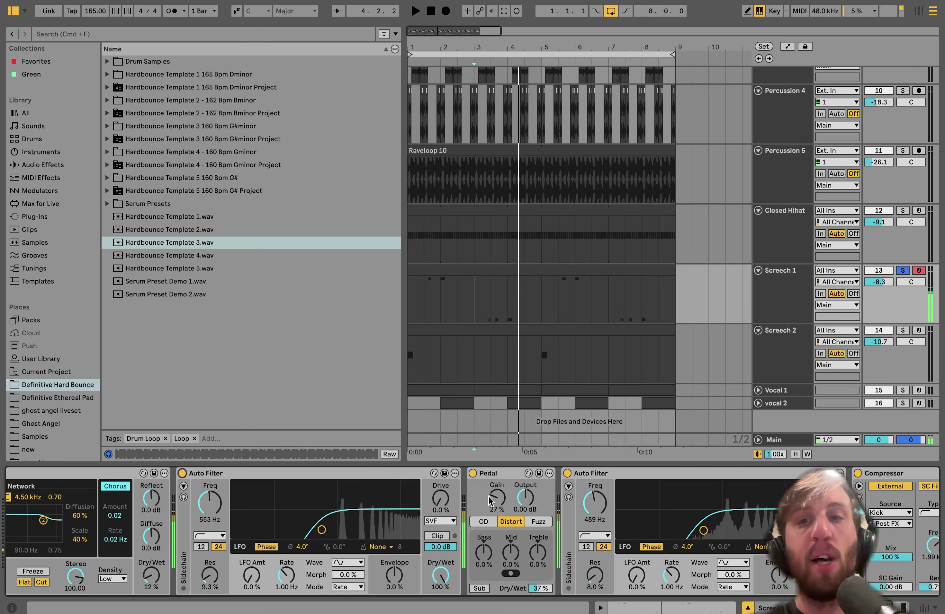
Examine the Pedal and Compressor on Screech 1, and compare the sound with the second Auto Filter bypassed and re-enabled
scroll(491, 500, right, 3)
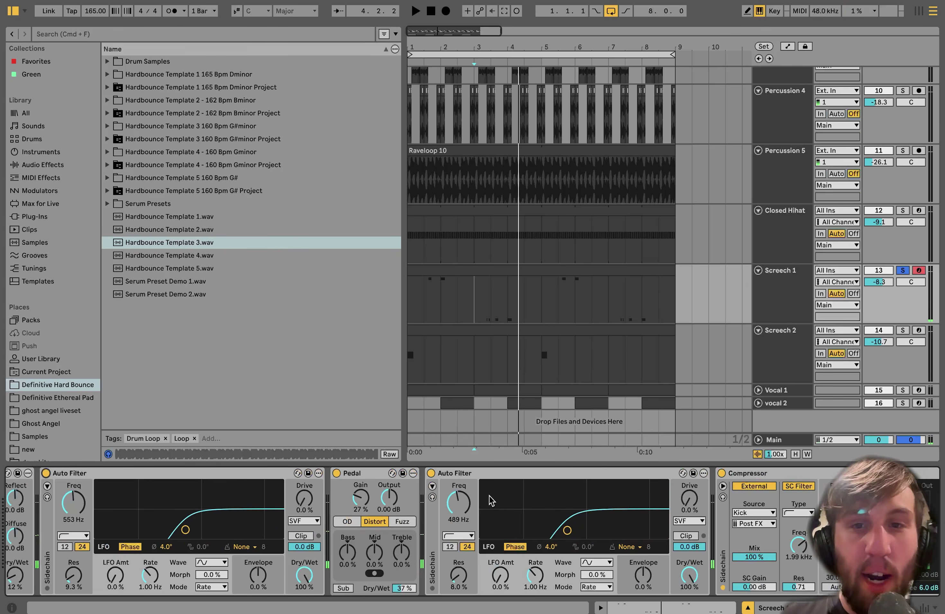
scroll(582, 535, right, 3)
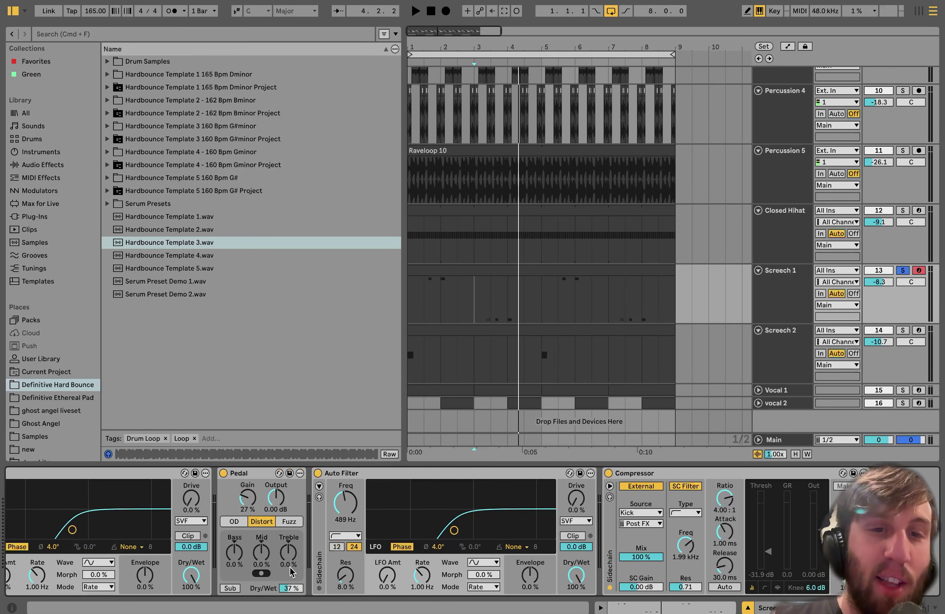
click(317, 474)
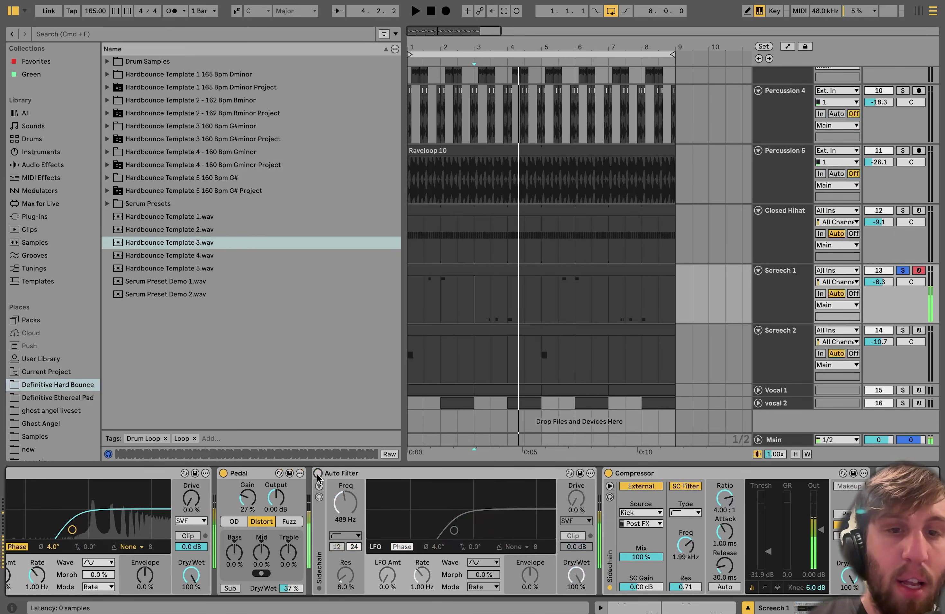
click(318, 473)
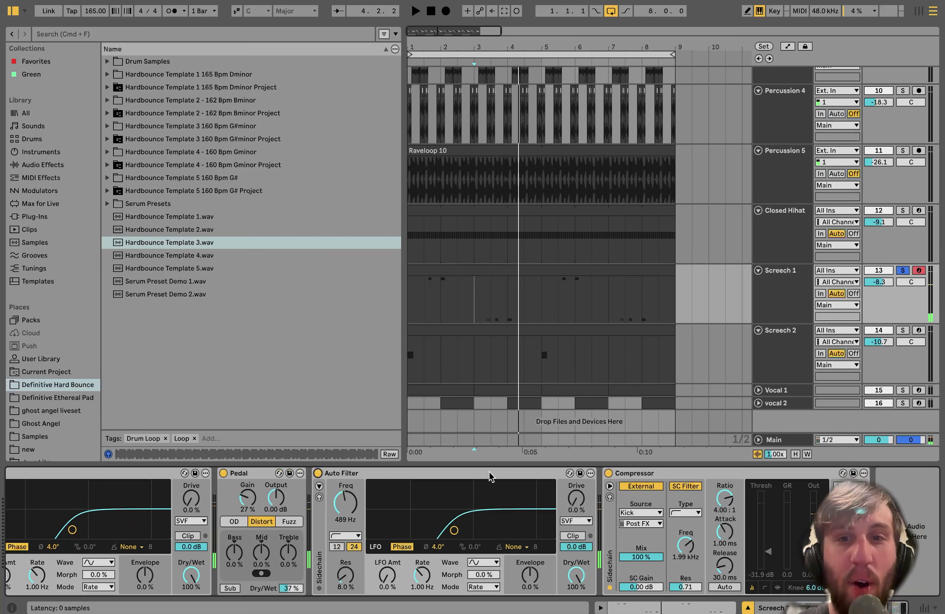
Unfold the Vocal 1 and vocal 2 tracks, solo both together, and play them from 3.1.1
scroll(581, 273, down, 1)
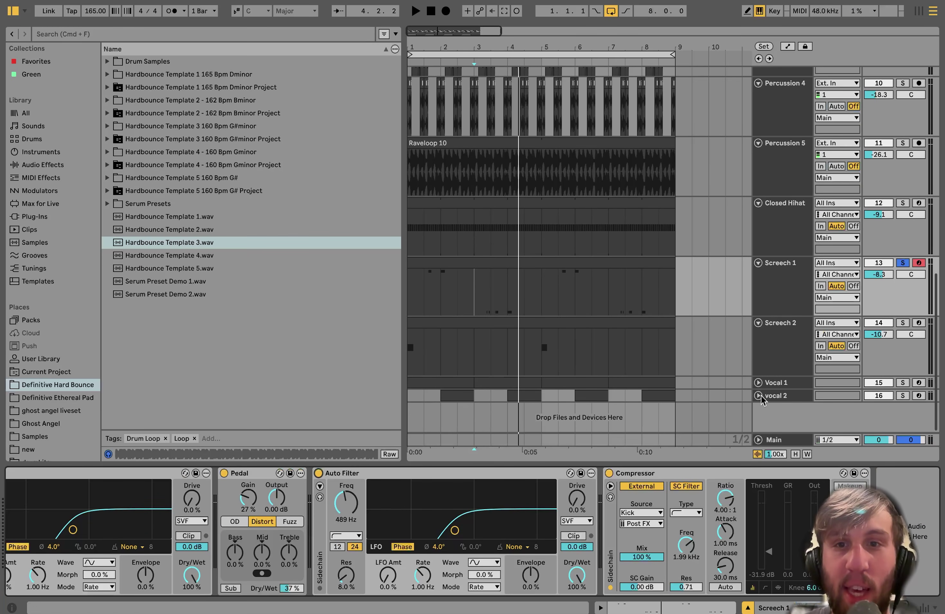
click(757, 381)
scroll(761, 393, down, 3)
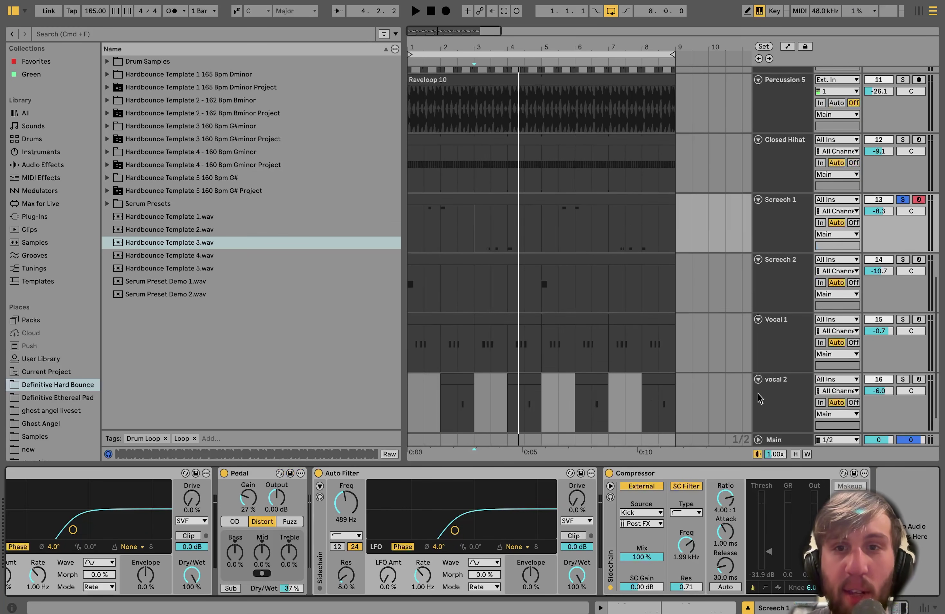
click(794, 399)
shift+click(784, 348)
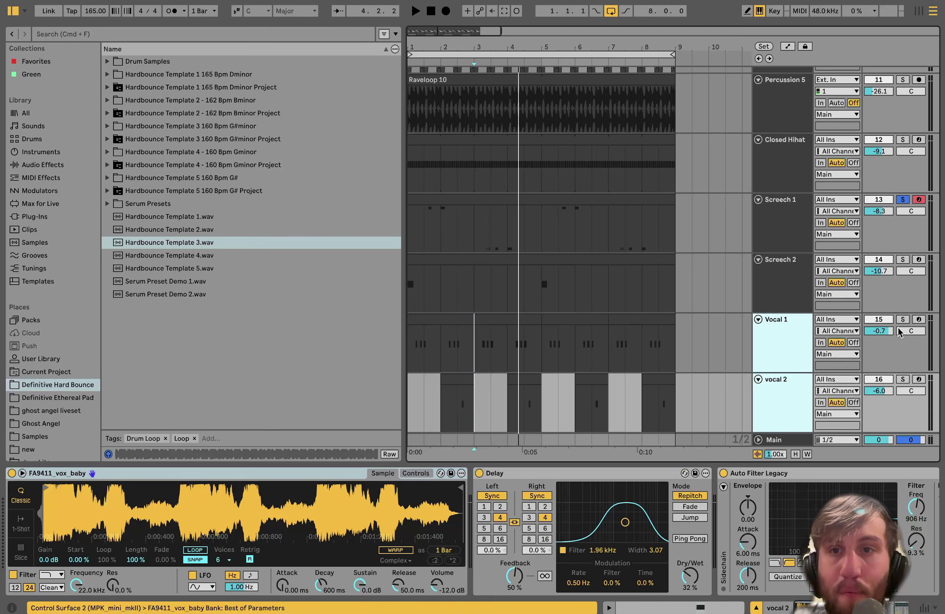
click(902, 319)
key(space)
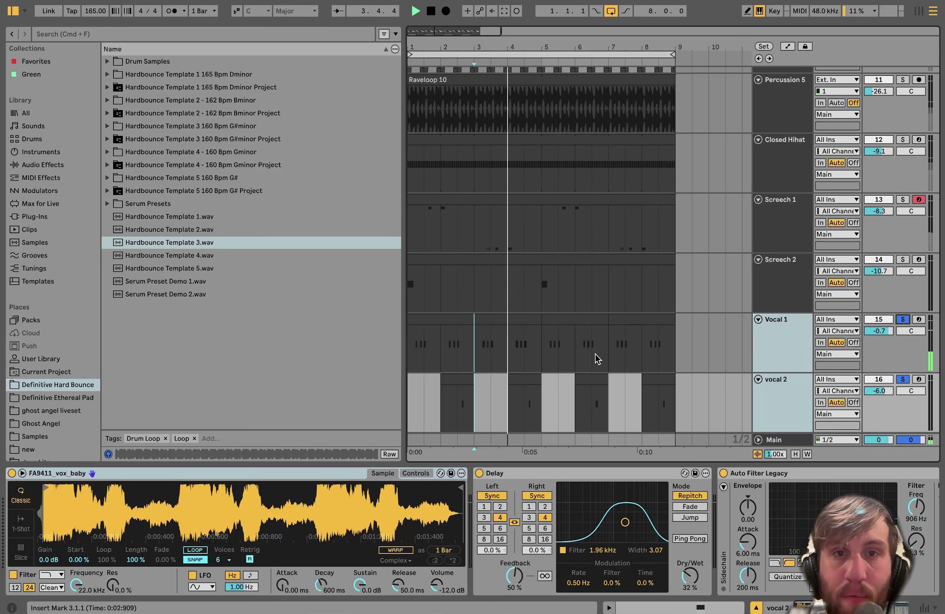
Solo only the Vocal 1 track, show its sampler device, and listen to it from 3.1.1
click(791, 403)
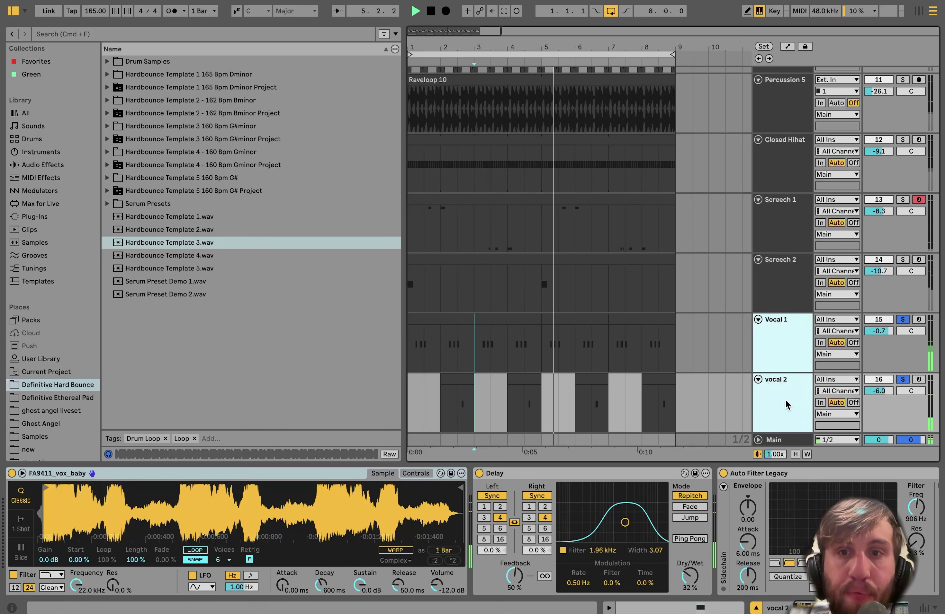
click(784, 340)
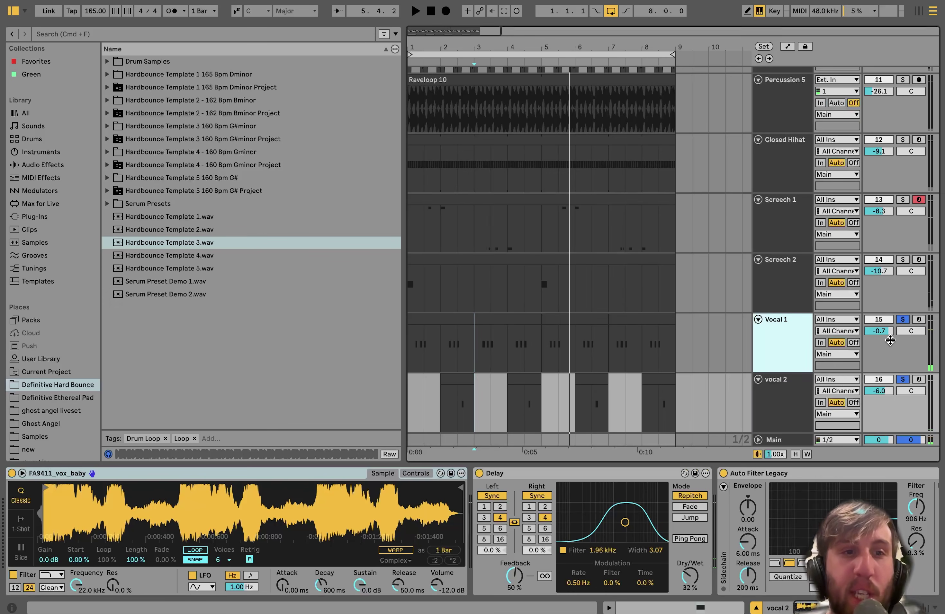
click(902, 319)
click(764, 361)
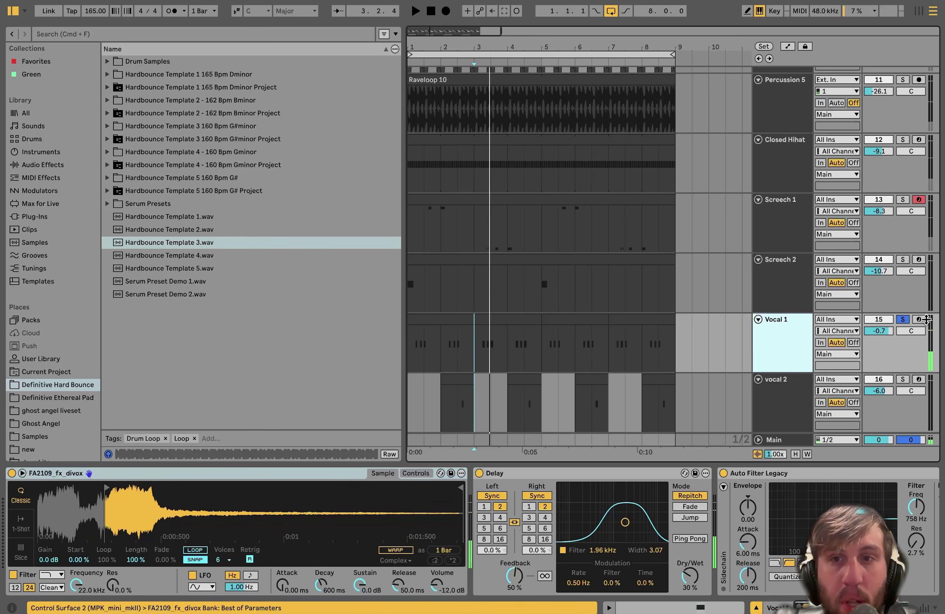
Arm Vocal 1, play its sample repeatedly with the computer keyboard at octave C3, and show its Delay and Auto Filter Legacy
click(918, 319)
key(a)
key(a)
key(a)
key(x)
key(a)
key(a)
key(a)
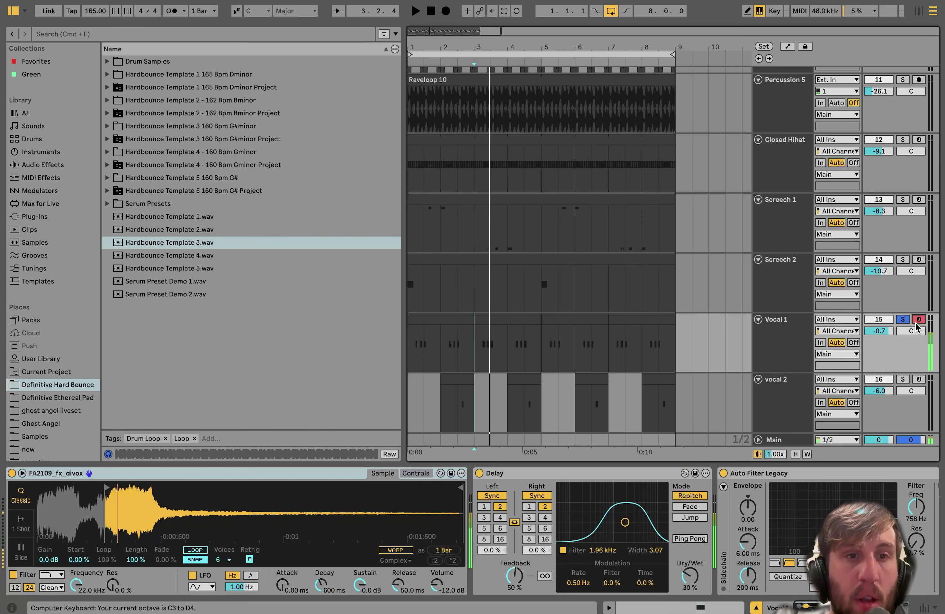
key(a)
key(a)
key(a)
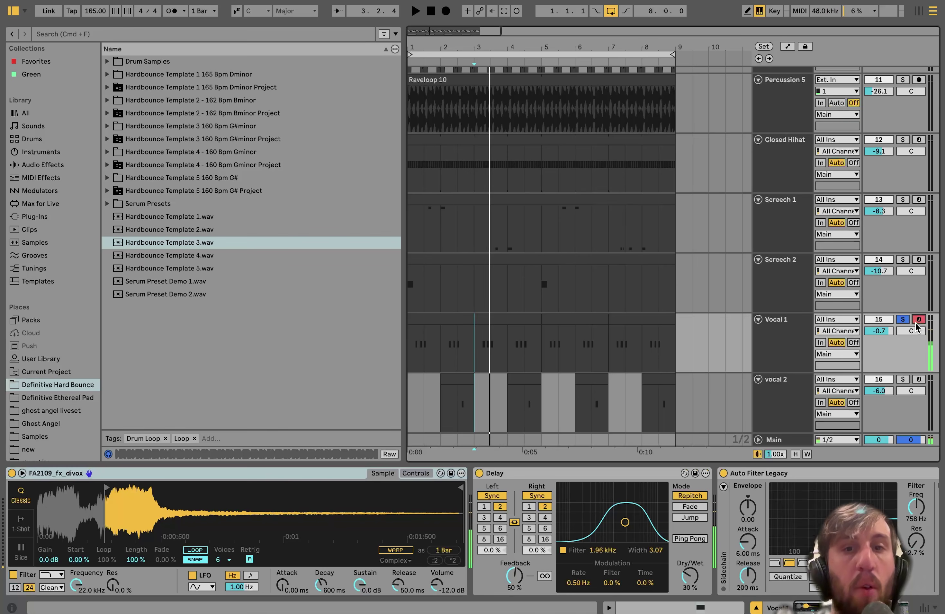
scroll(606, 568, right, 6)
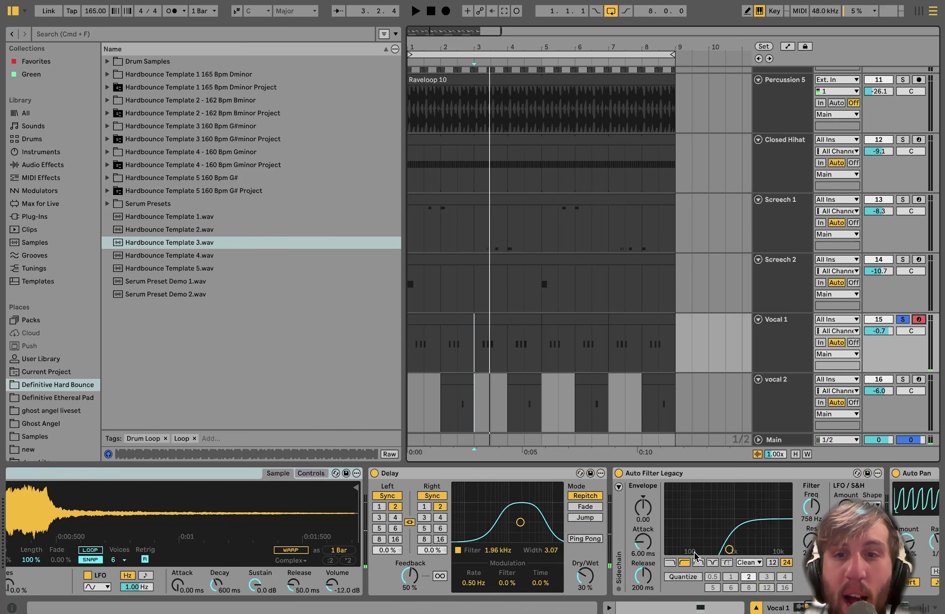
Solo vocal 2, place the play position just before its note in bar 2, and listen to it
scroll(850, 359, down, 2)
click(902, 349)
click(757, 365)
click(458, 377)
key(space)
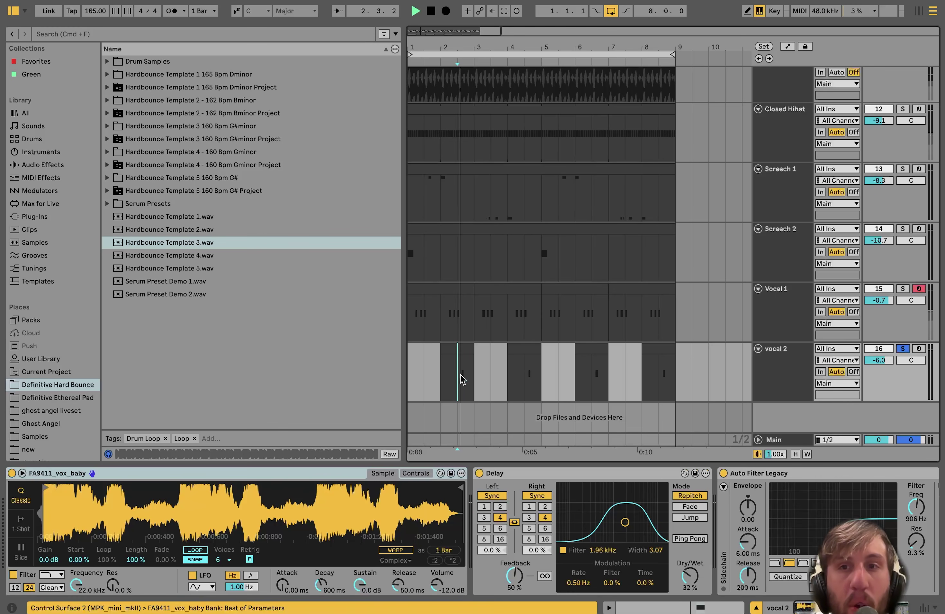
key(space)
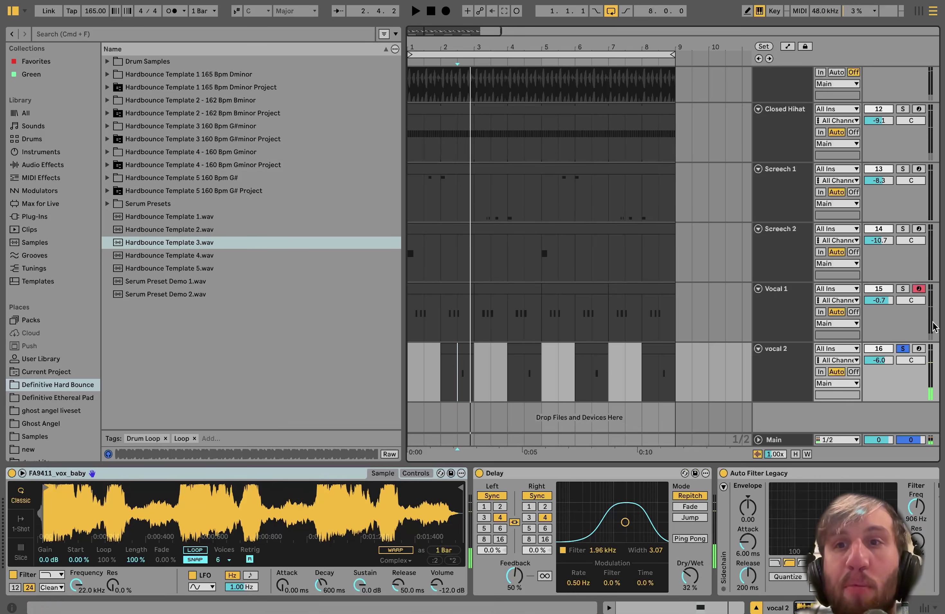
Take vocal 2 out of solo, select the first Vocal 1 clip, and play the full mix from it
click(903, 349)
click(439, 283)
key(space)
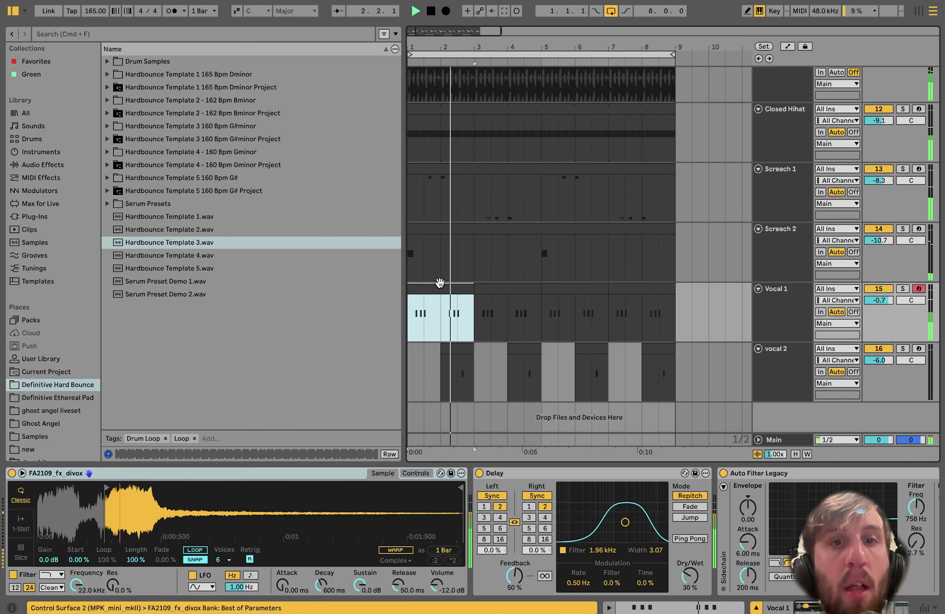
key(space)
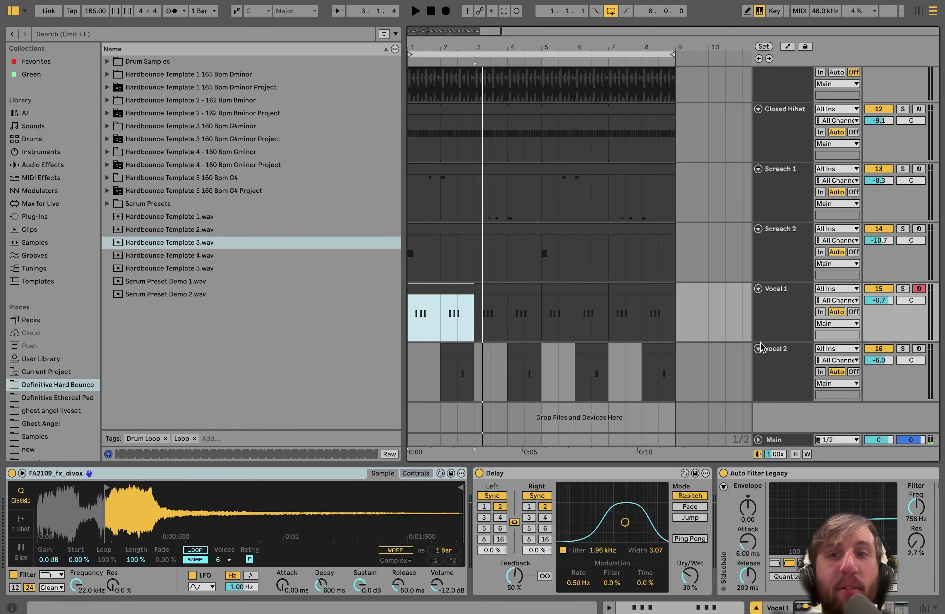
Deactivate Vocal 1 and vocal 2 together, play the mix without them, and reactivate both tracks
click(776, 324)
shift+click(786, 370)
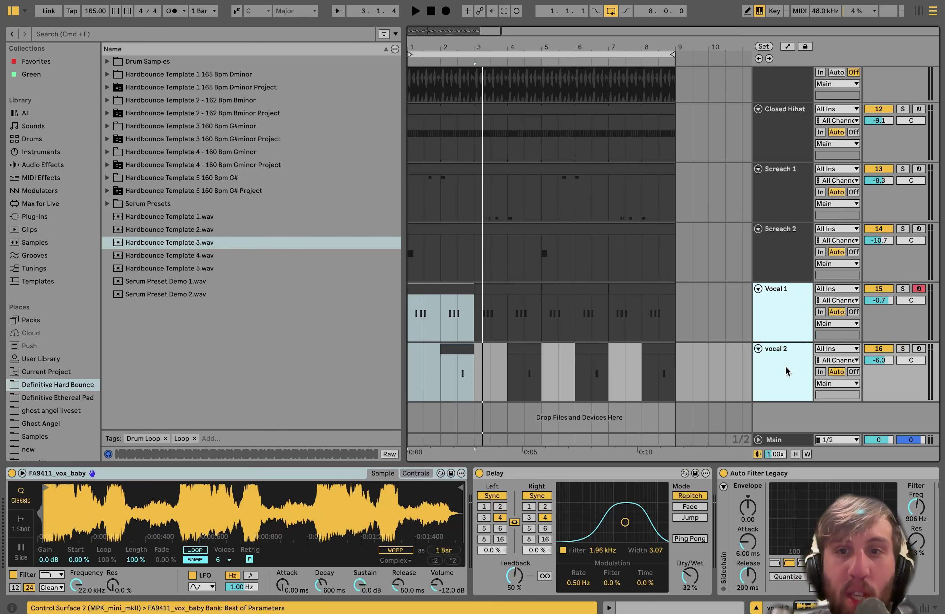
click(883, 350)
key(space)
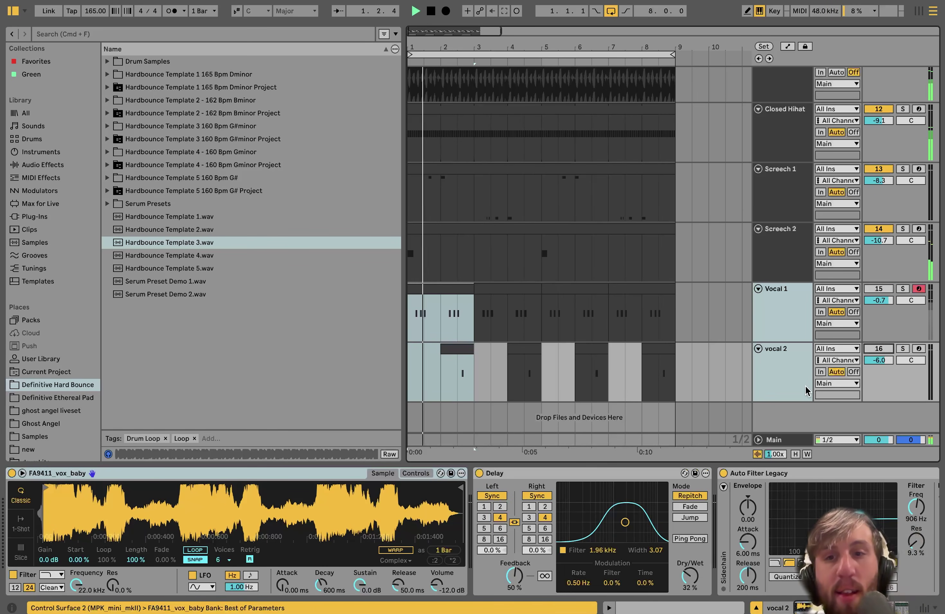
key(0)
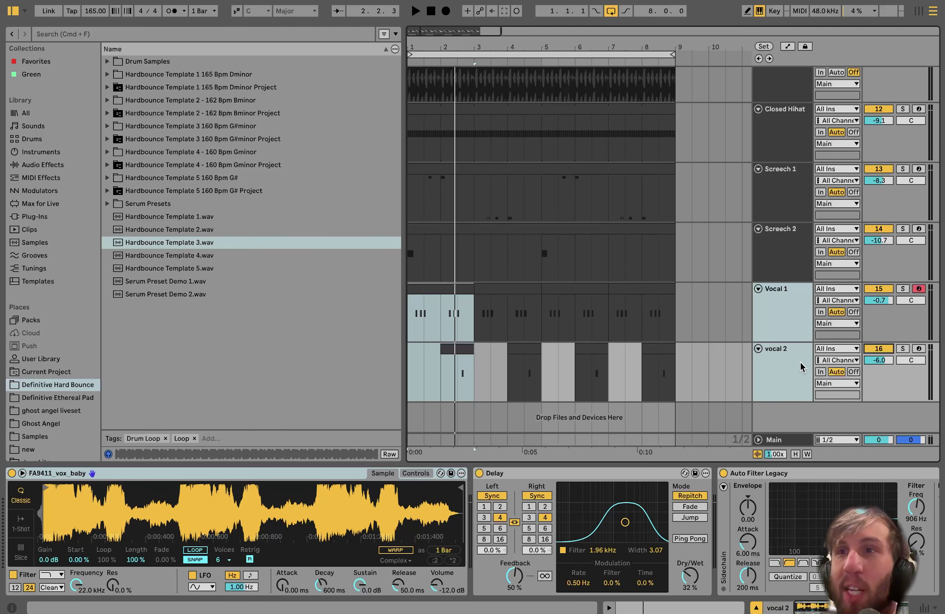
Compare the devices of Vocal 1 and vocal 2, and replay the mix with both vocals active
click(805, 309)
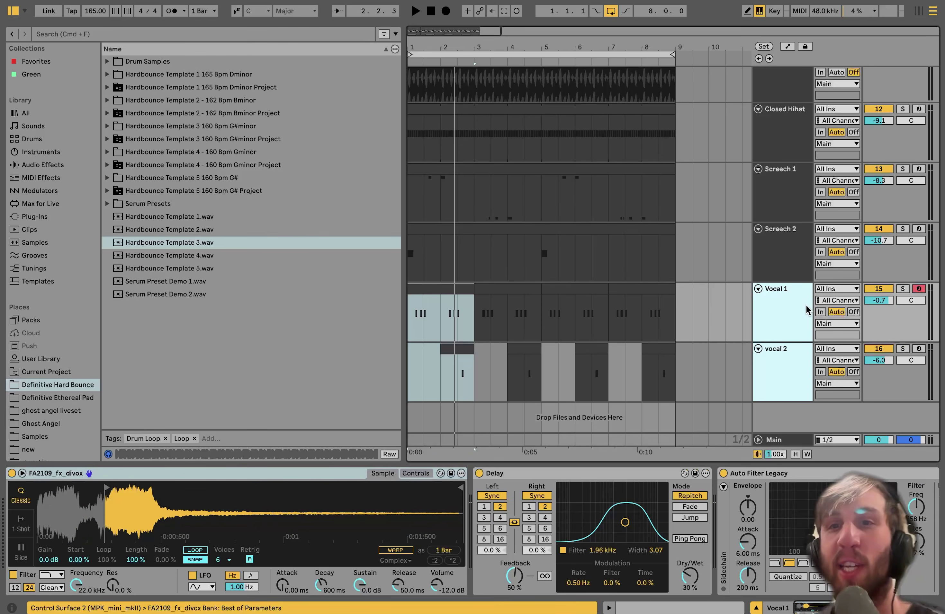
click(785, 368)
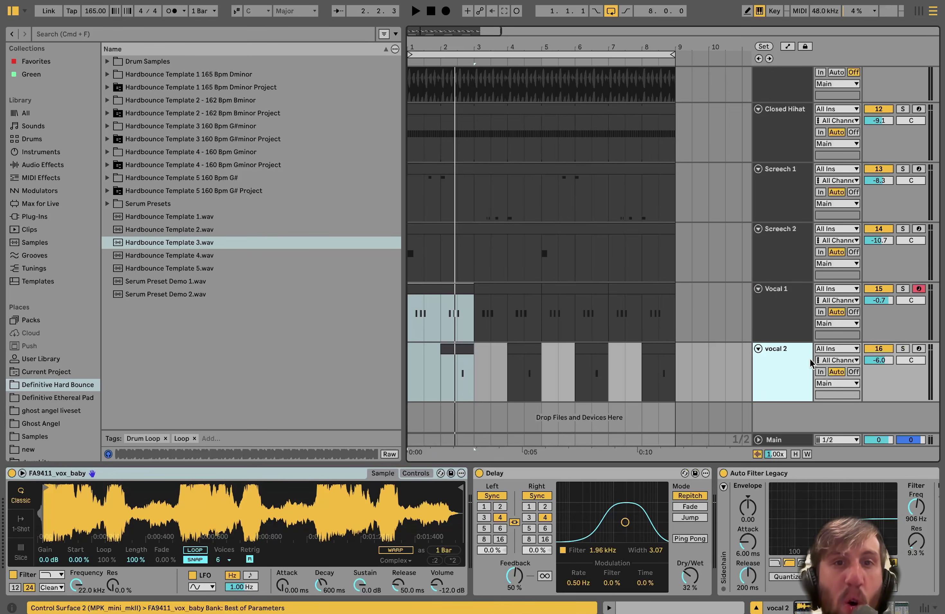
key(space)
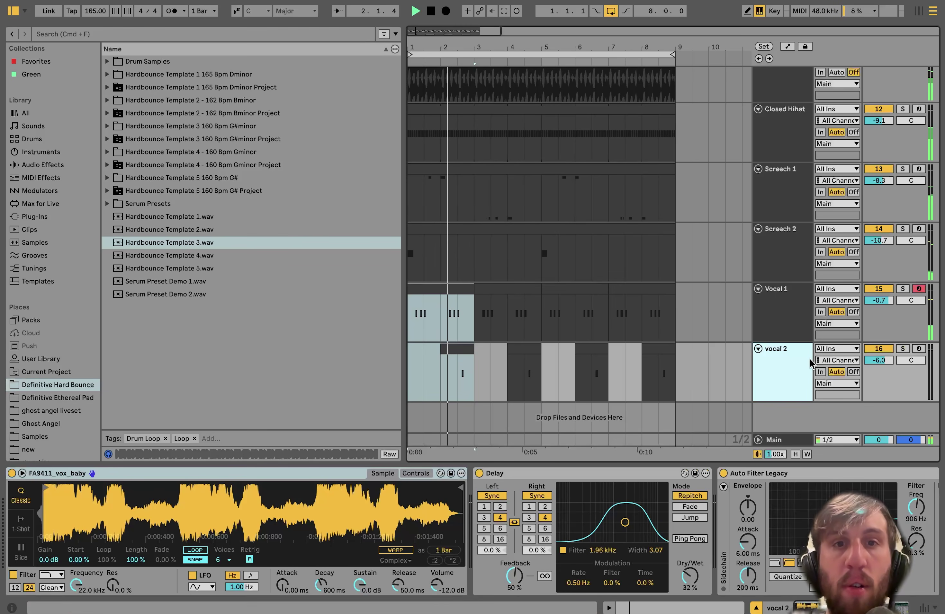
Open the first Vocal 1 MIDI clip to examine its note pattern, and return to the track's devices
click(439, 286)
double_click(439, 286)
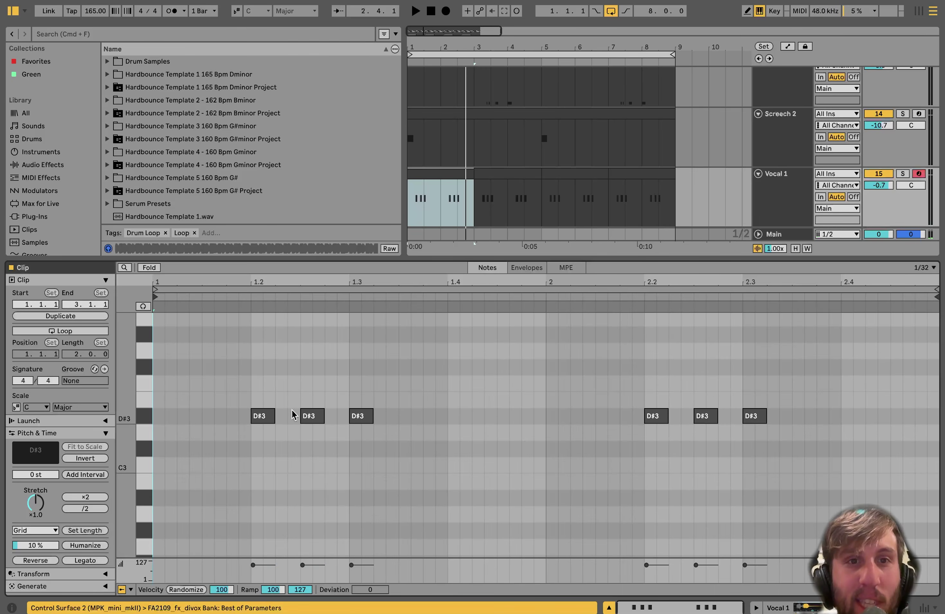
click(768, 208)
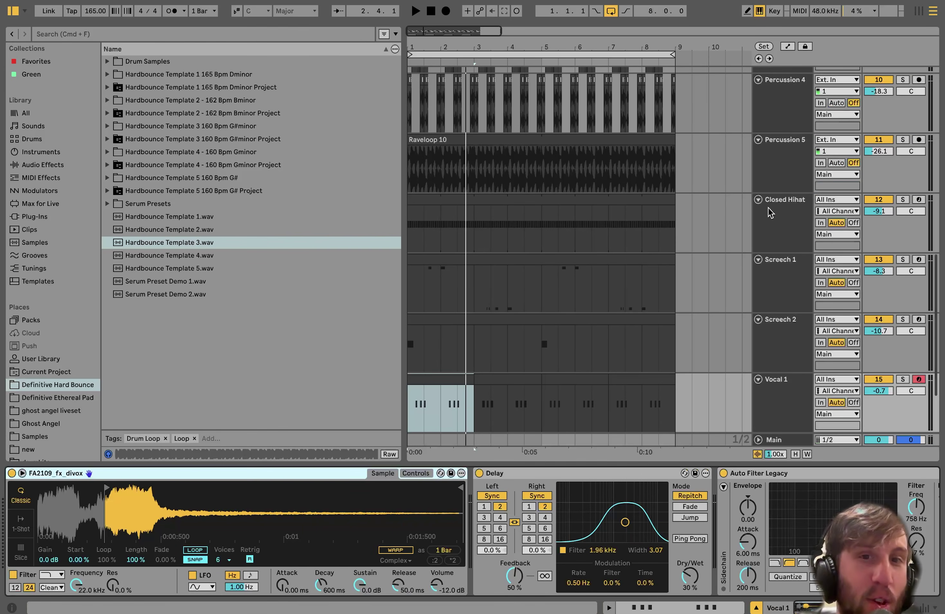
Play the full mix while examining the Delay, Auto Filter Legacy and Auto Pan on Vocal 1 and vocal 2
scroll(770, 213, down, 3)
key(space)
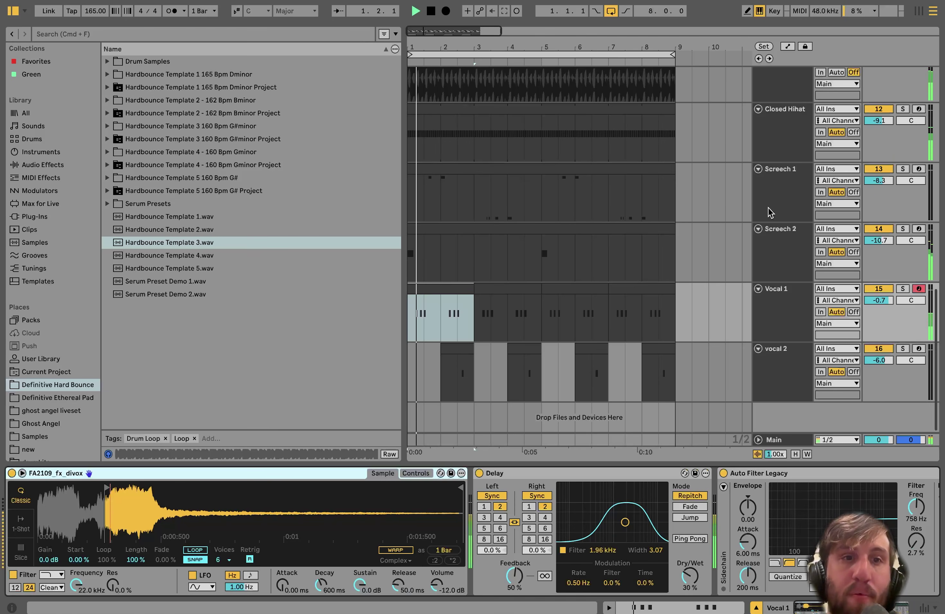
scroll(670, 500, right, 5)
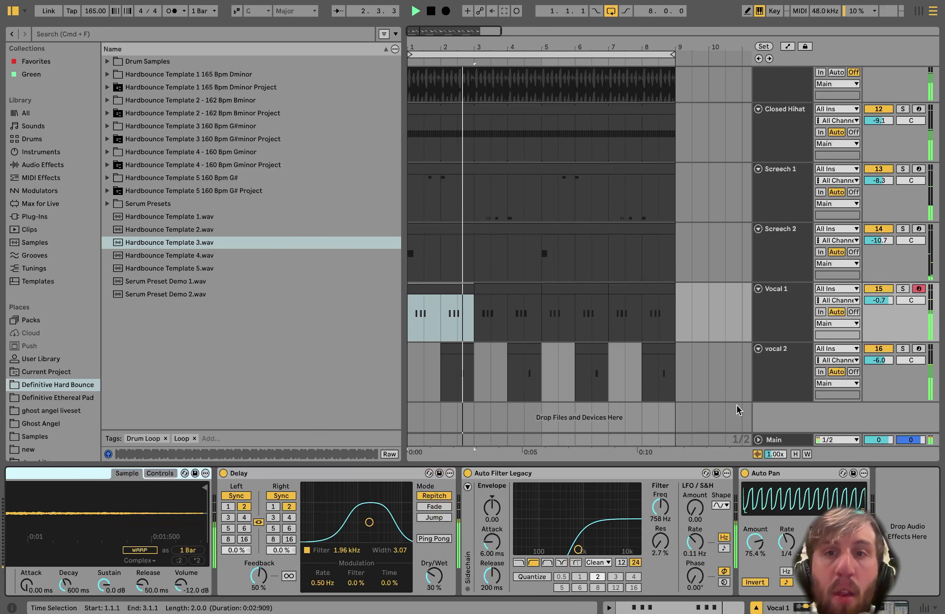
click(788, 368)
scroll(685, 520, right, 5)
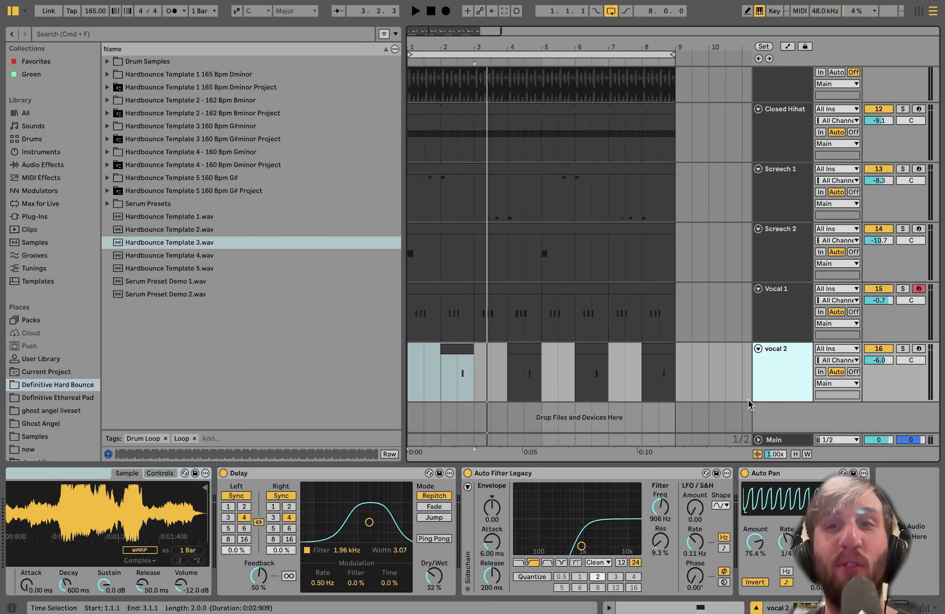
scroll(749, 403, up, 15)
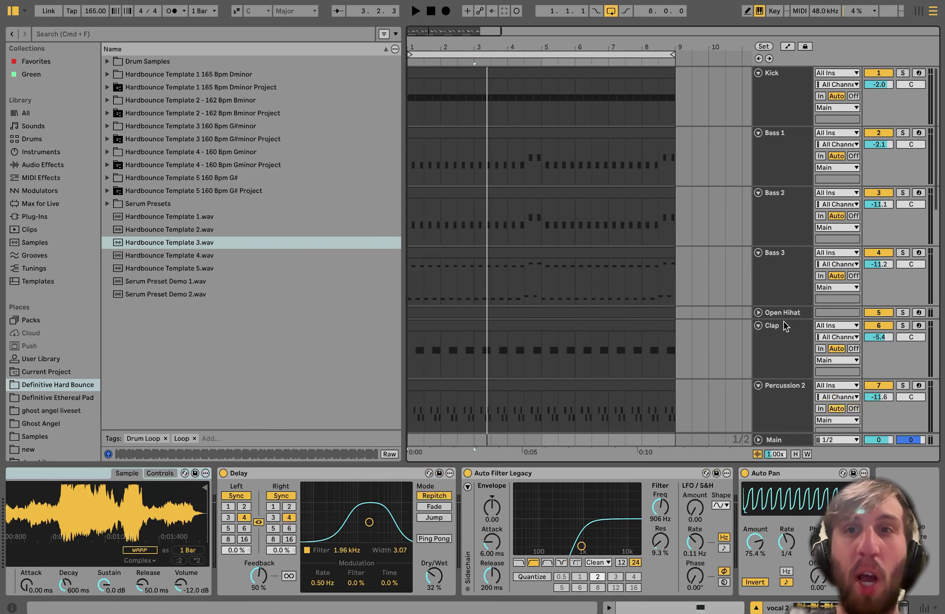
Collapse all tracks in the arrangement, from Kick to vocal 2, and clear the track selection
click(785, 85)
key(super+a)
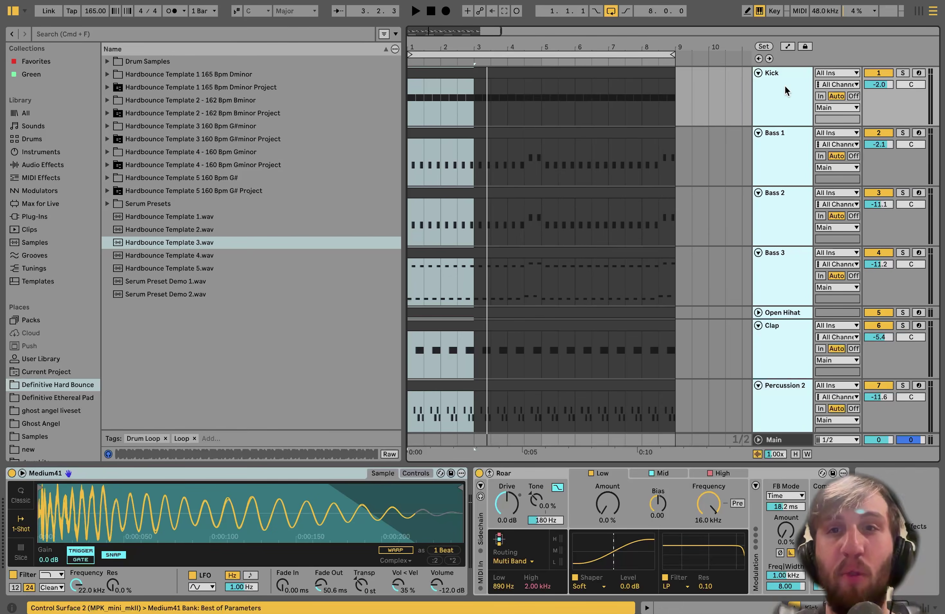
key(u)
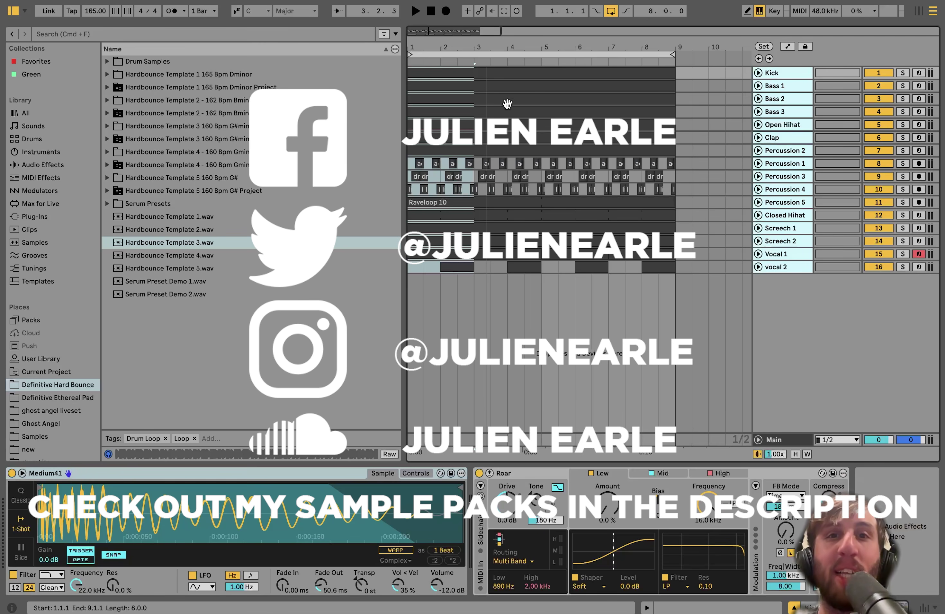
click(499, 76)
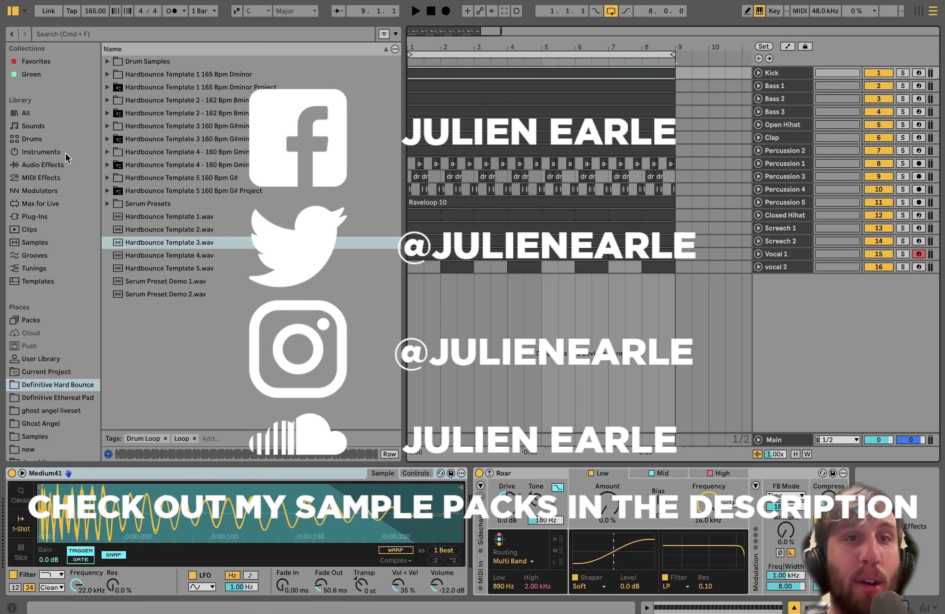
Look through the pack's Hardbounce Template 2 - 162 Bpm Bminor, Drum Samples and Serum Presets folders
click(108, 101)
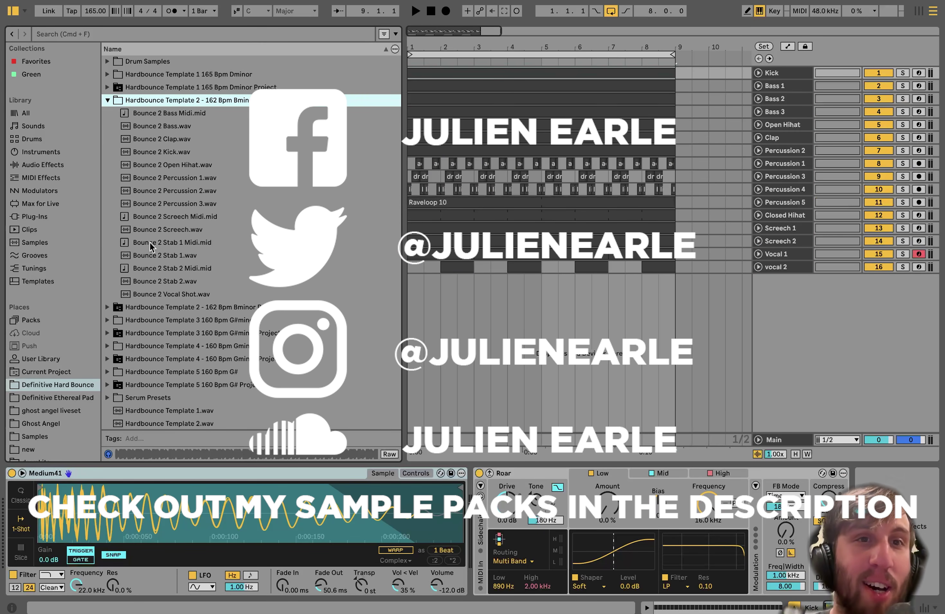
click(108, 100)
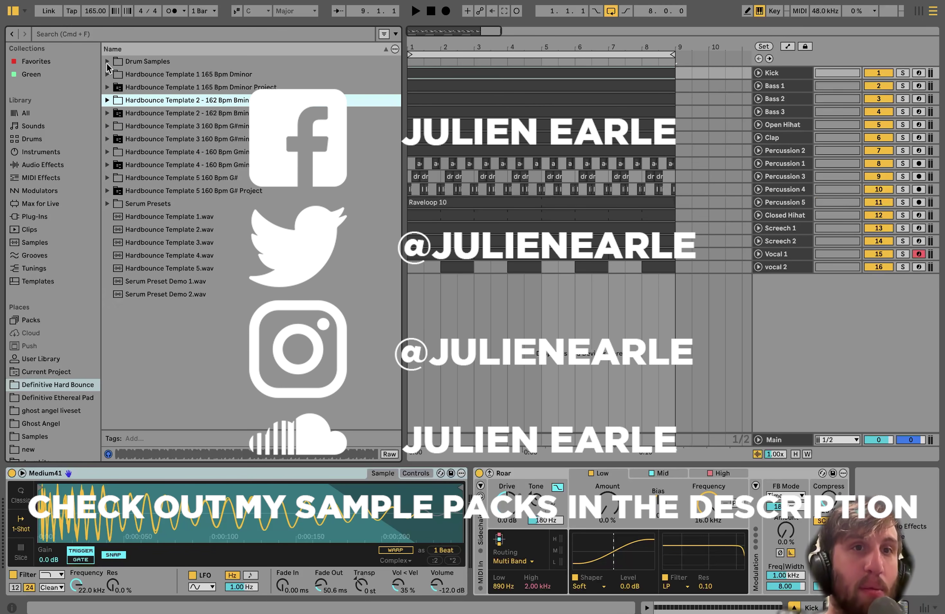
click(107, 61)
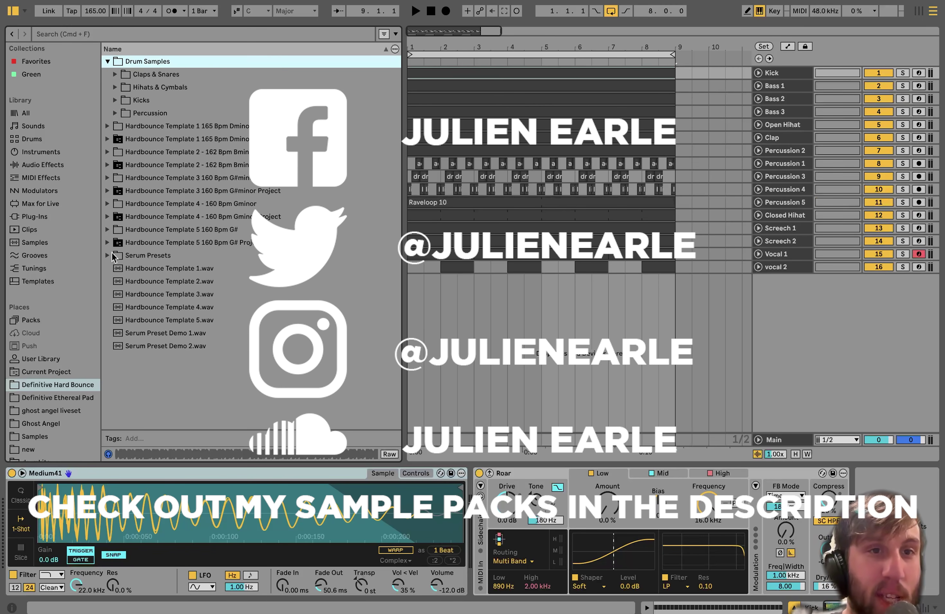
click(108, 256)
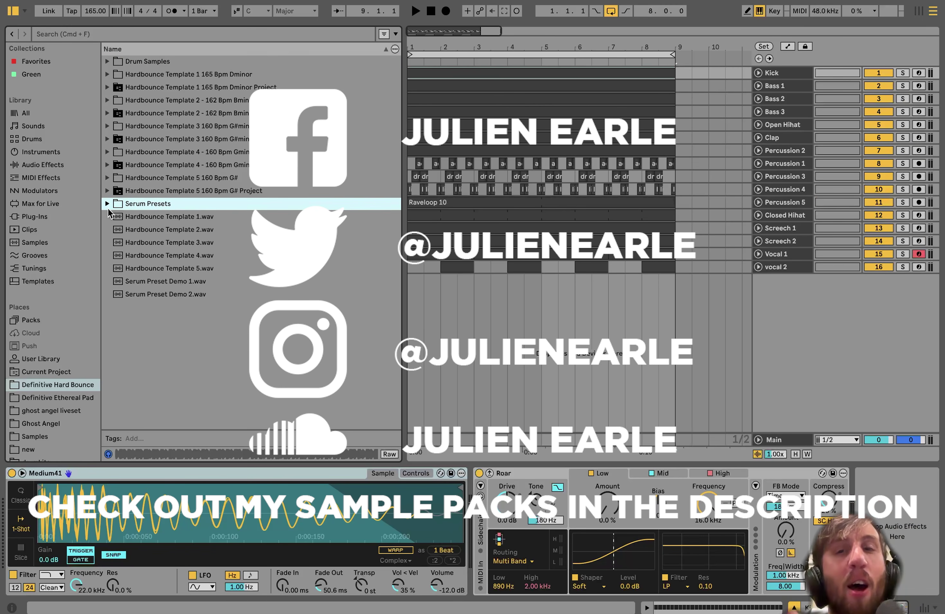